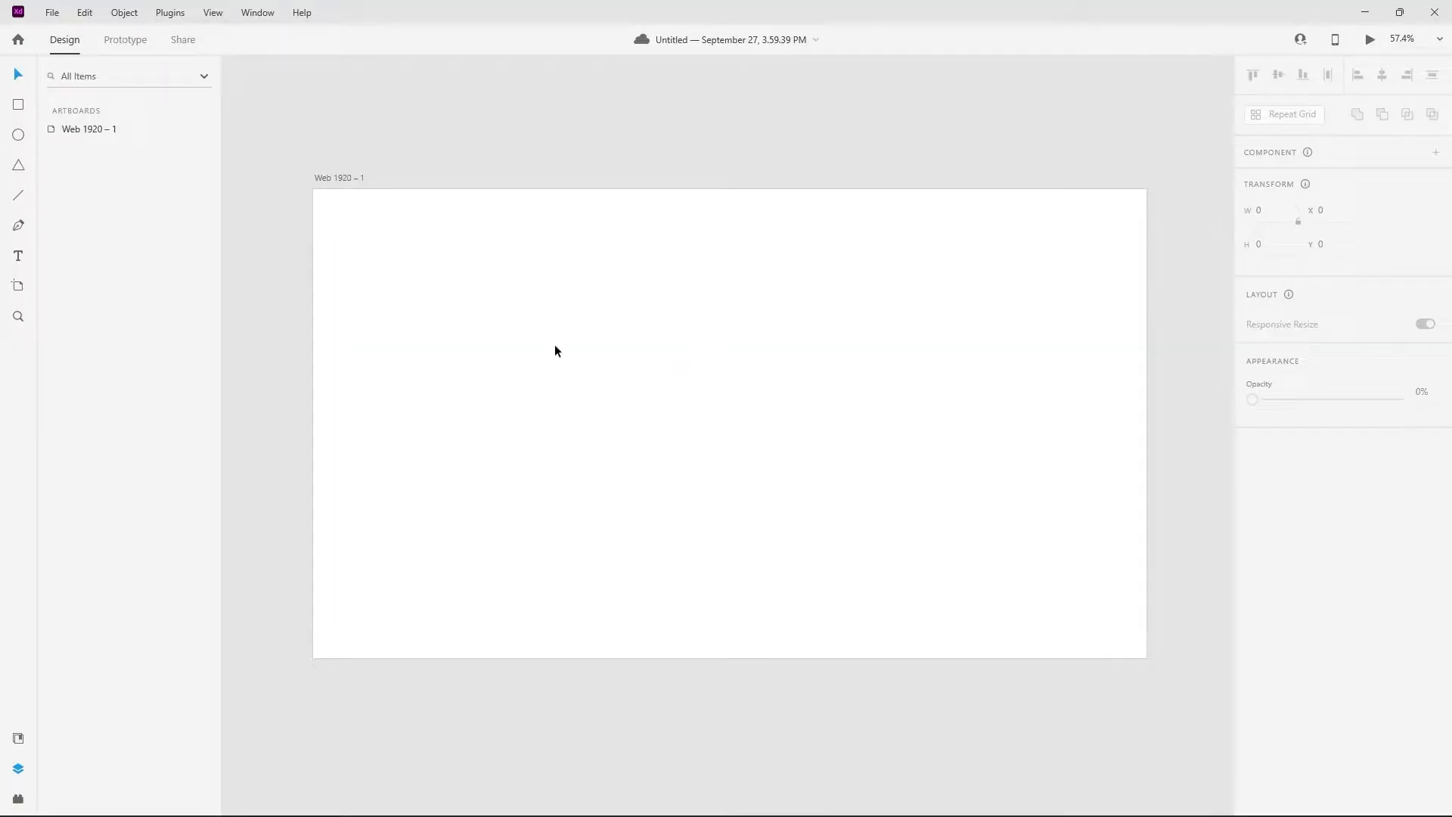
Step: Draw a box on the Web 1920 artboard and type 'Option 1' inside it
click(18, 106)
drag(494, 308, 613, 334)
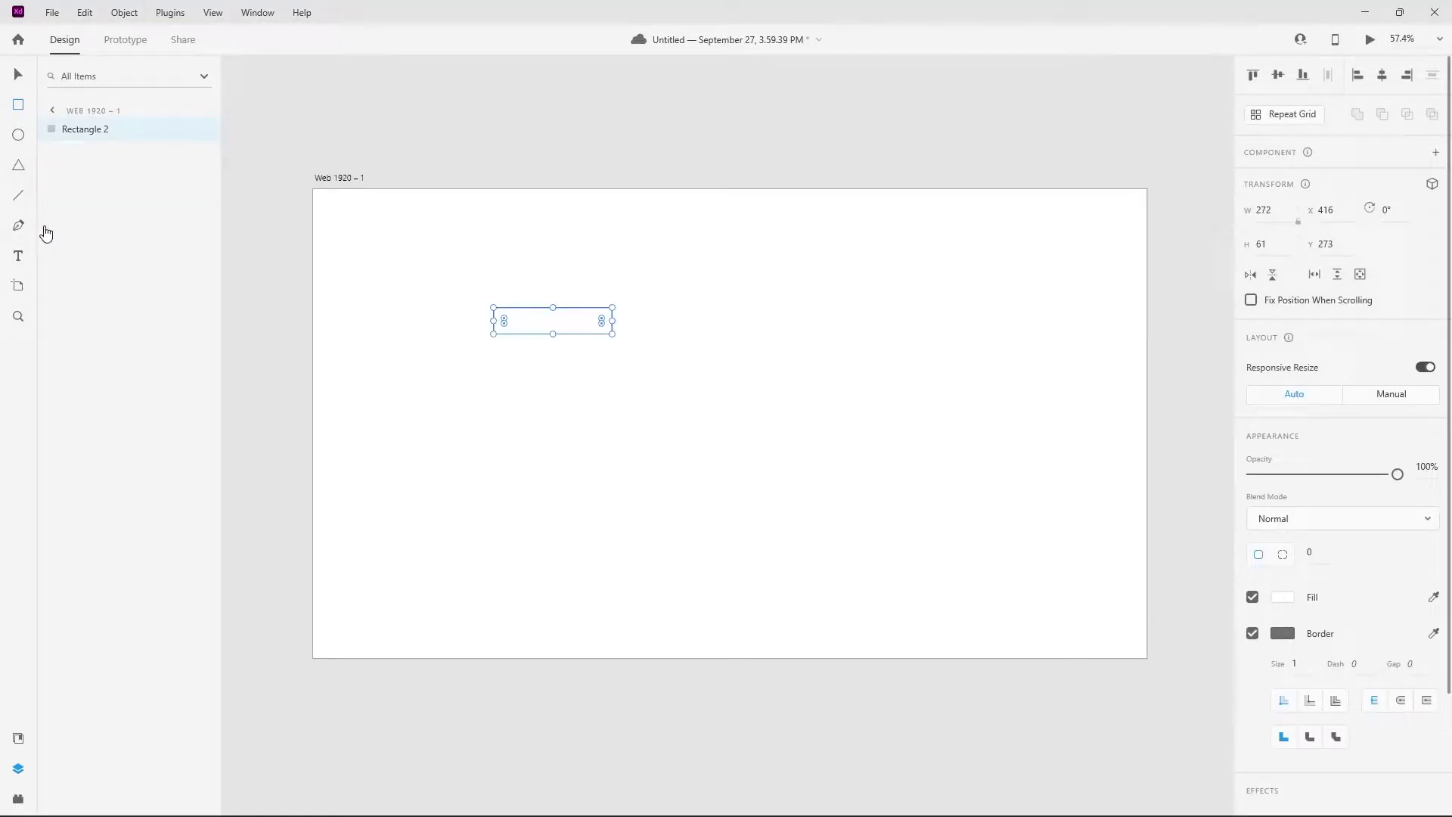
click(18, 256)
drag(516, 320, 597, 331)
text(Option 1)
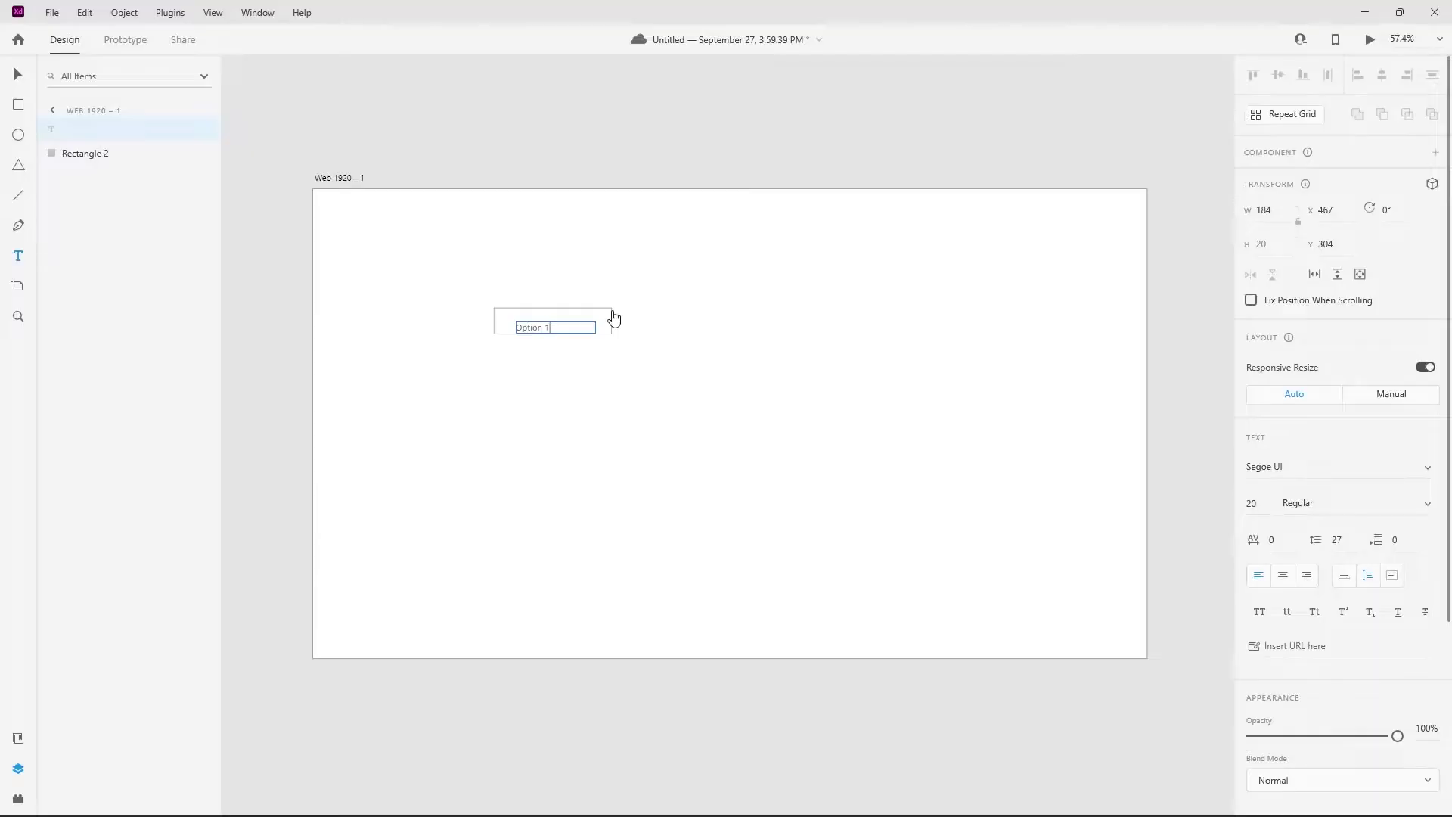
key(Escape)
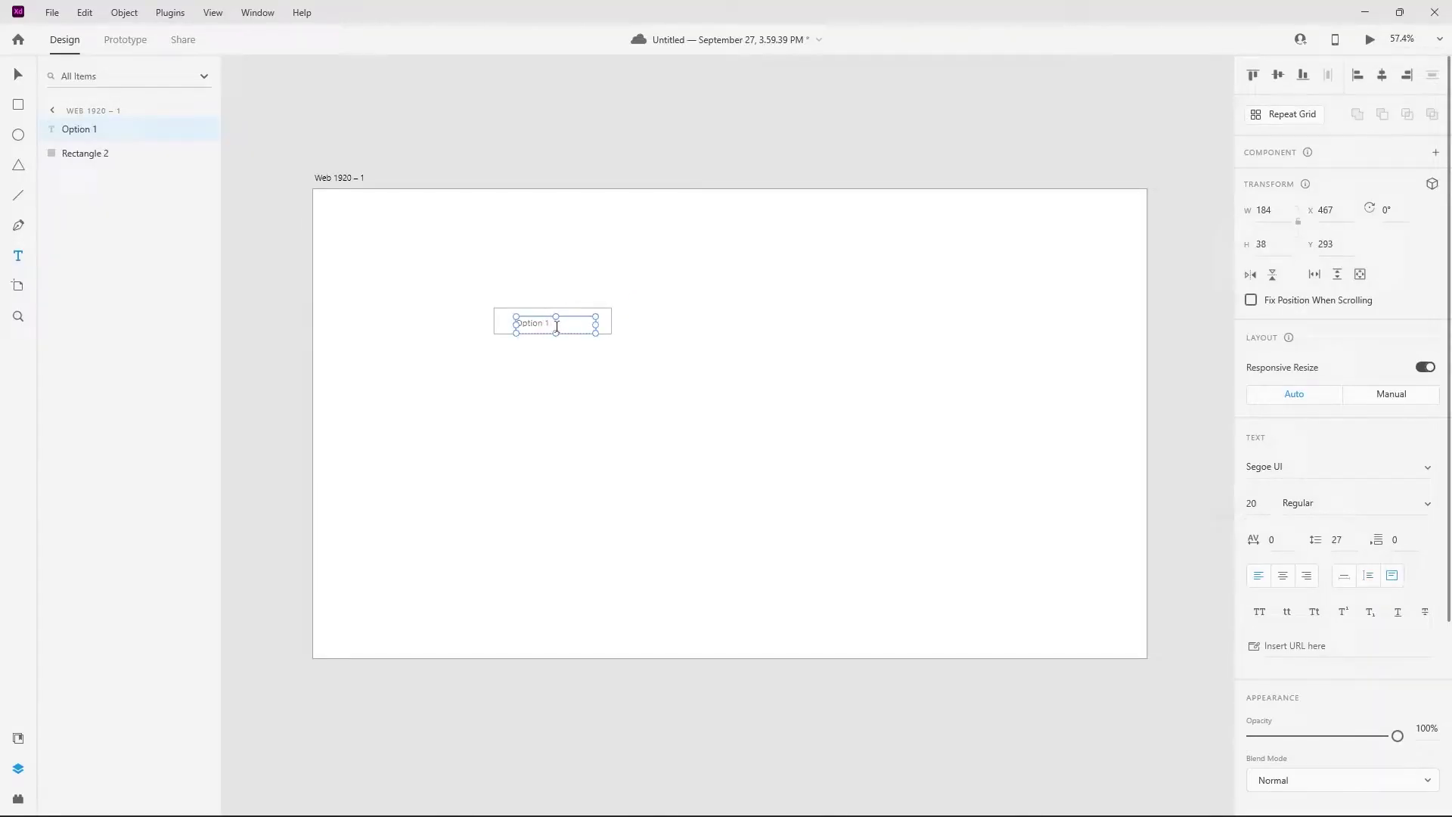
key(Escape)
scroll(559, 314, up, 5)
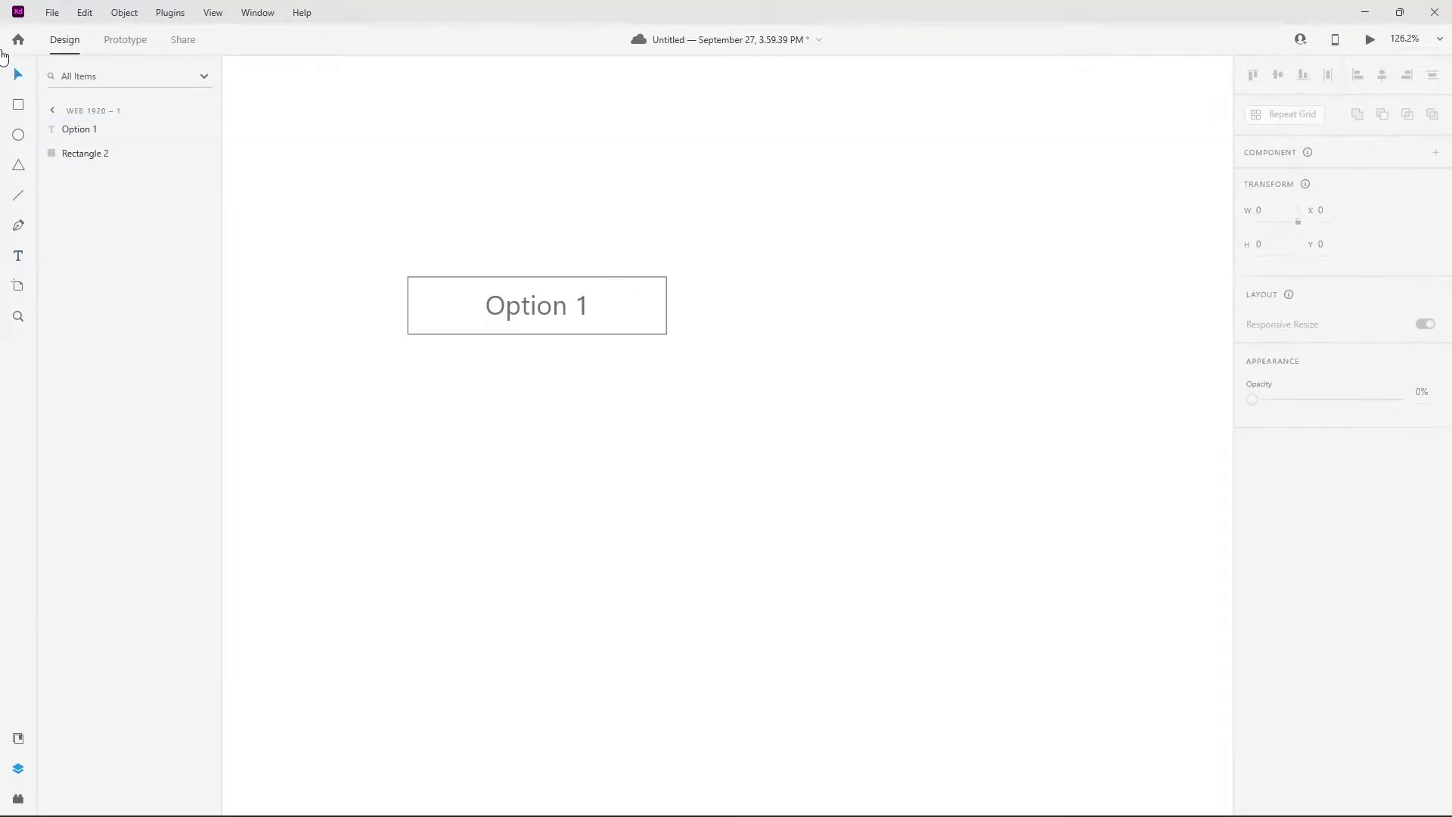
Step: Narrow the Option 1 text box and centre the label within the rectangle
click(619, 301)
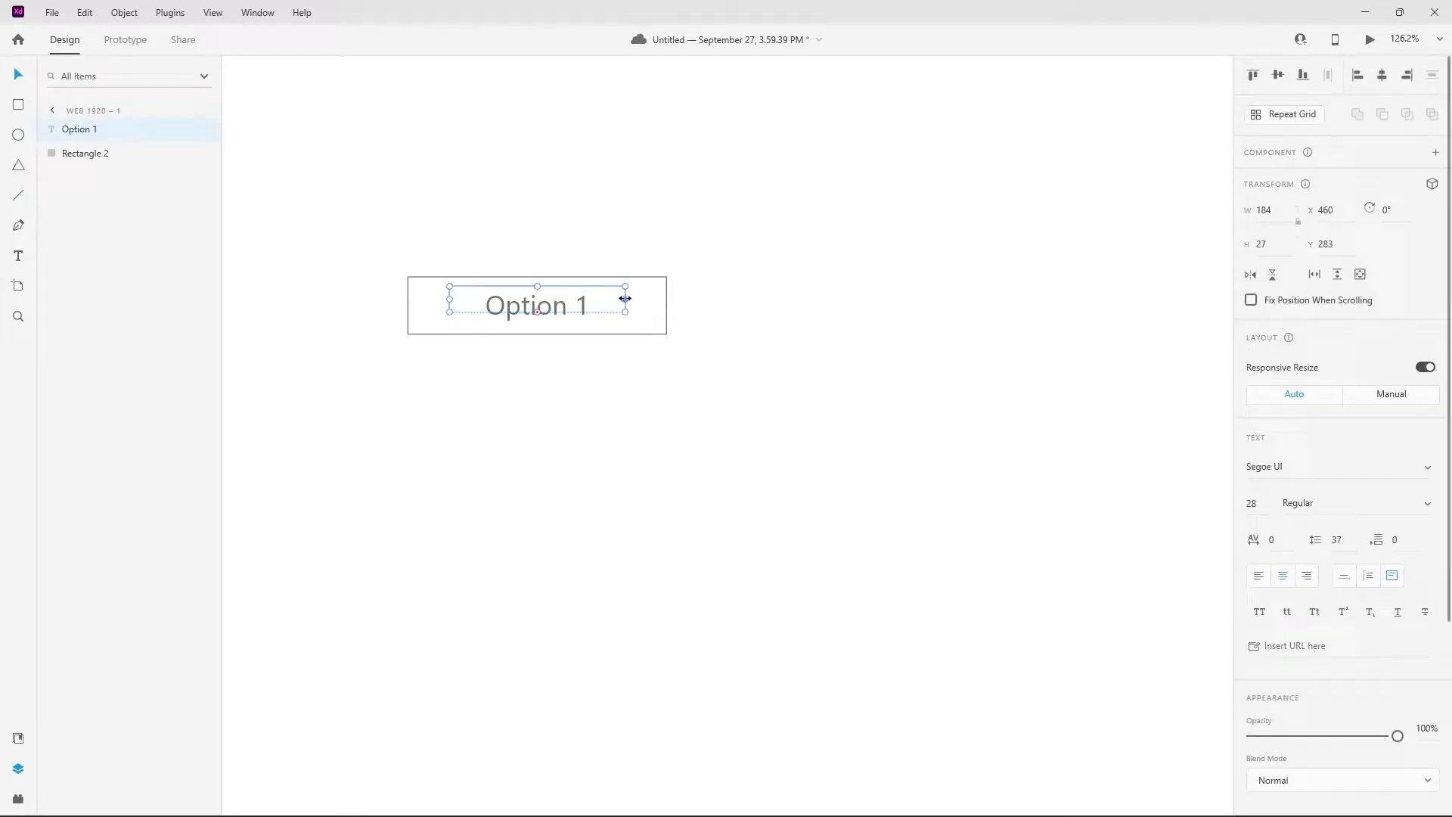
drag(627, 301, 564, 308)
click(548, 306)
Step: Draw two diagonal lines forming a V-shaped chevron
click(18, 196)
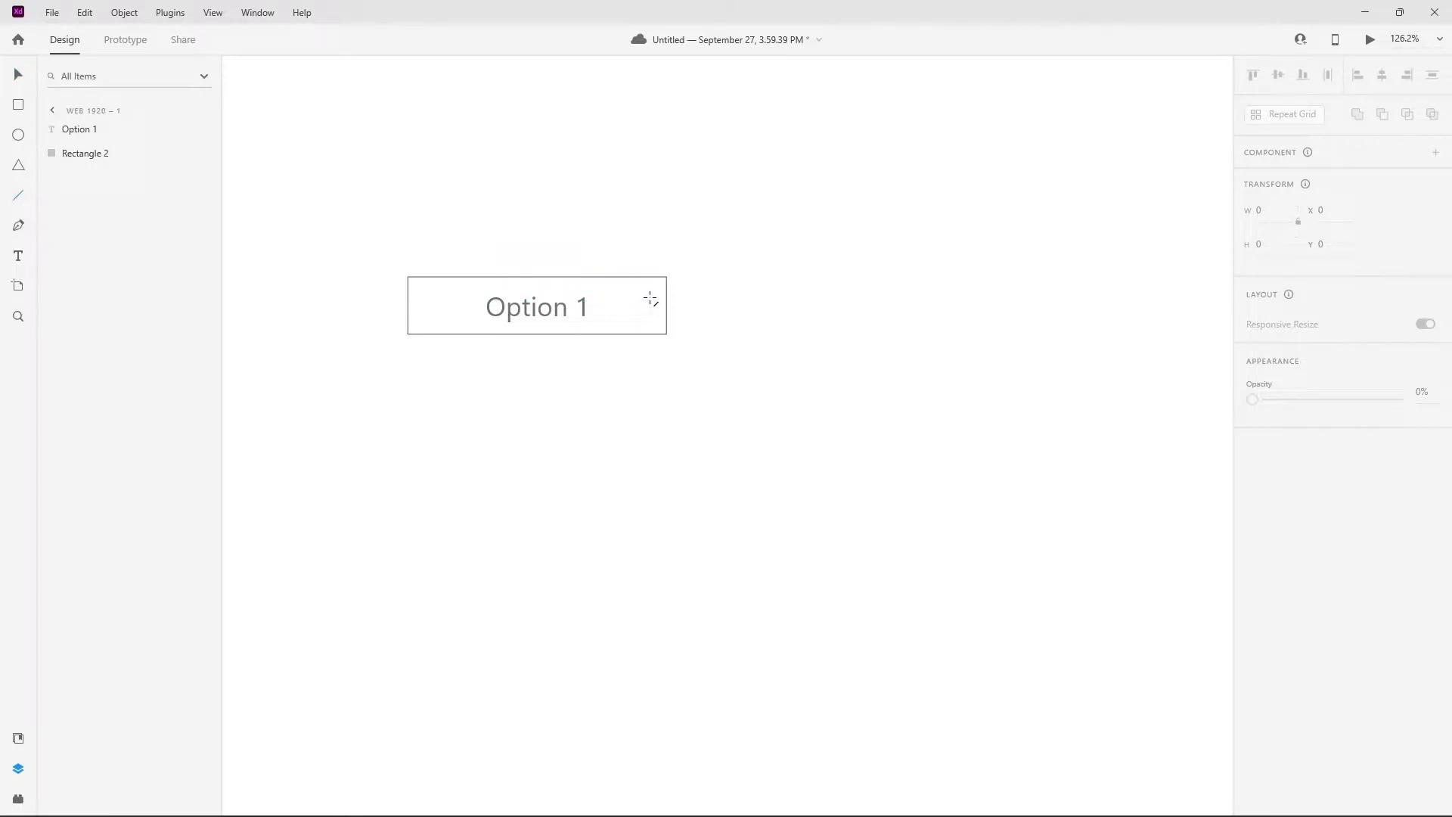
drag(651, 302, 643, 308)
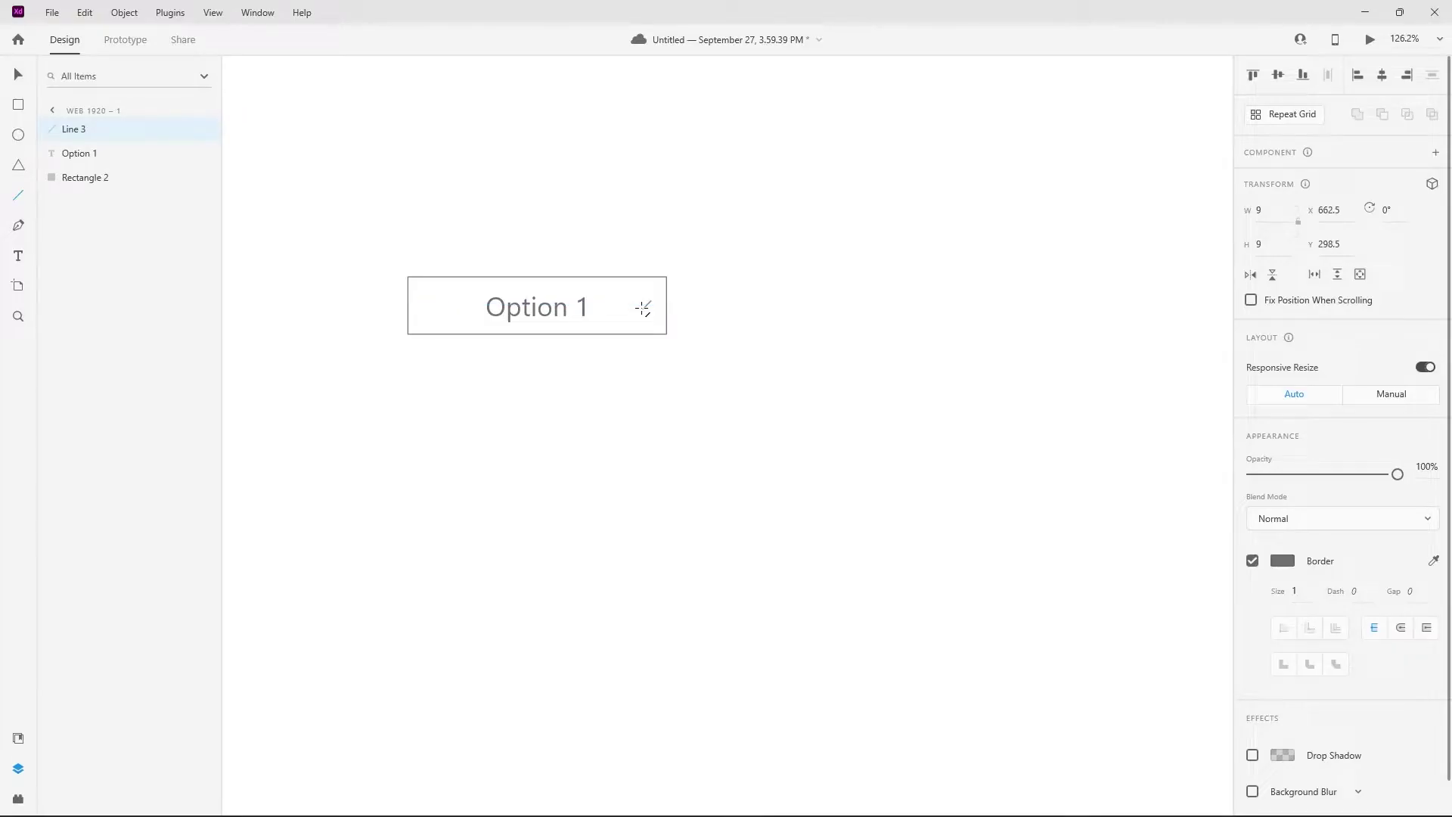
scroll(651, 308, up, 5)
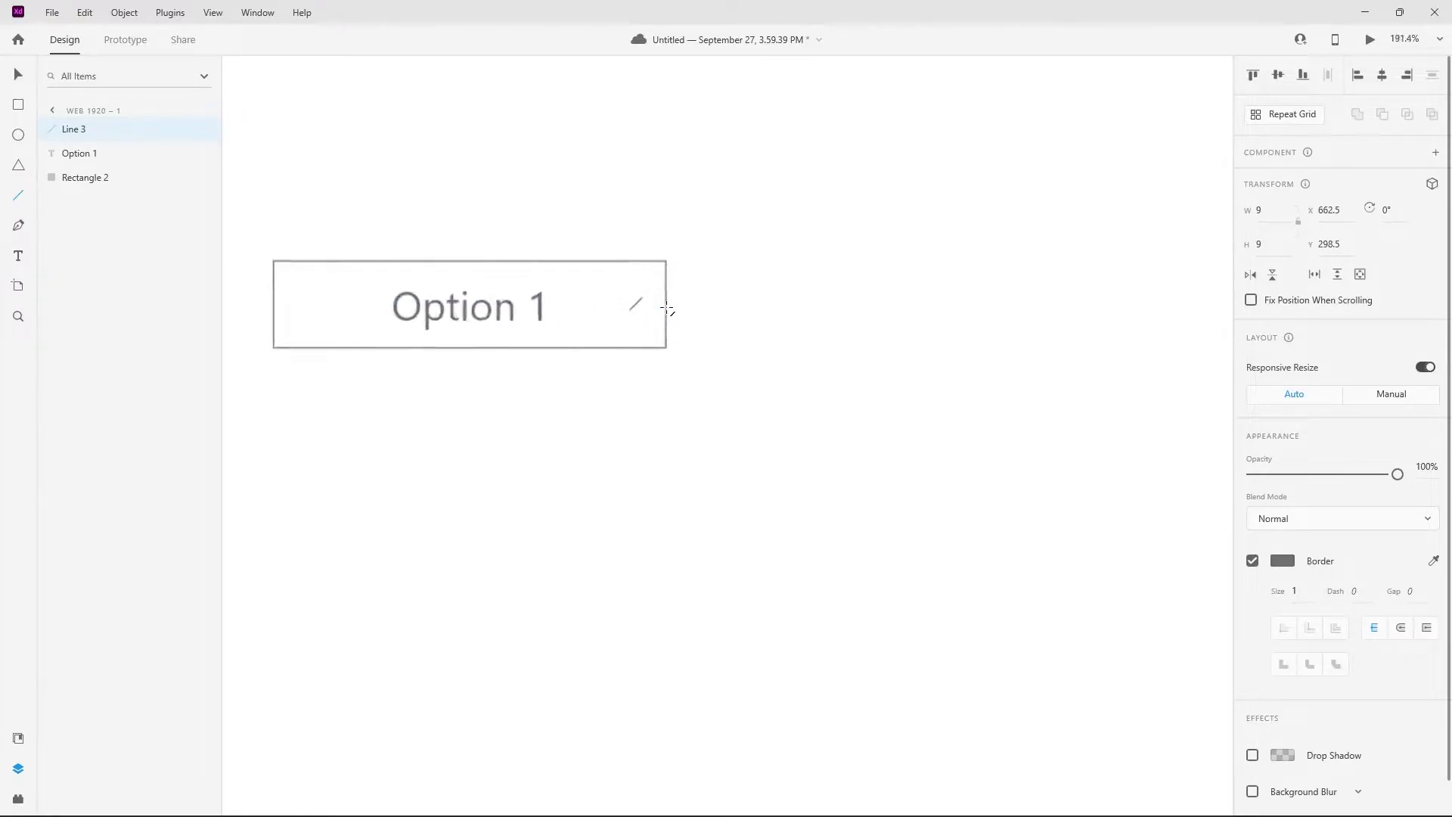
mouse_move(599, 293)
mouse_down()
mouse_move(615, 310)
mouse_move(569, 307)
mouse_up()
key(v)
scroll(624, 303, up, 5)
Step: Group the two chevron lines and move them to the box's right end
shift+click(586, 318)
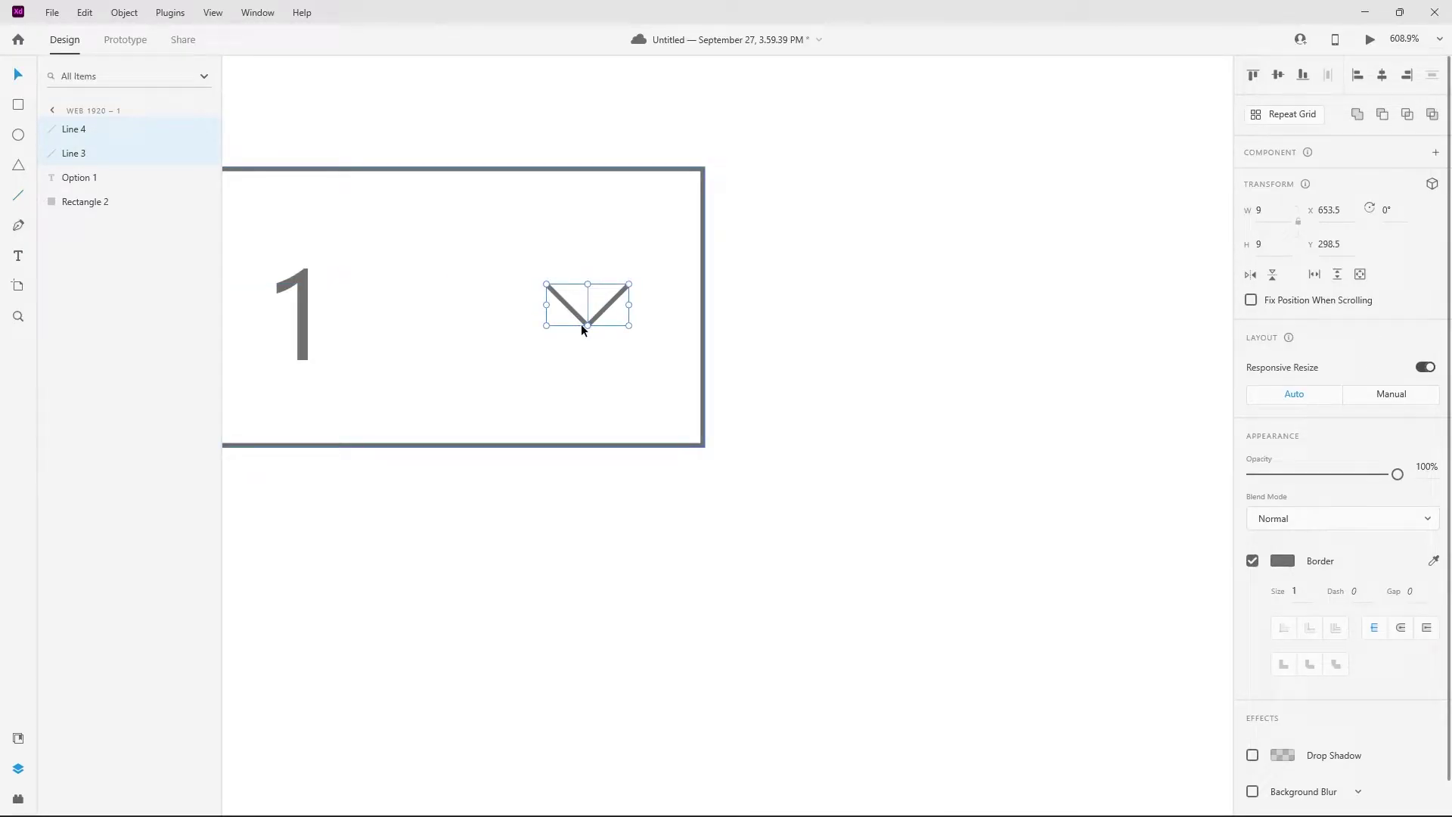
key(ctrl+g)
scroll(732, 238, down, 6)
drag(673, 270, 665, 255)
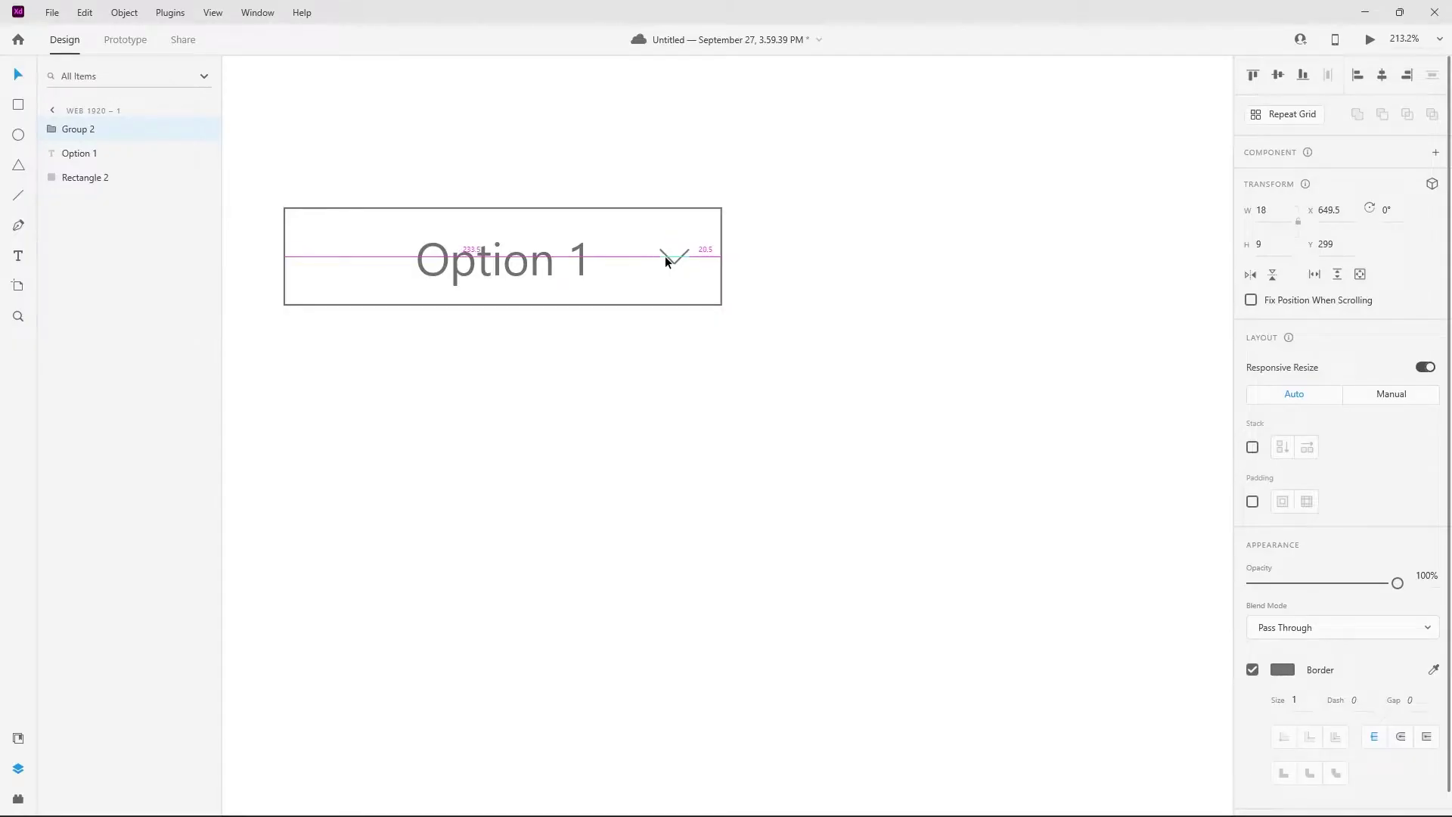
scroll(776, 268, down, 3)
key(ctrl+a)
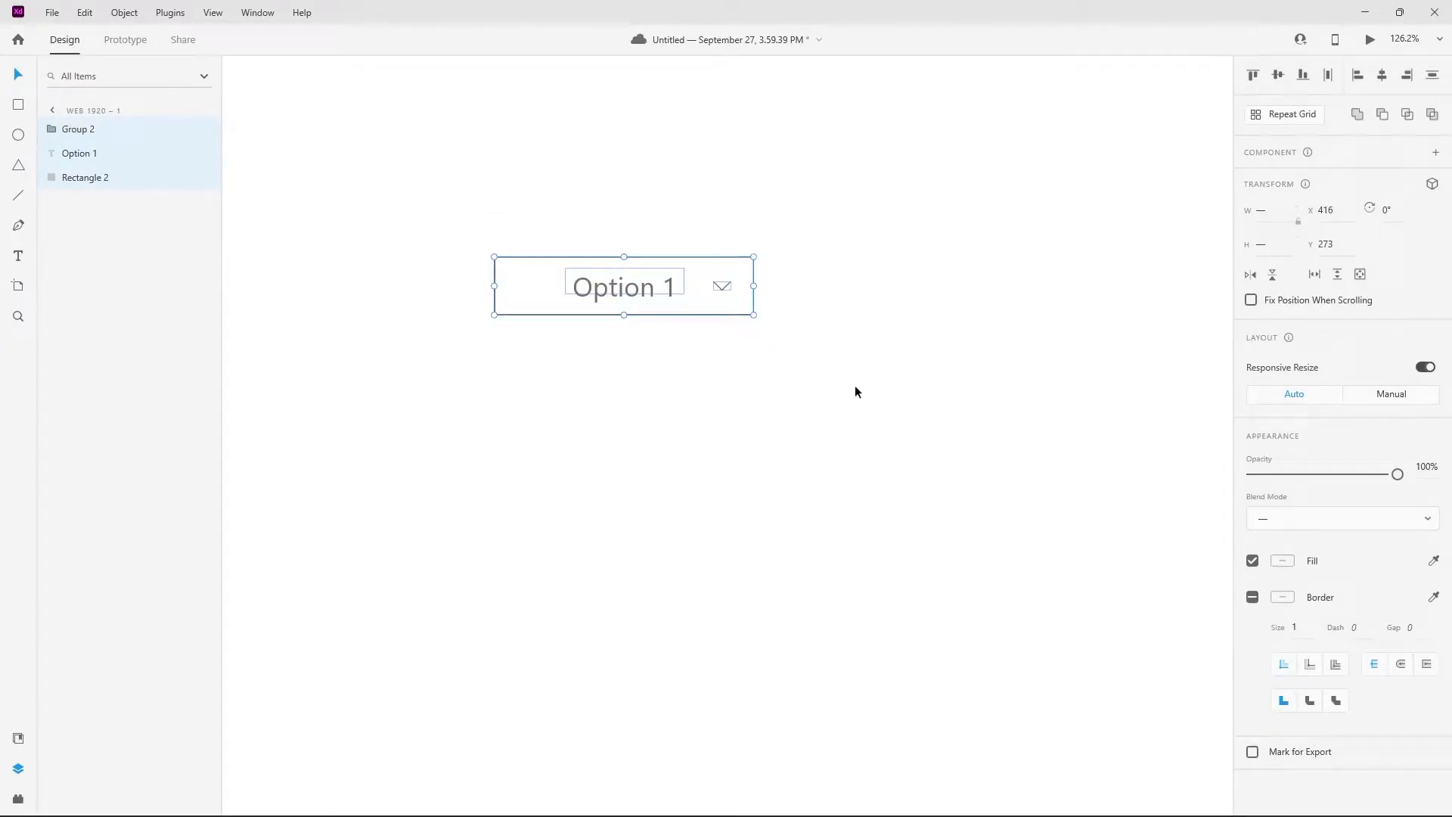
Step: Group the box, text and chevron, then make the group a component
right_click(719, 299)
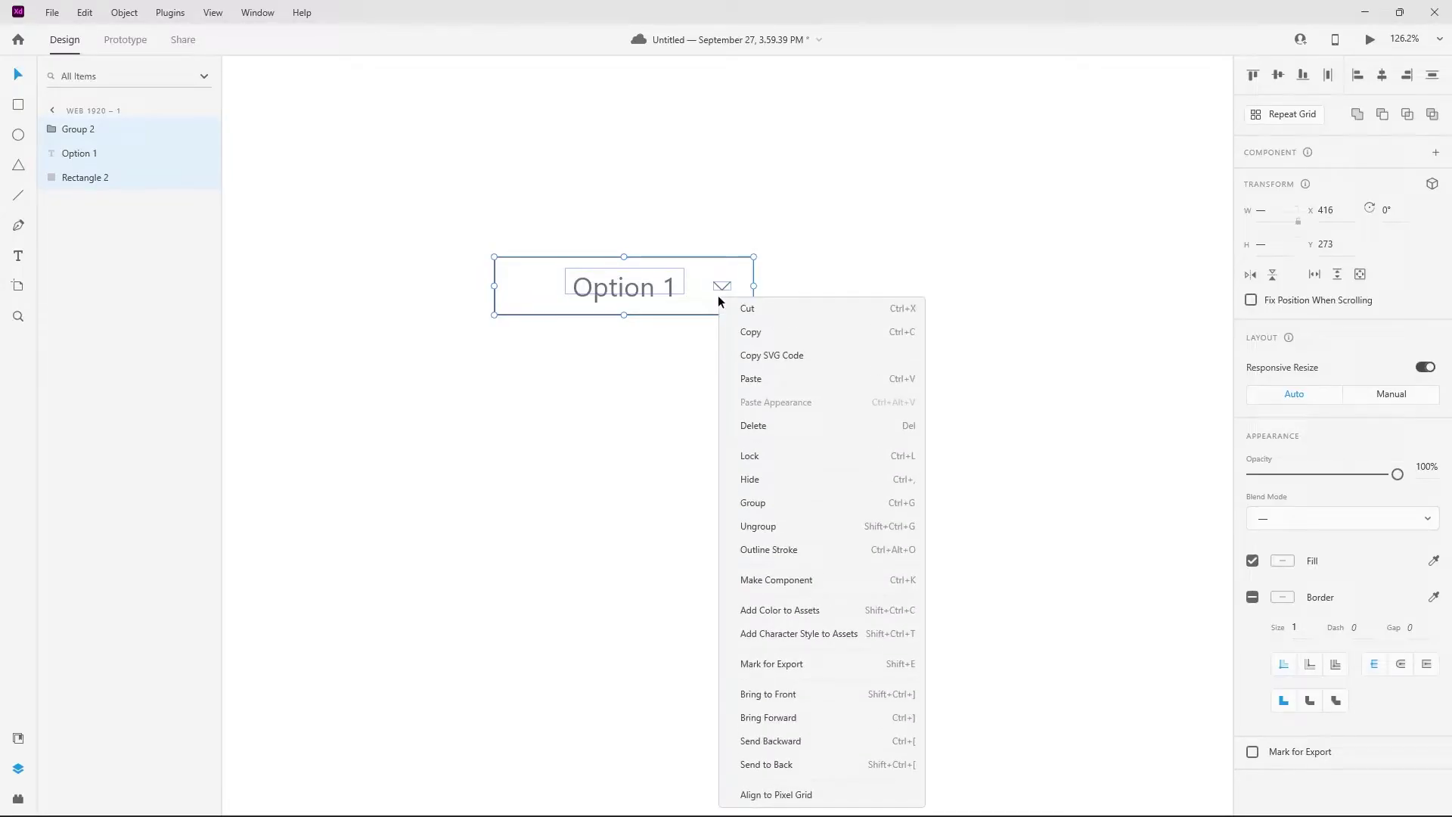
click(773, 505)
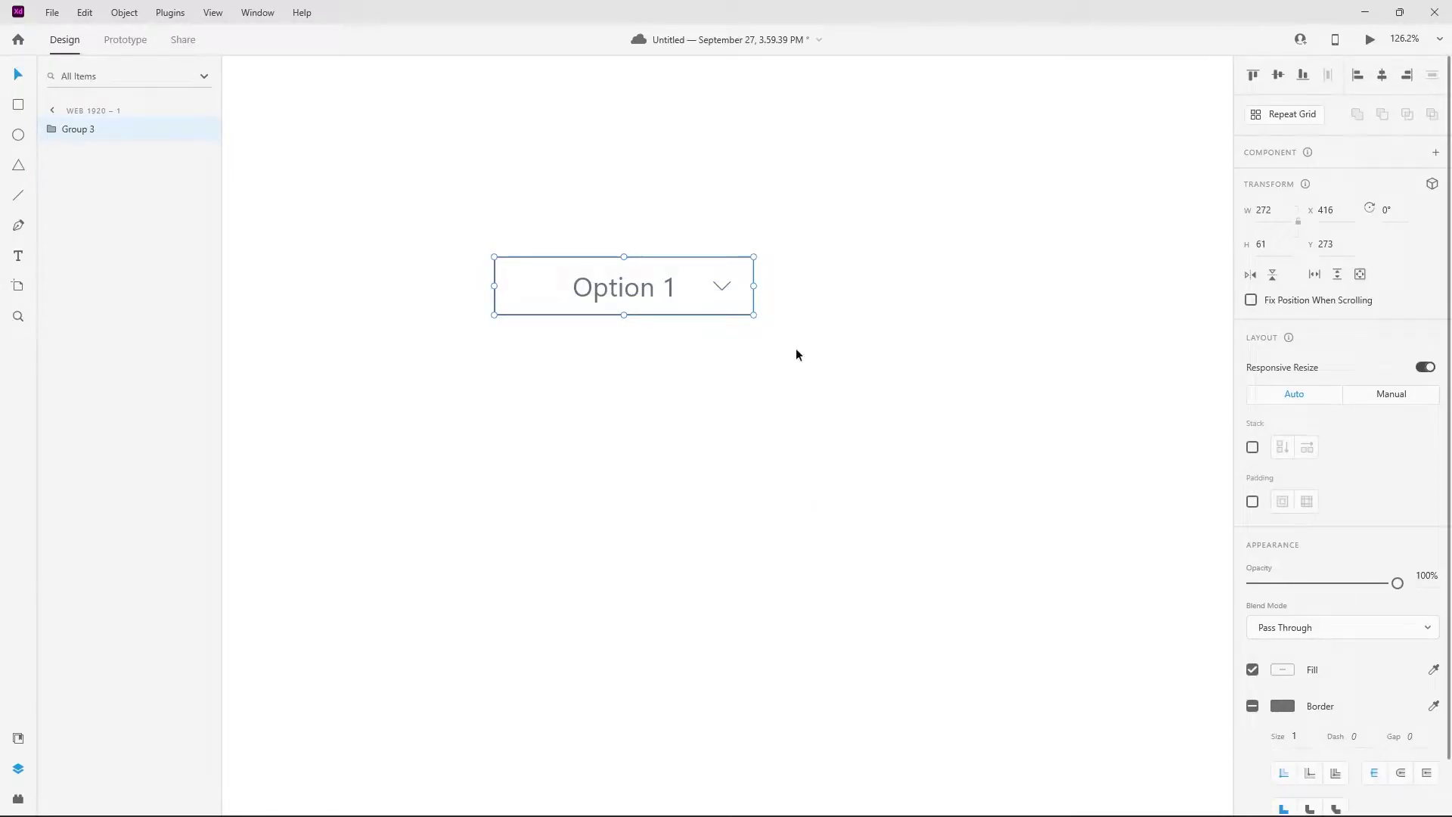
drag(806, 356, 516, 256)
click(1435, 155)
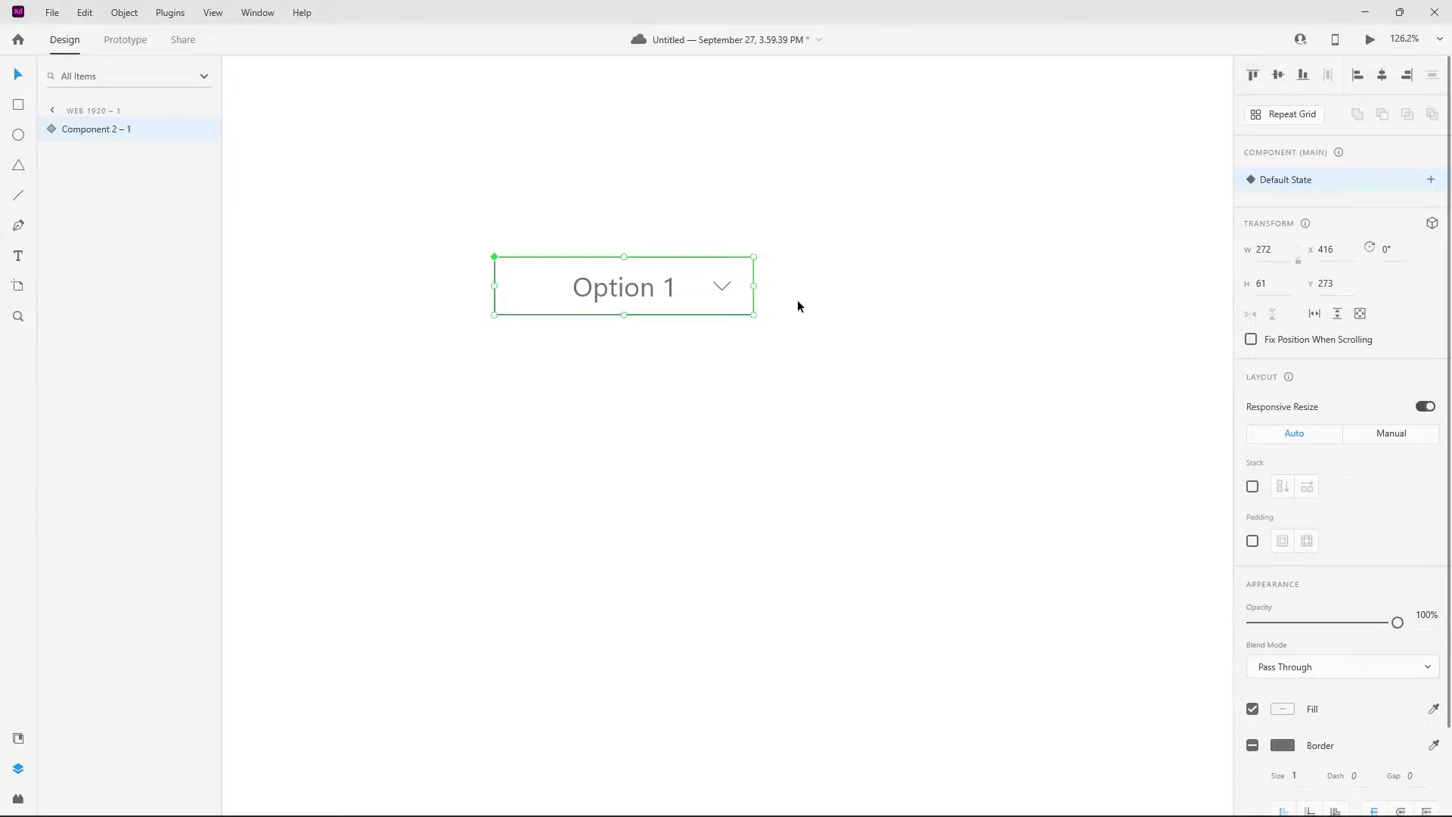
Step: Add three new component states named Option 1, Option 2 and Option 3
click(1430, 179)
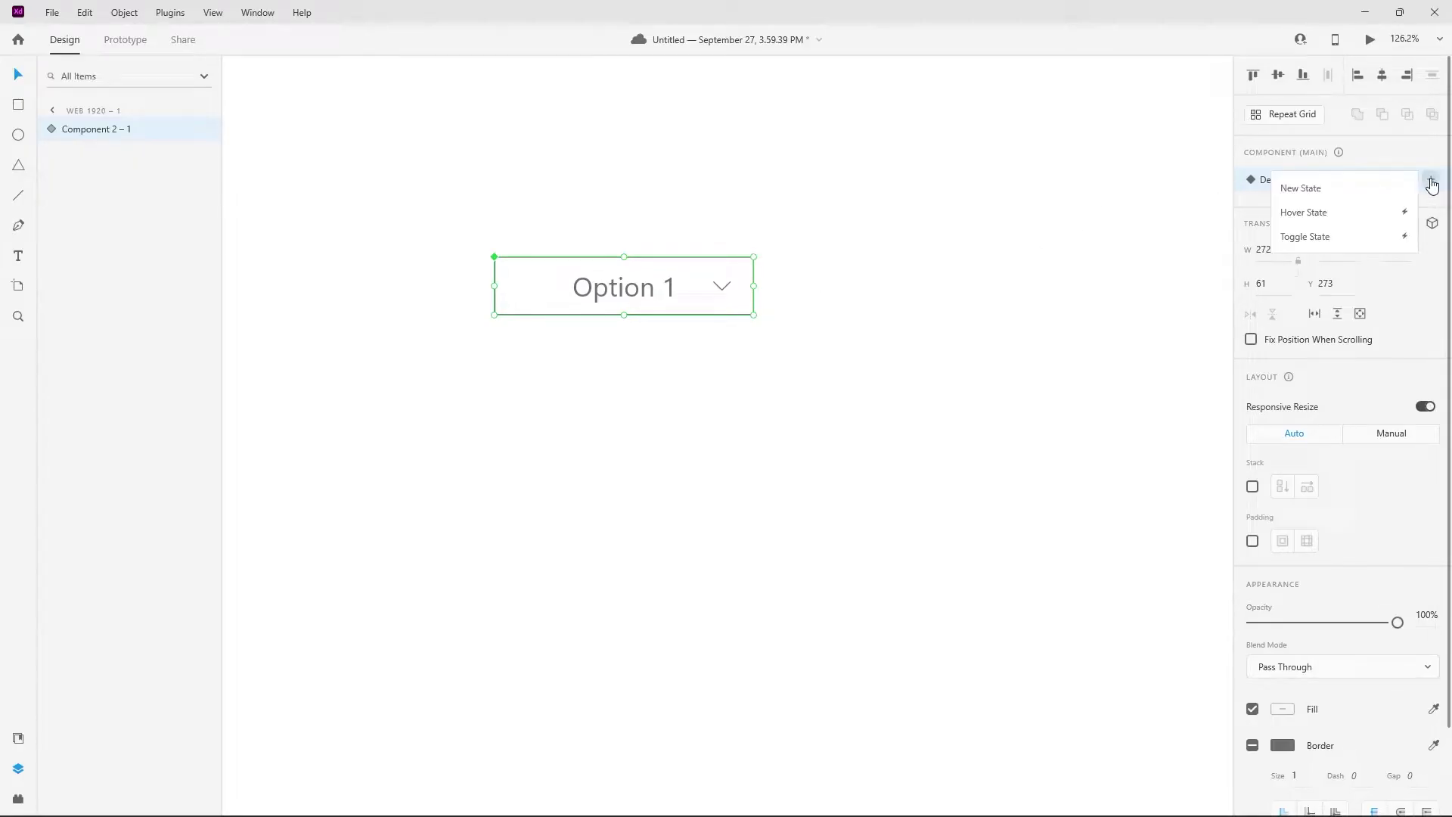
click(1399, 194)
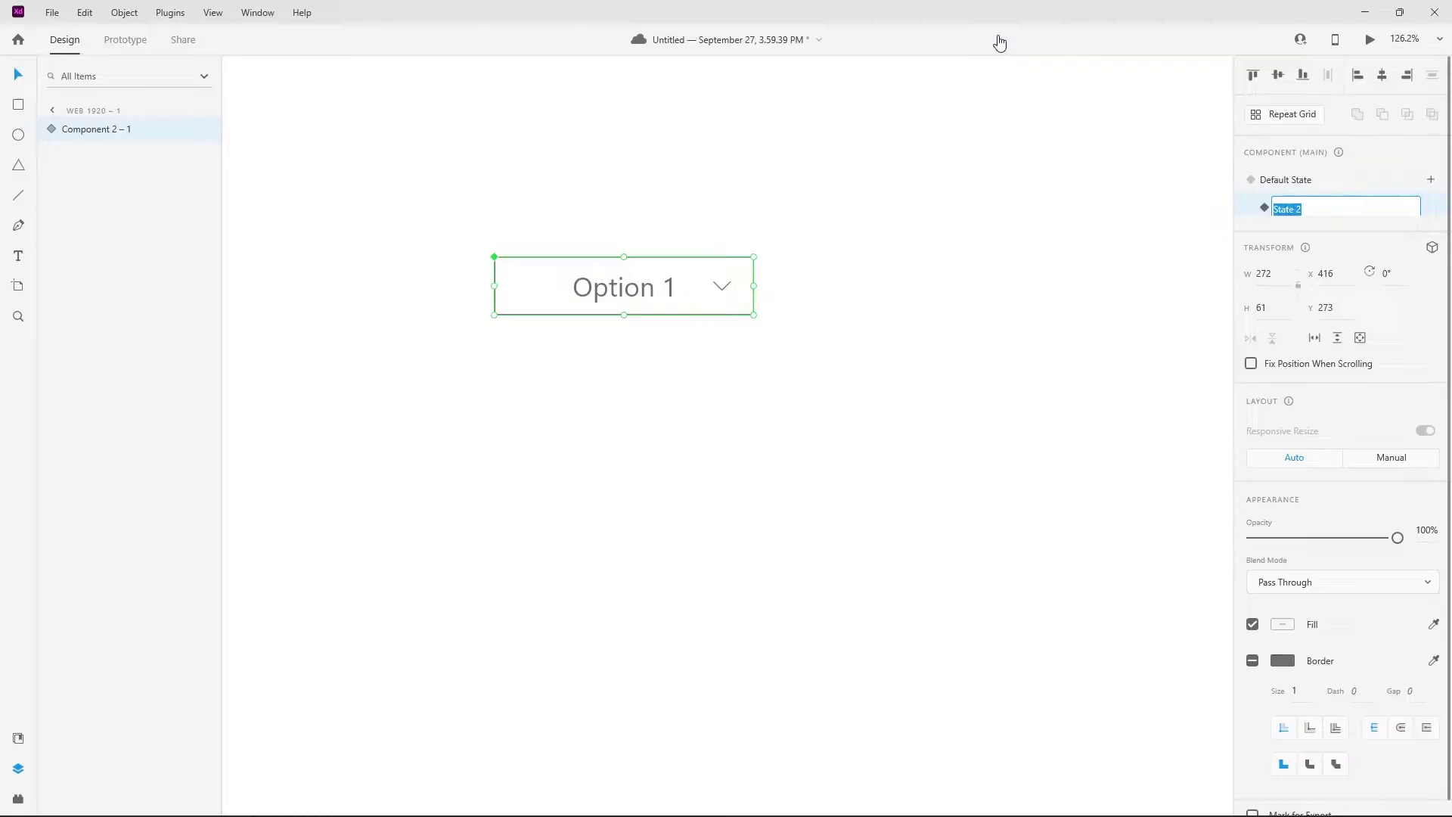
text(Option 1)
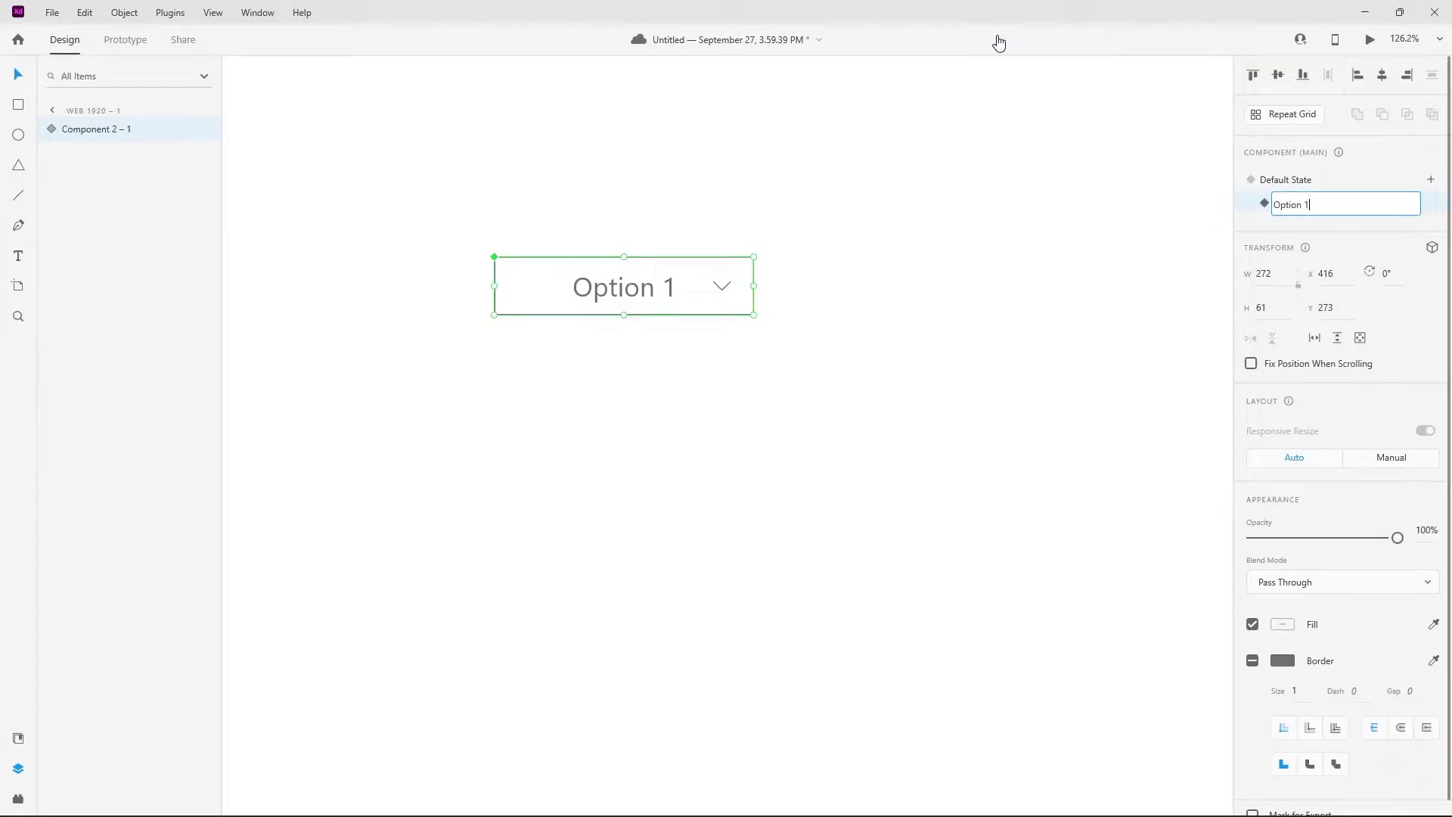
key(Return)
click(1431, 180)
click(1364, 191)
text(Option 2)
key(Return)
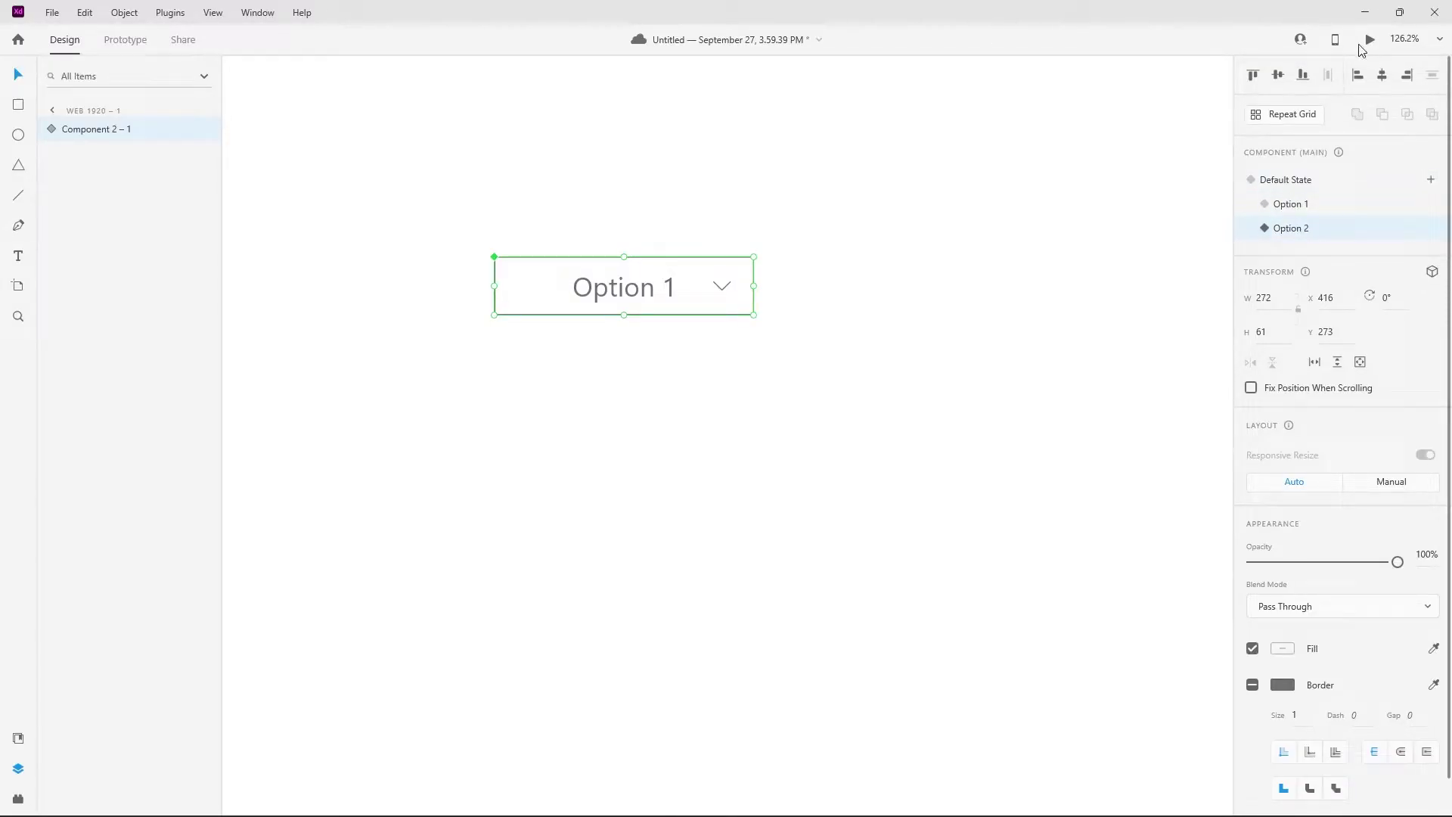
click(1430, 180)
click(1370, 186)
text(Option 3)
key(Return)
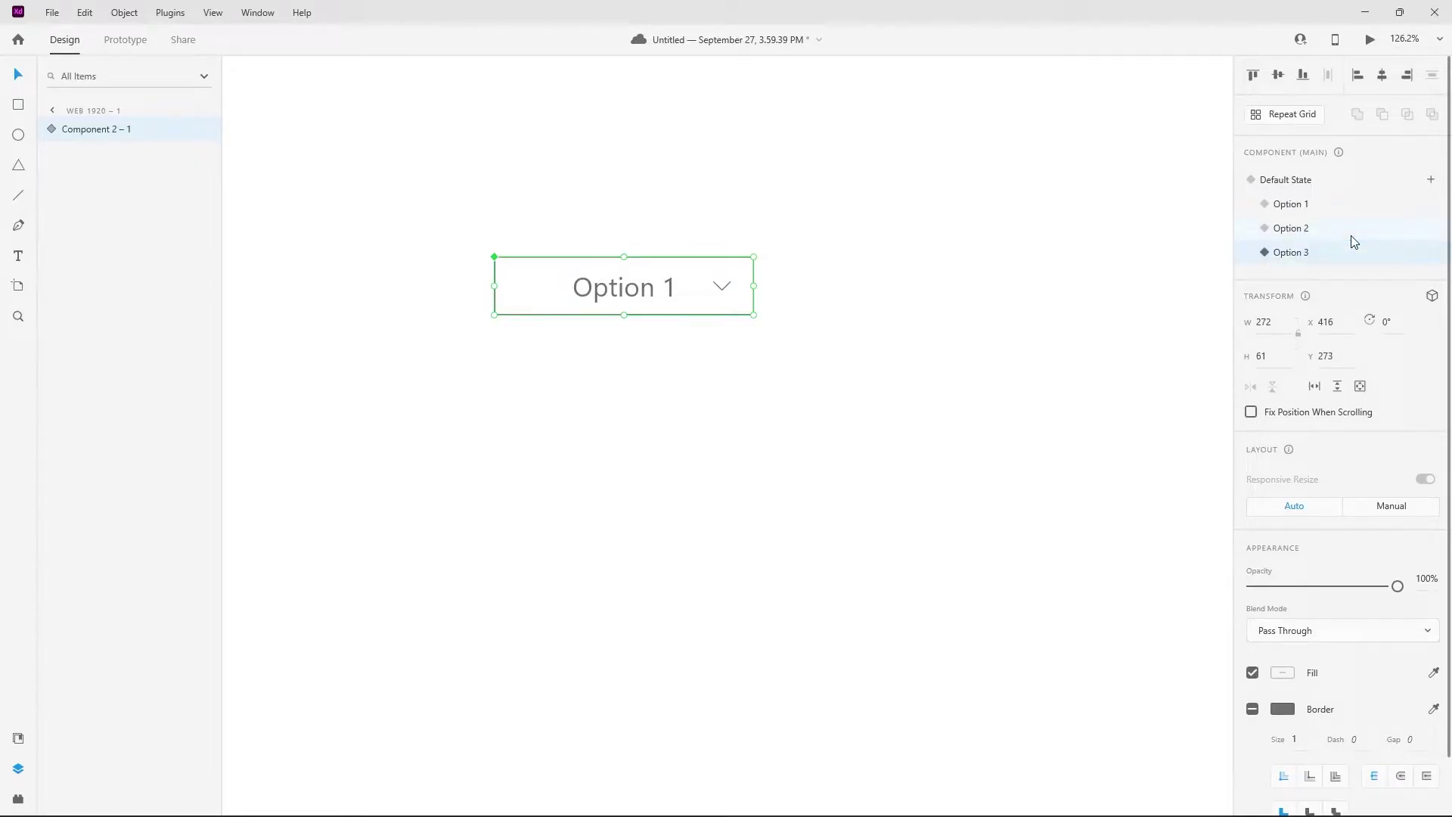
Step: Add a fourth state named Open-Option-1
click(1430, 180)
click(1369, 187)
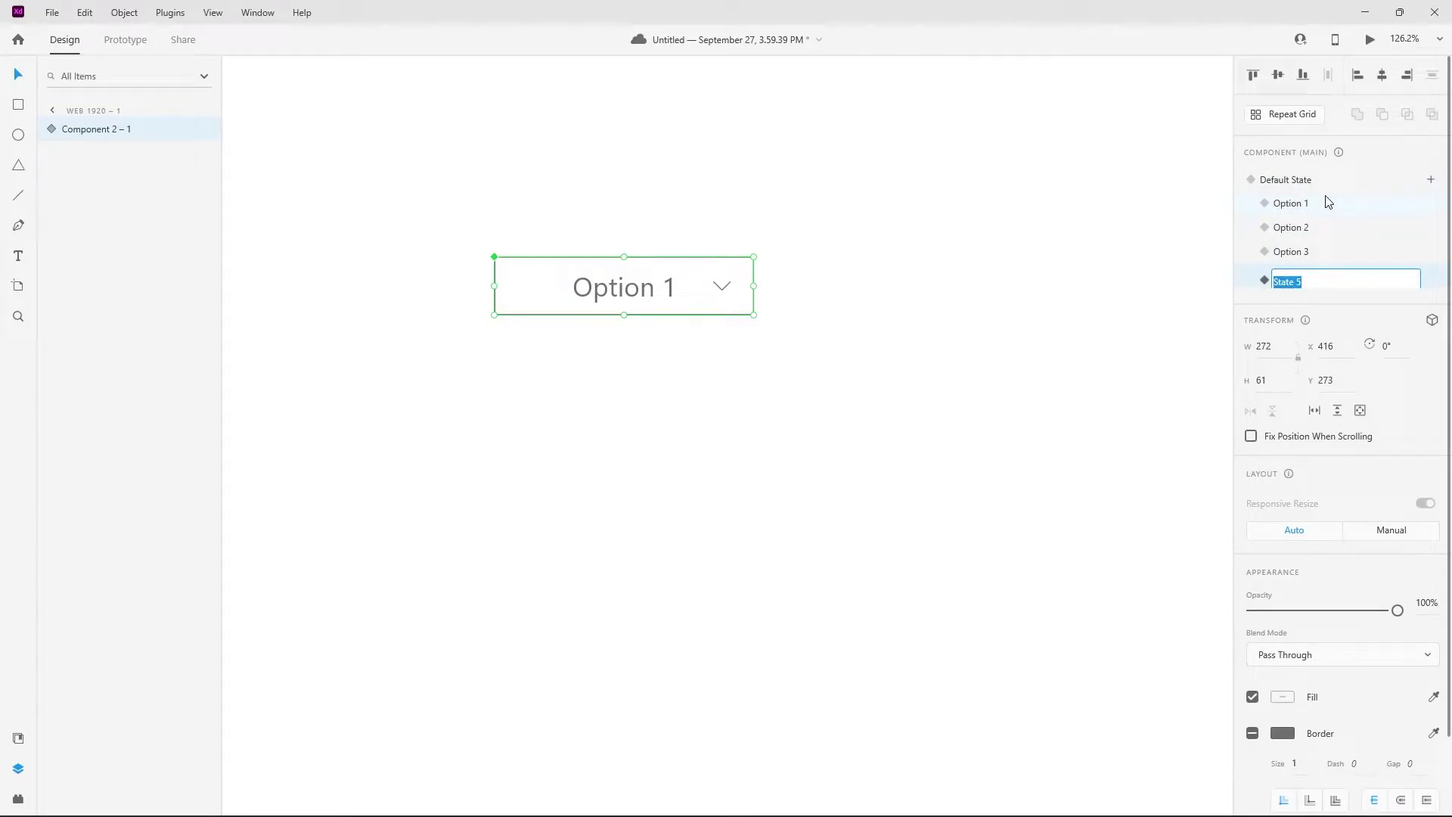
text(Open-)
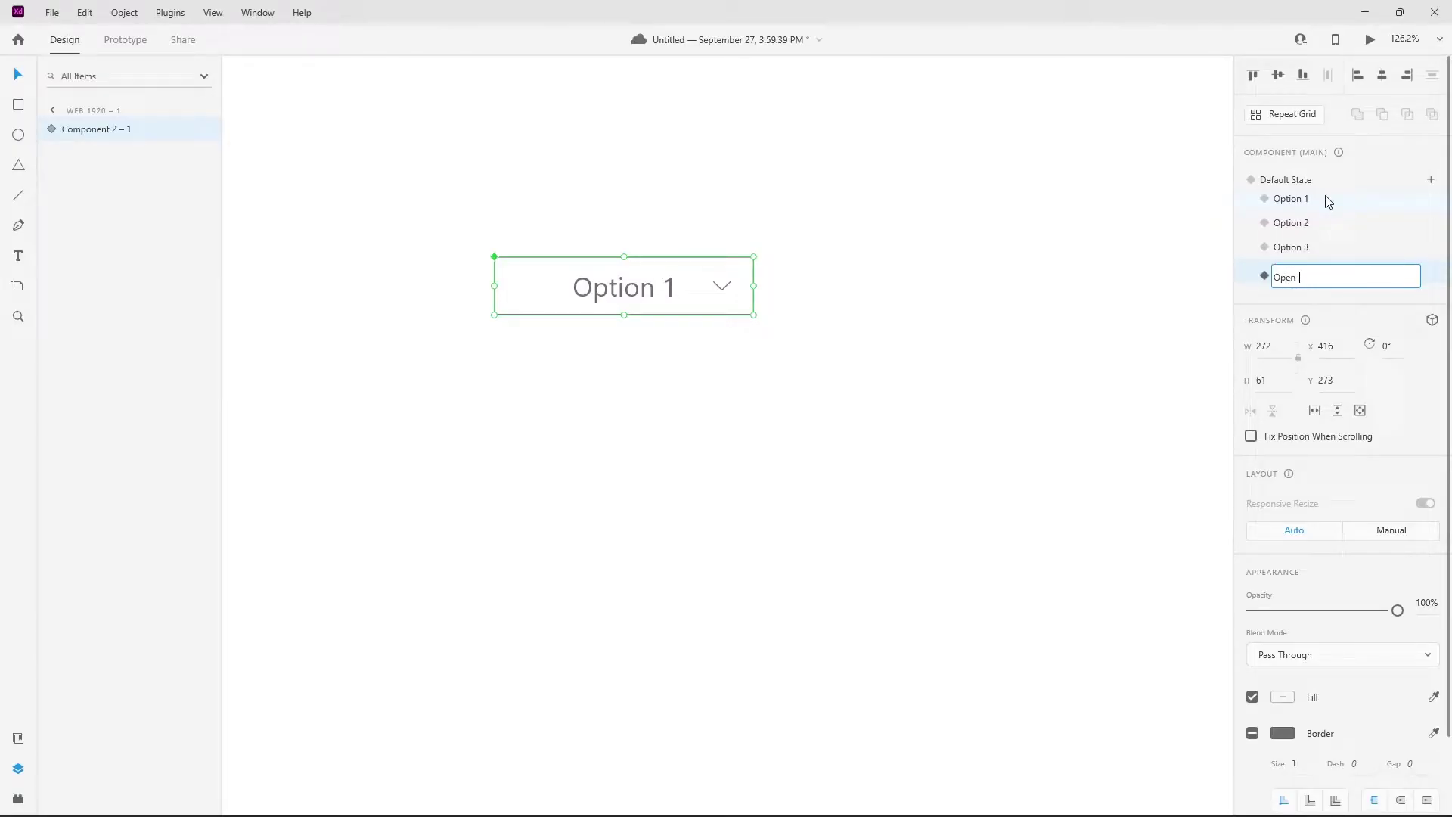
text(Option-1)
key(Return)
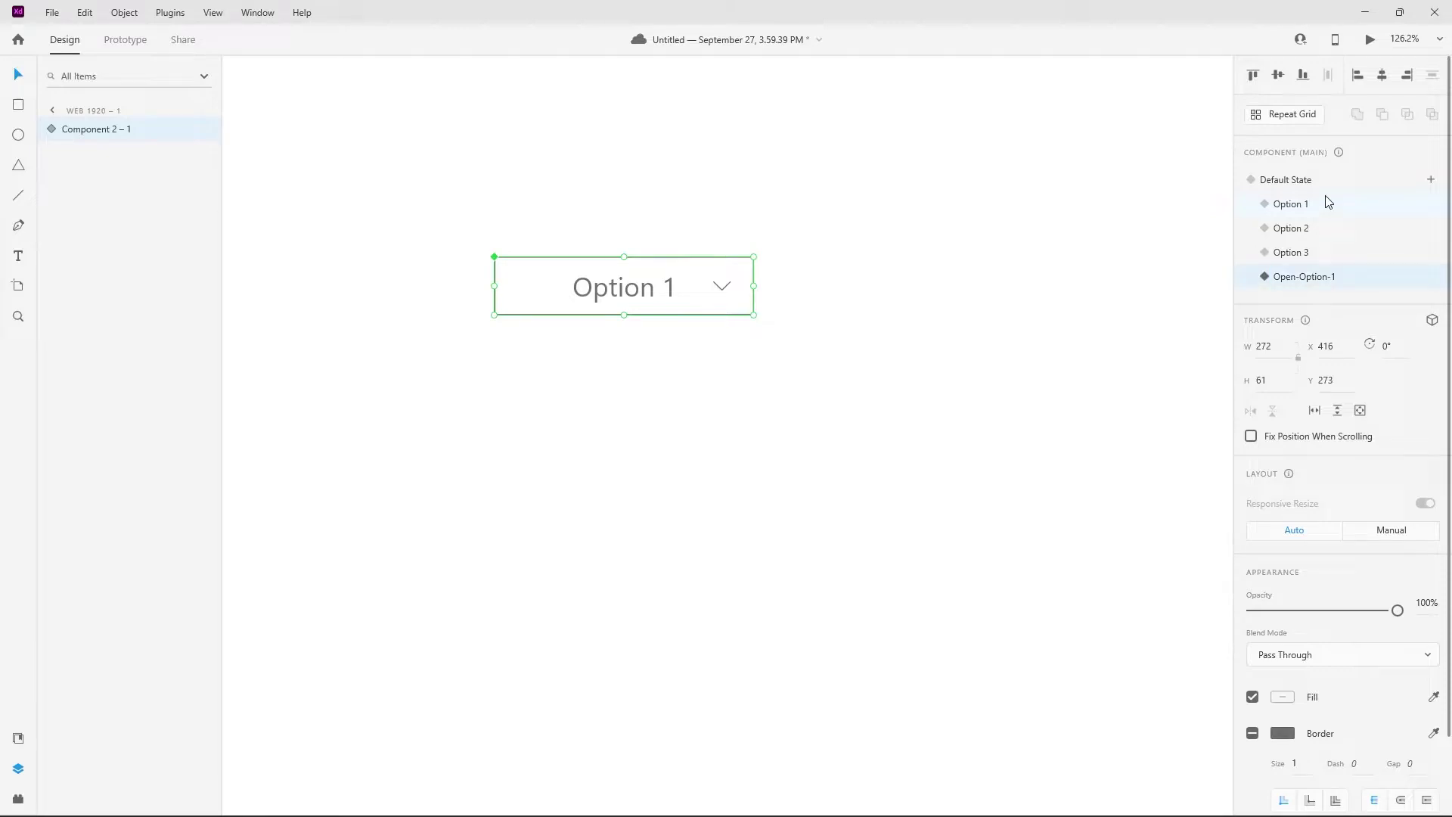
click(959, 265)
Step: Duplicate the rectangle below, send it to the back, and enlarge it as the options list
click(513, 265)
double_click(501, 275)
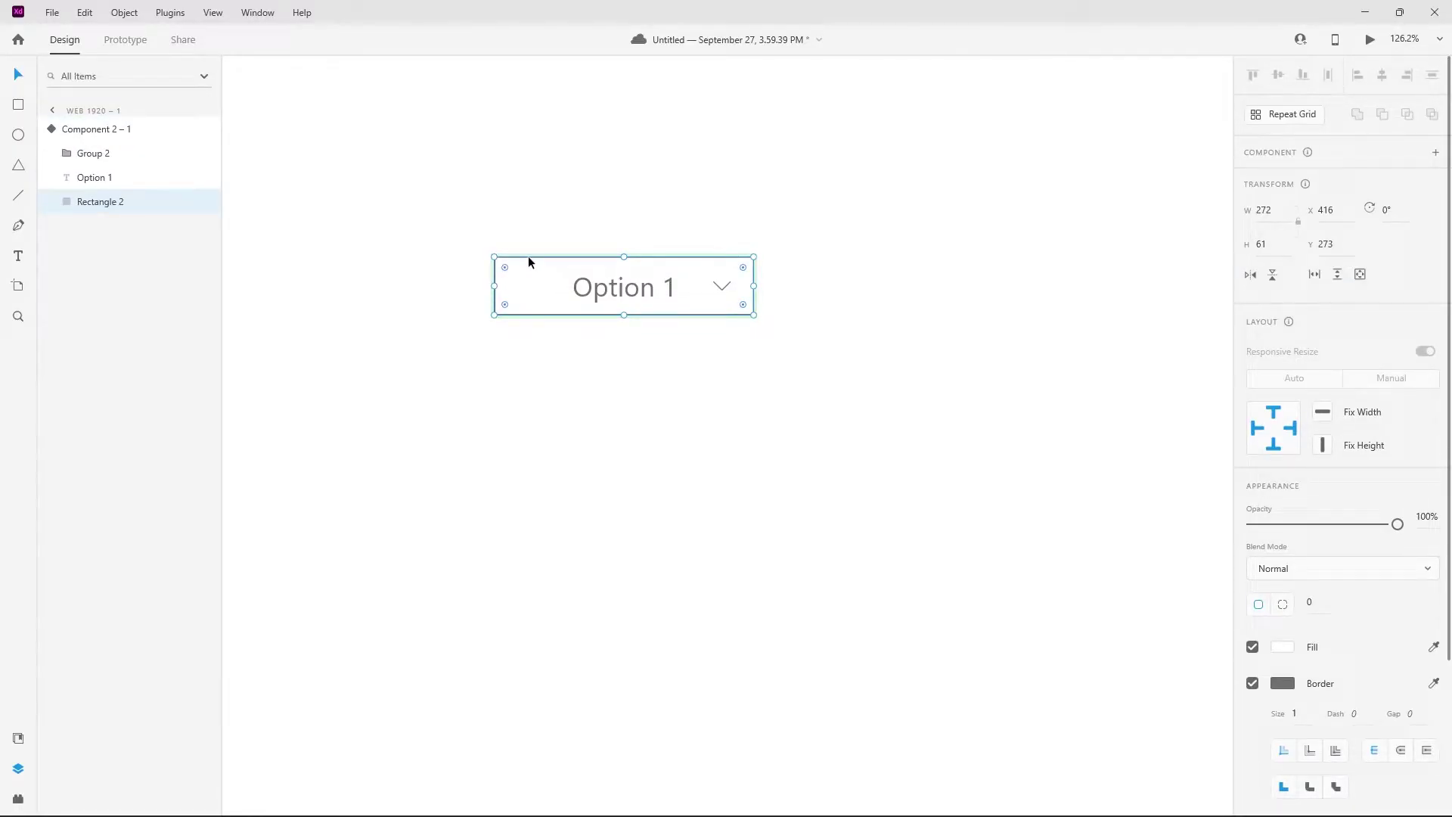
drag(528, 255, 537, 315)
scroll(646, 302, up, 5)
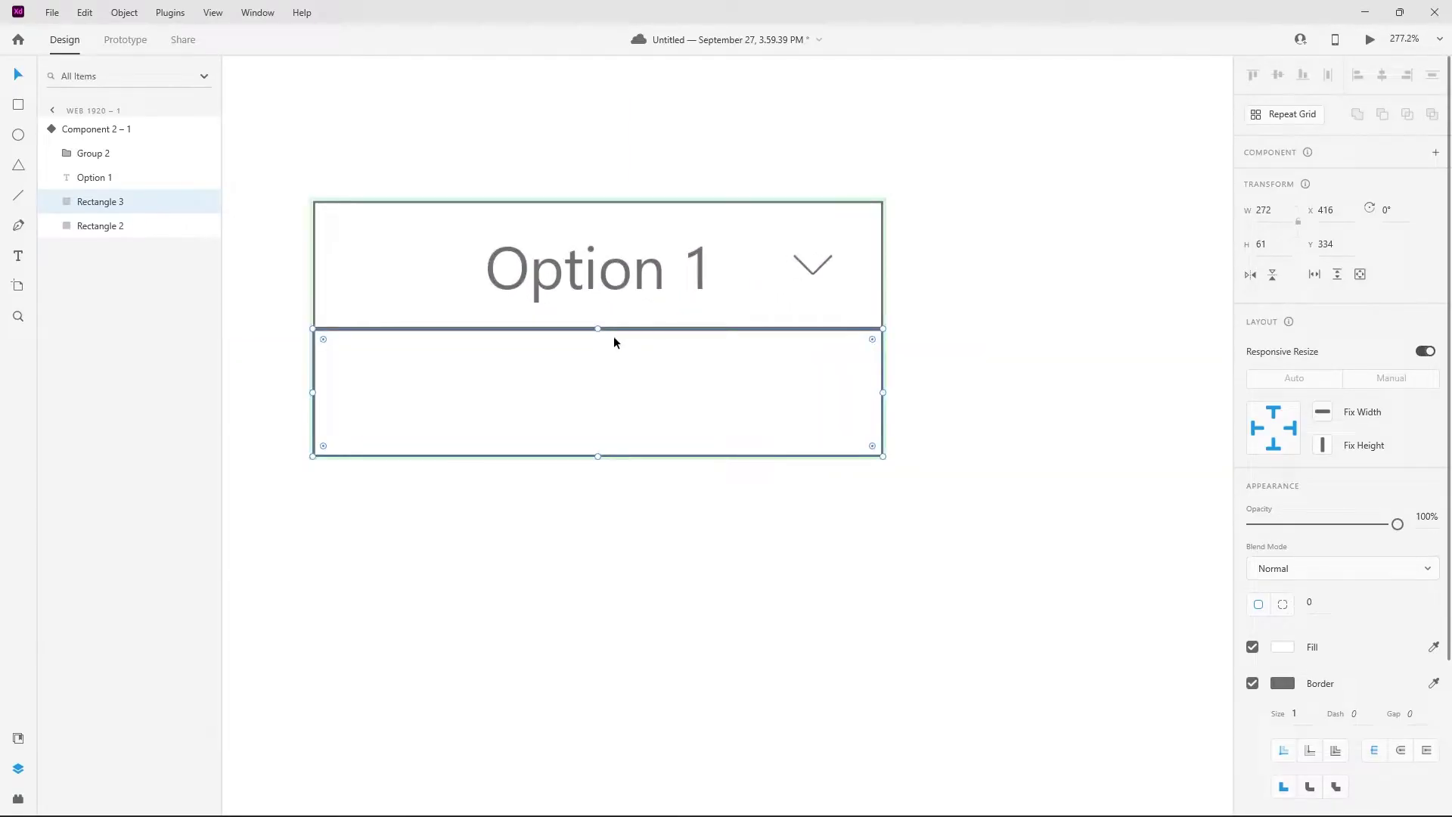
right_click(622, 354)
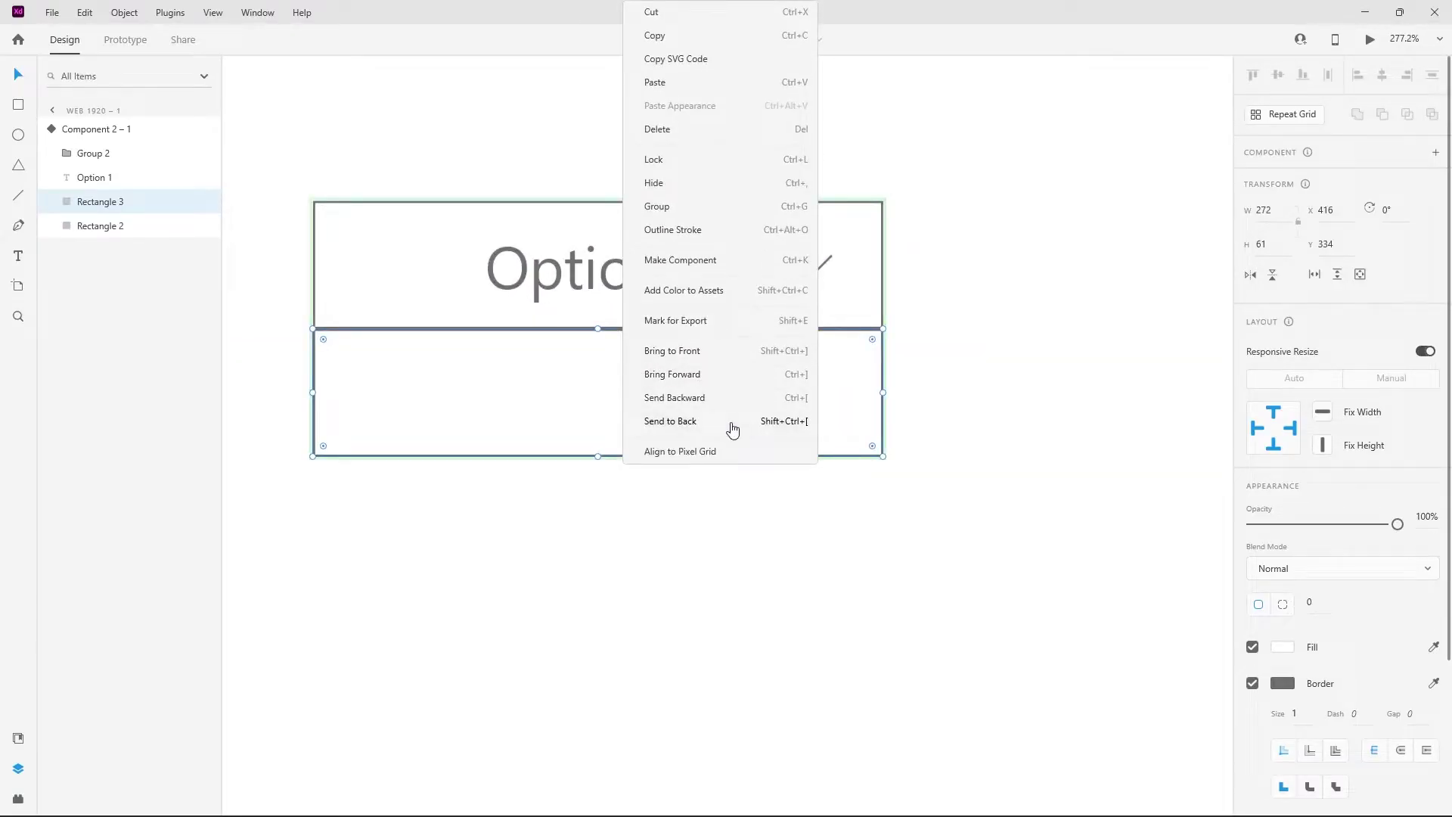
click(670, 421)
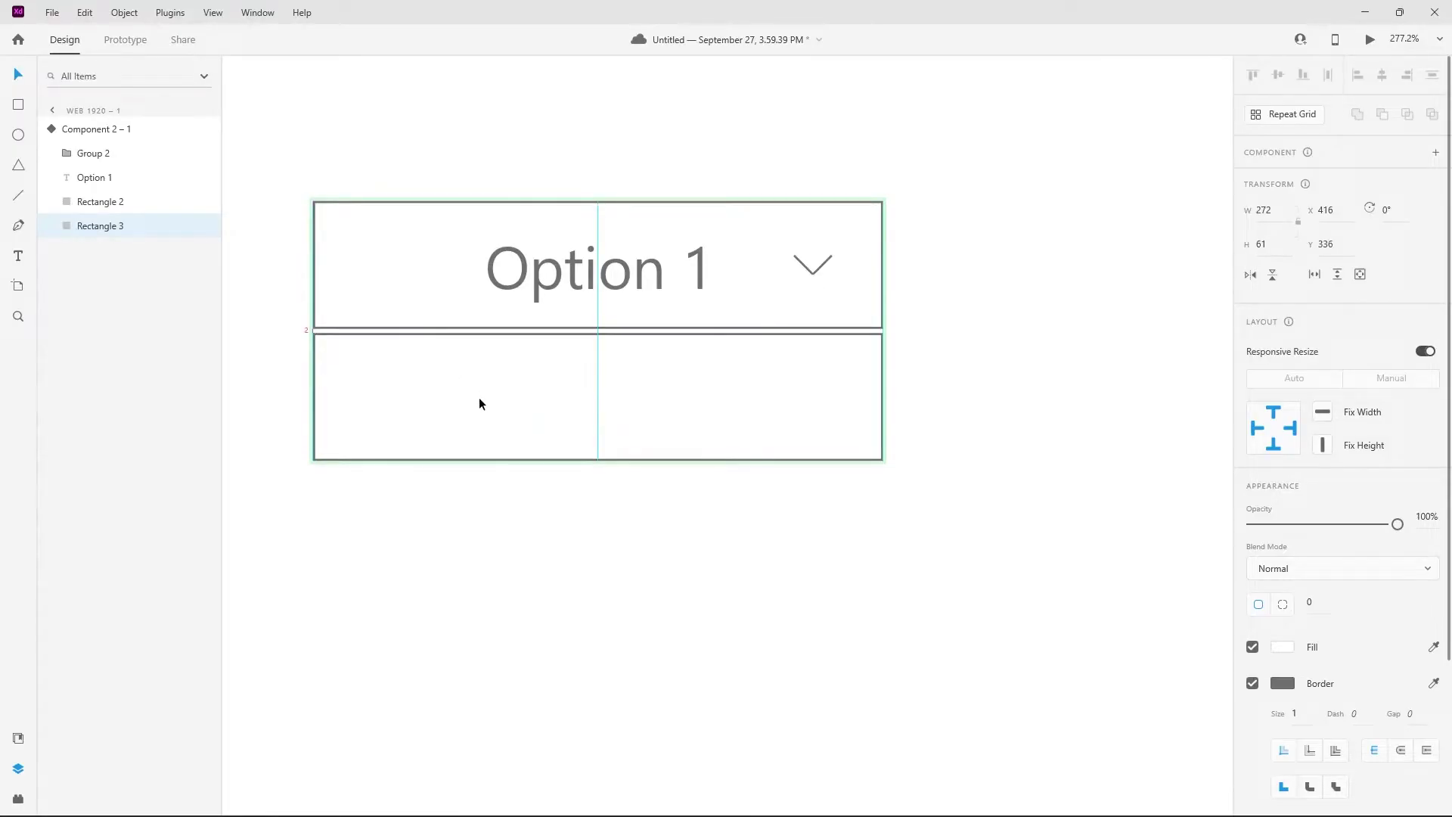
scroll(474, 354, up, 1)
scroll(473, 357, up, 1)
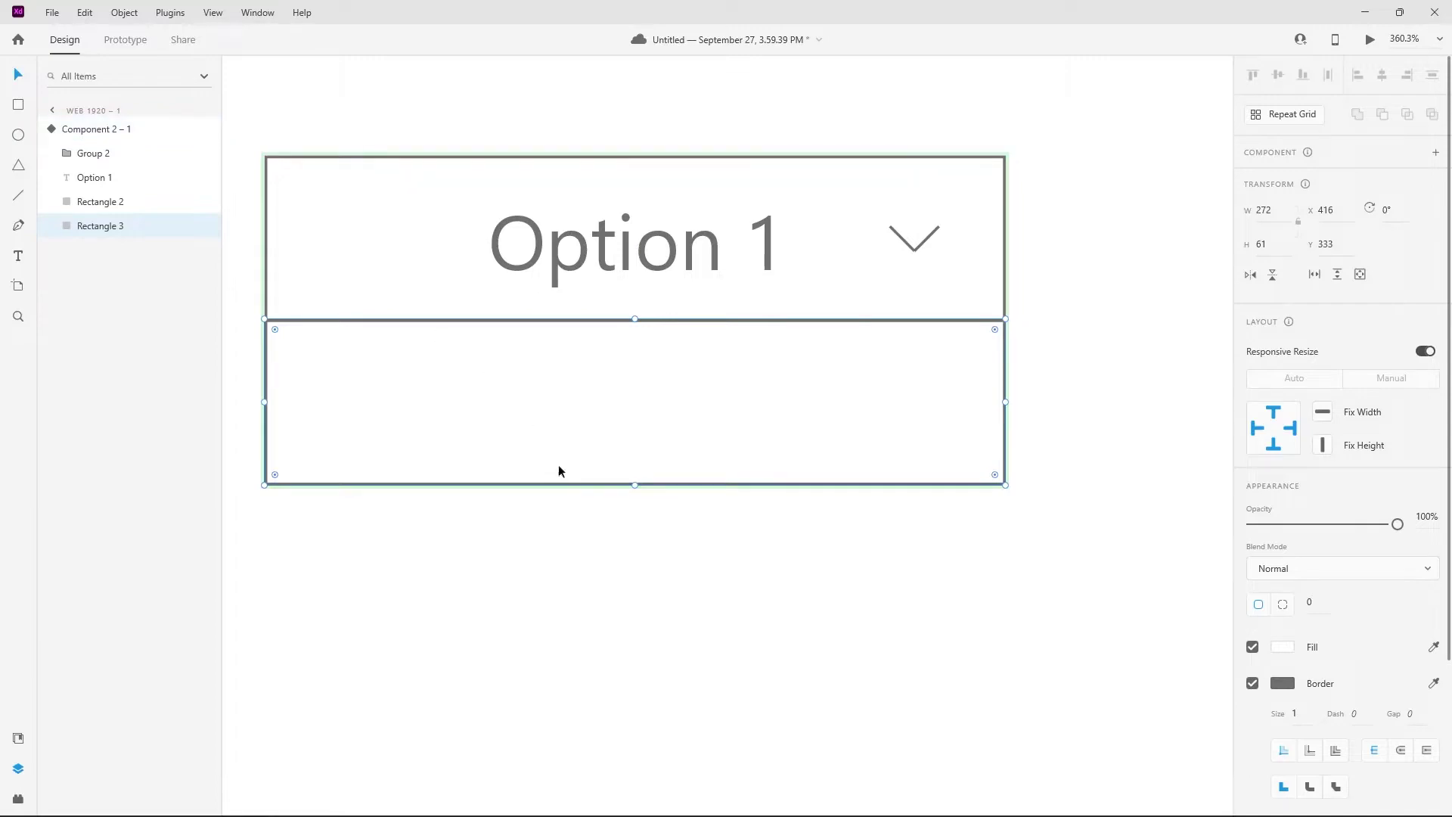
drag(633, 486, 655, 744)
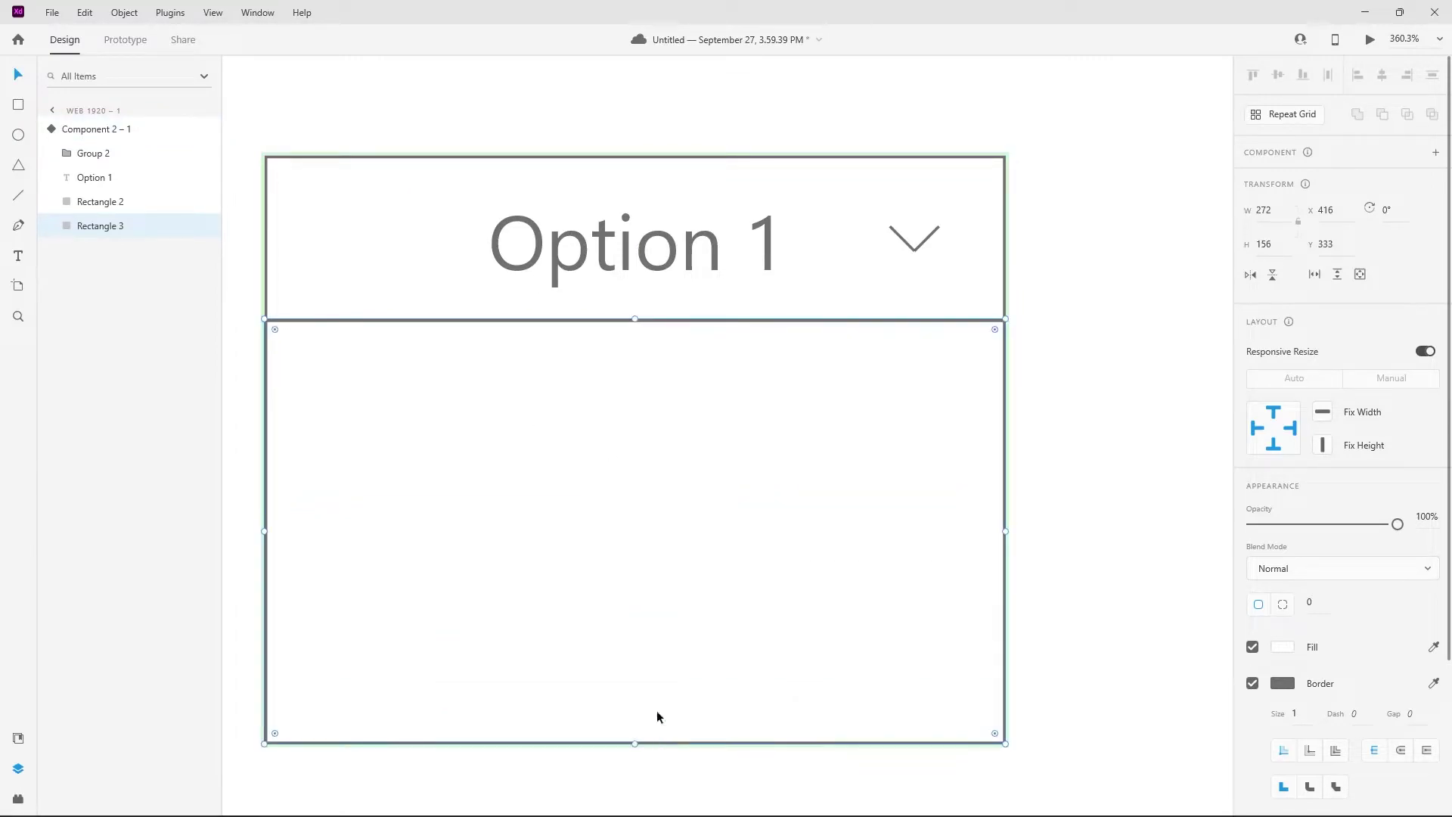
Step: Copy the Option 1 text into the list and shorten the background to fit two rows
click(703, 236)
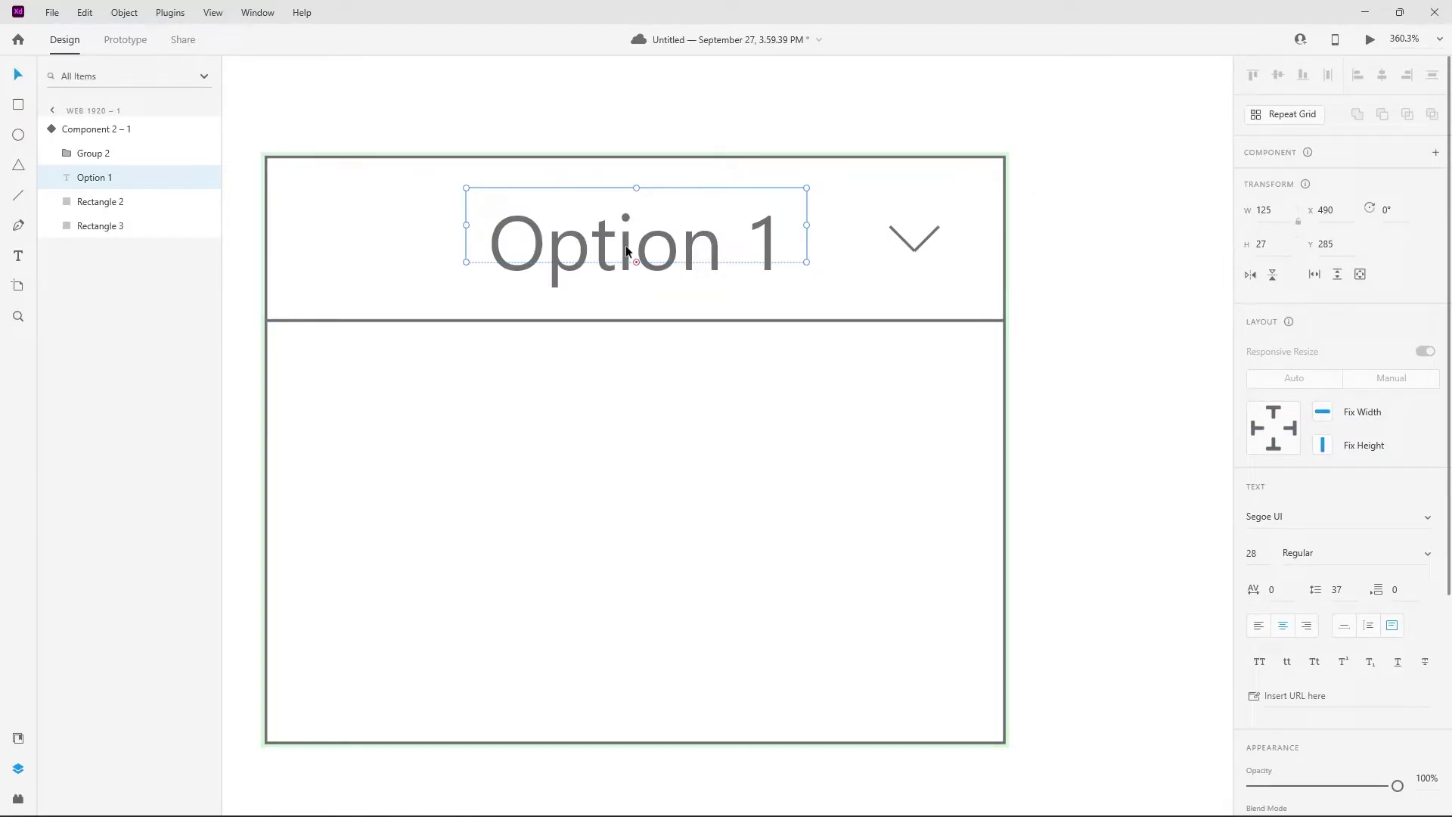
key(alt)
drag(625, 256, 616, 538)
click(687, 710)
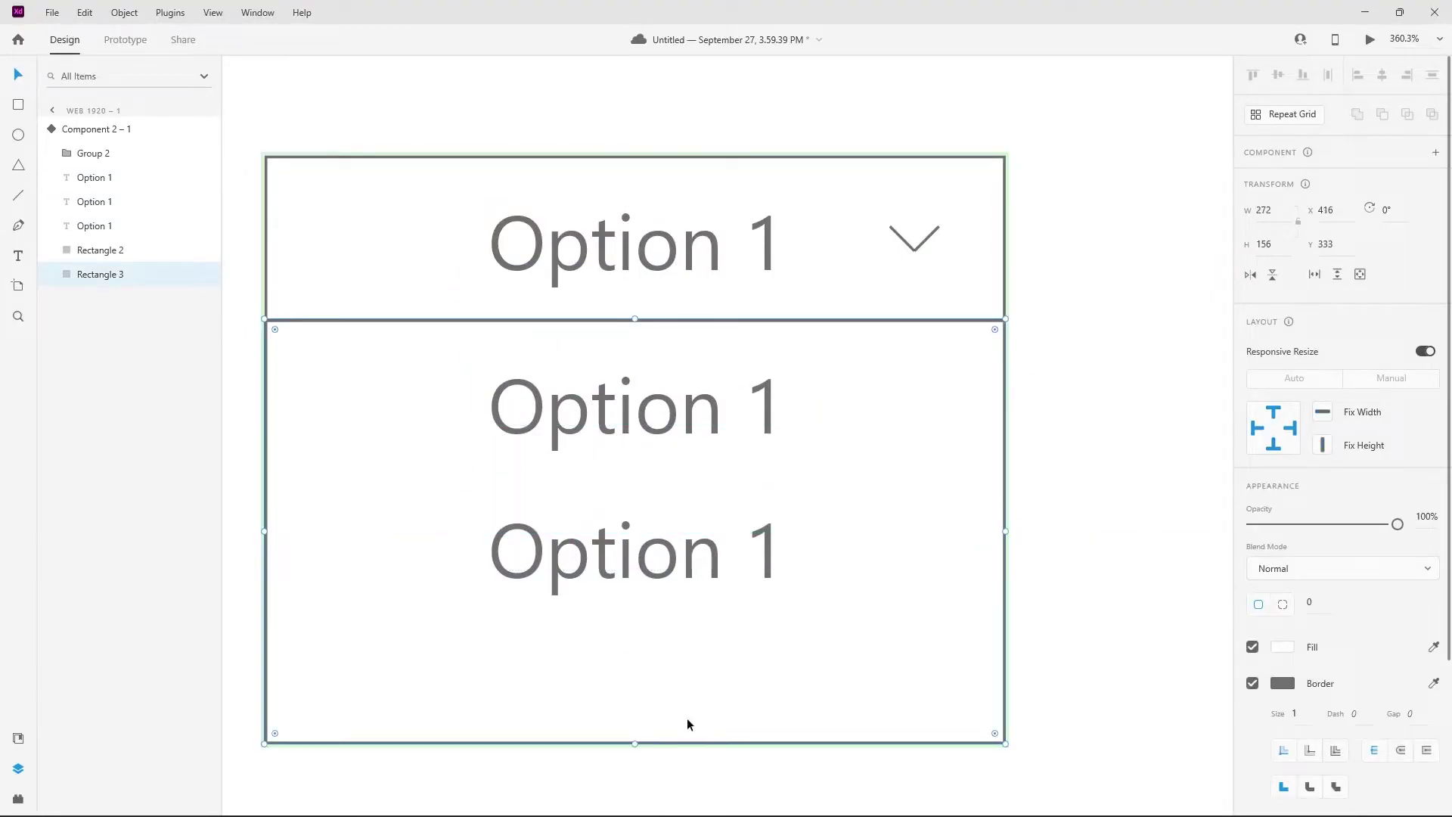
drag(633, 745, 635, 650)
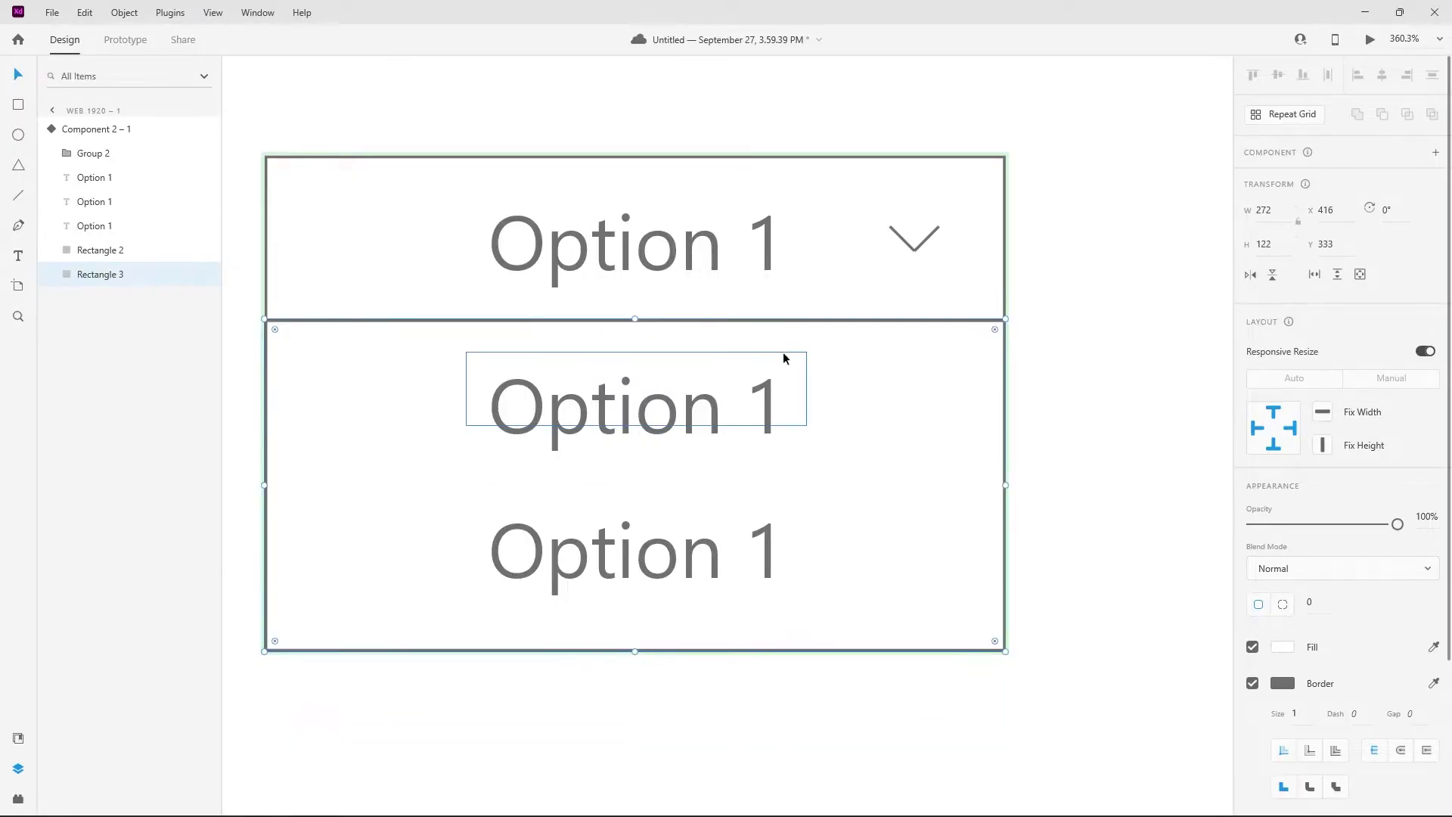
Step: Renumber the first list label to Option 2 and clear the third label's number
double_click(754, 399)
key(BackSpace)
text(2)
click(745, 560)
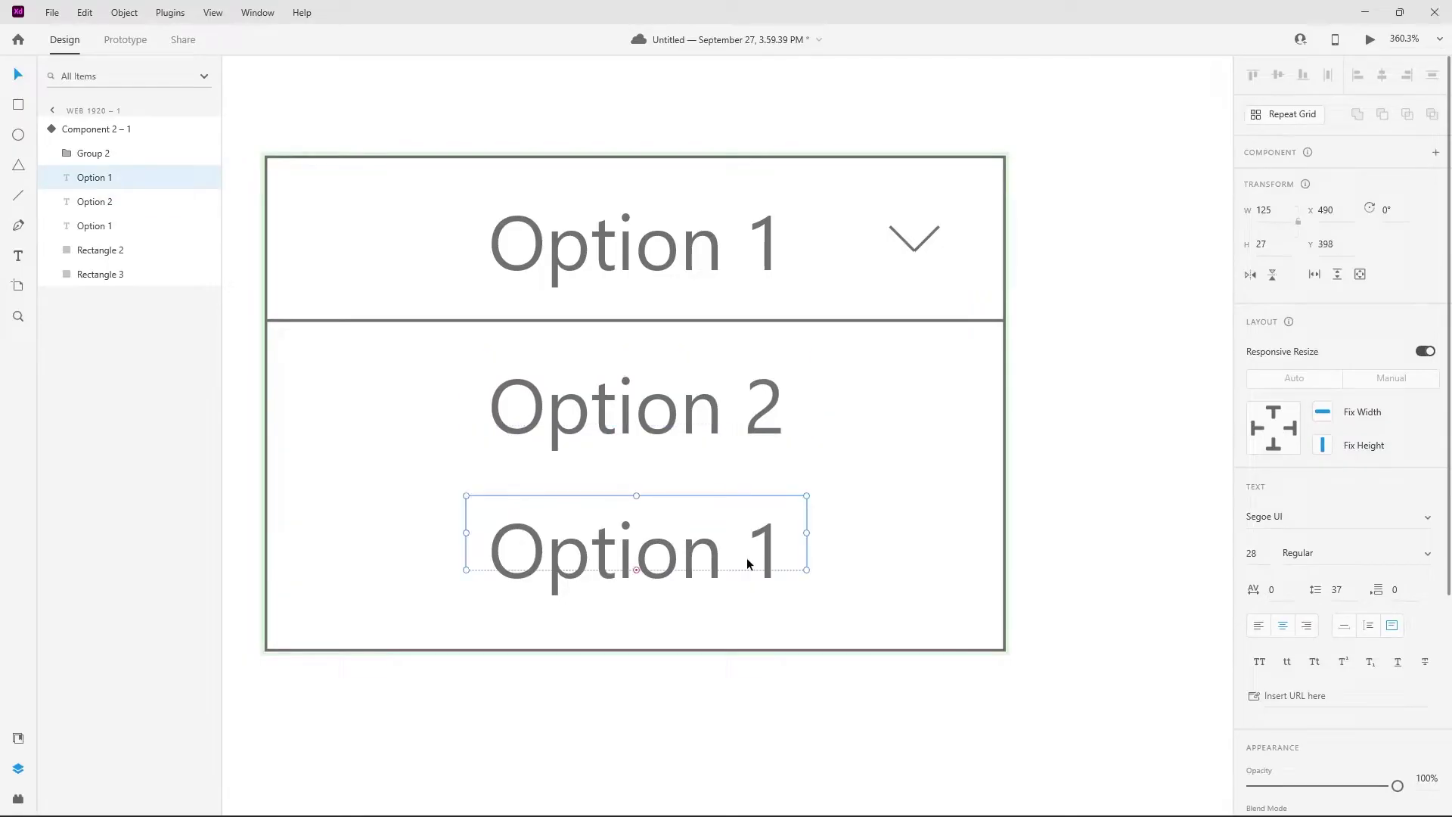
double_click(745, 560)
key(End)
key(BackSpace)
Step: Finish renaming the third list label to Option 3
text(3)
key(Escape)
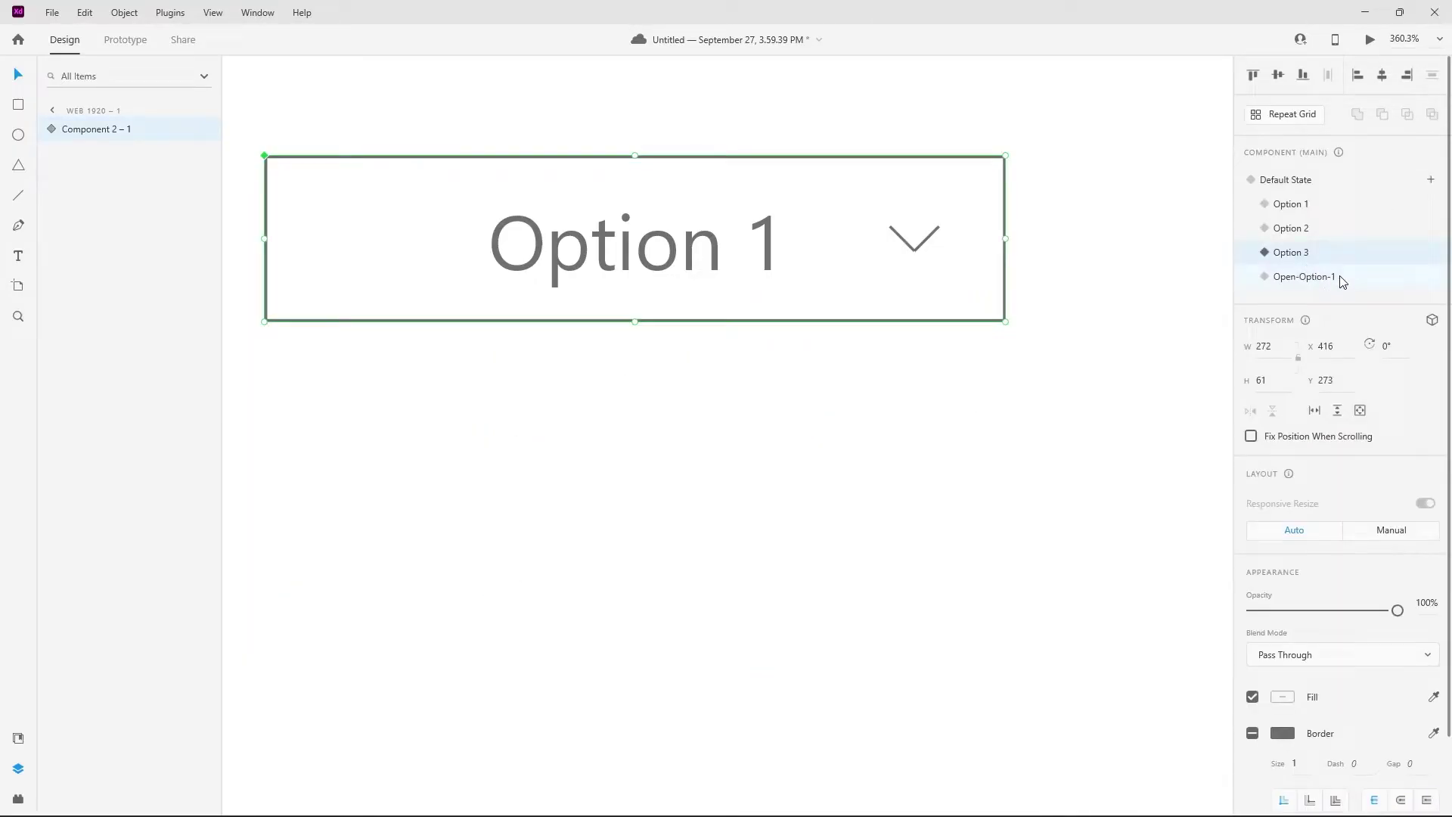
click(1337, 278)
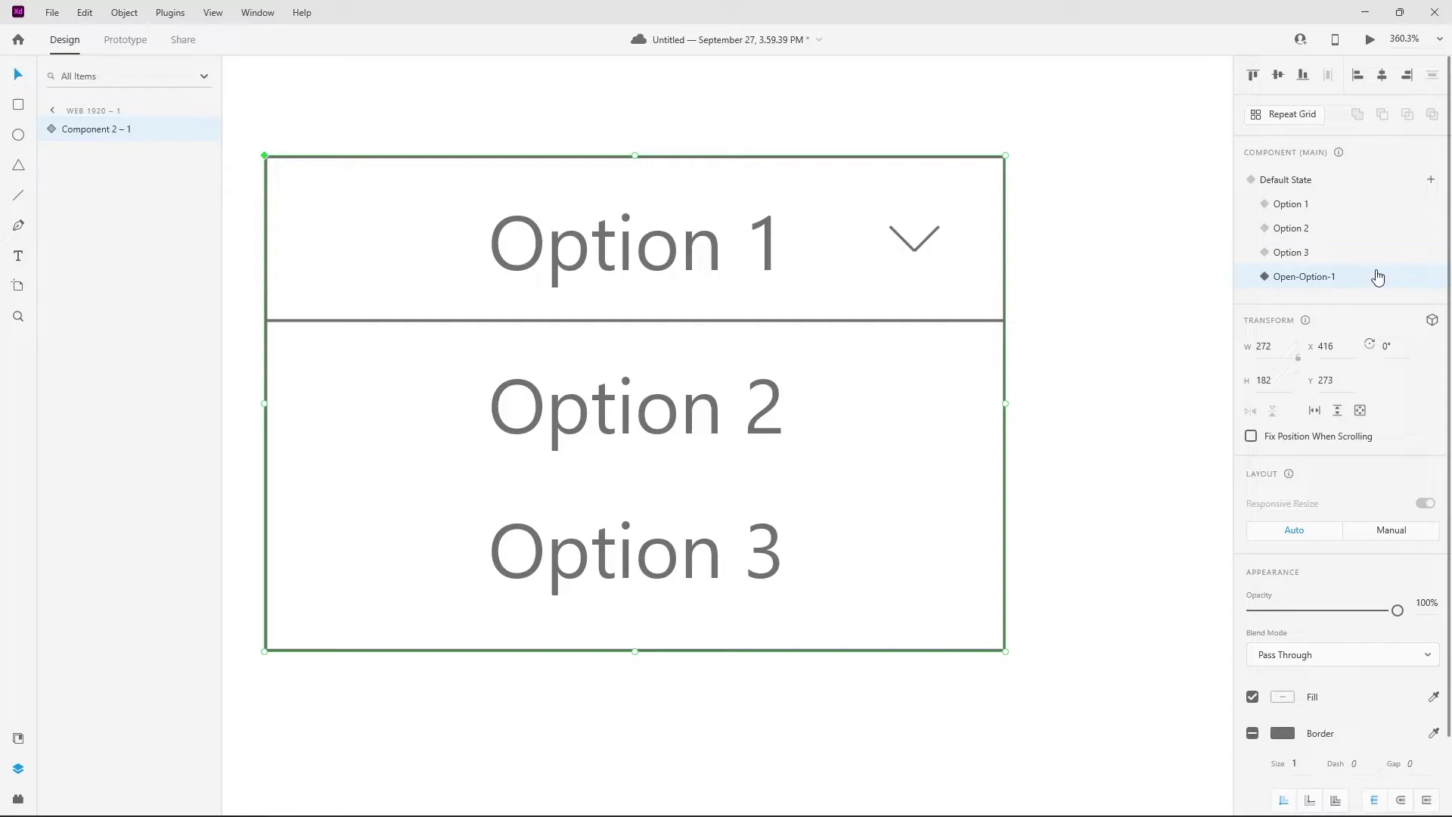
Step: Add two new states named Open-Option-2 and Open-Option-3
click(1427, 182)
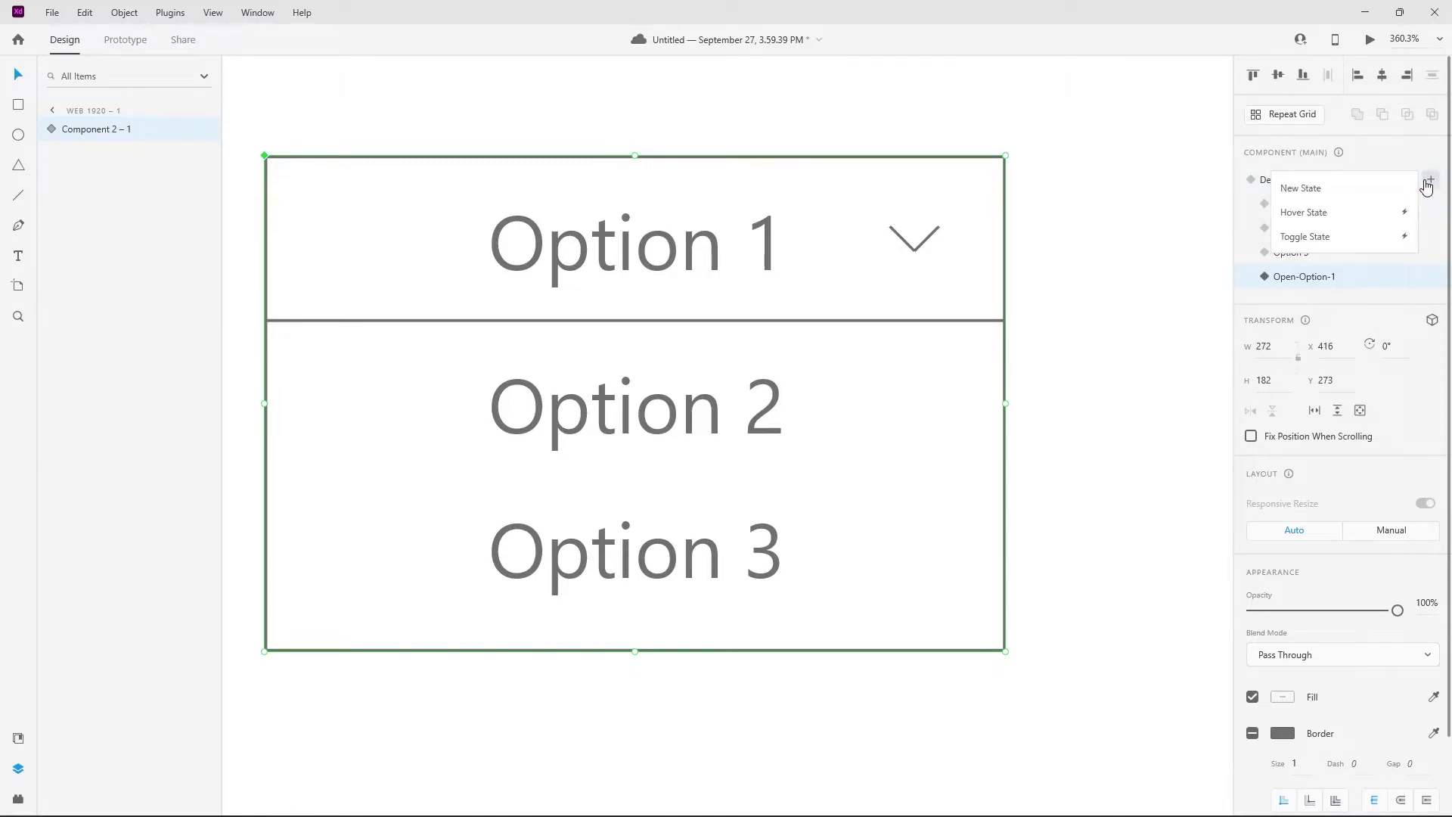
click(1384, 188)
text(op)
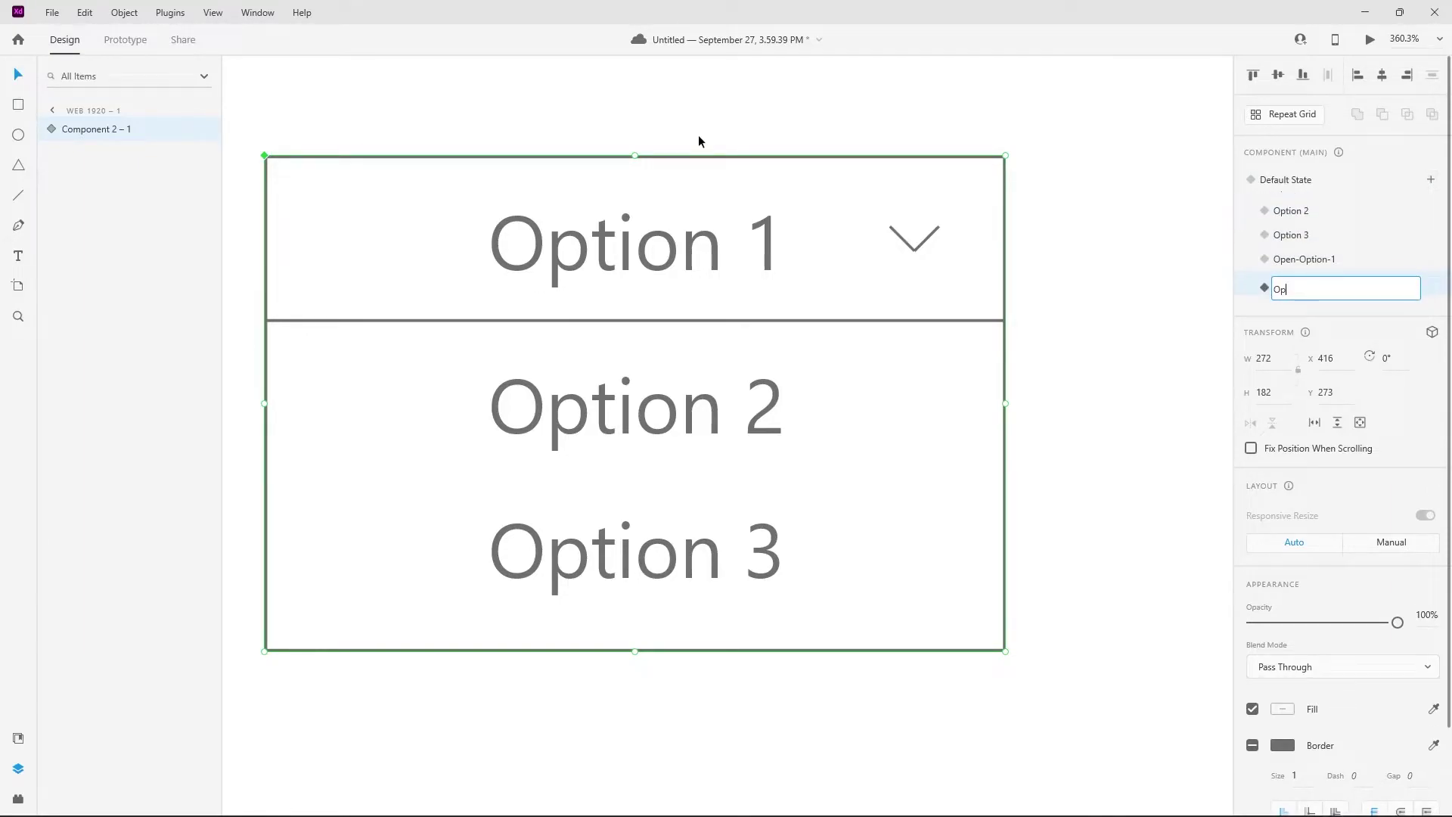
text(en-Option-2)
key(Return)
click(1430, 180)
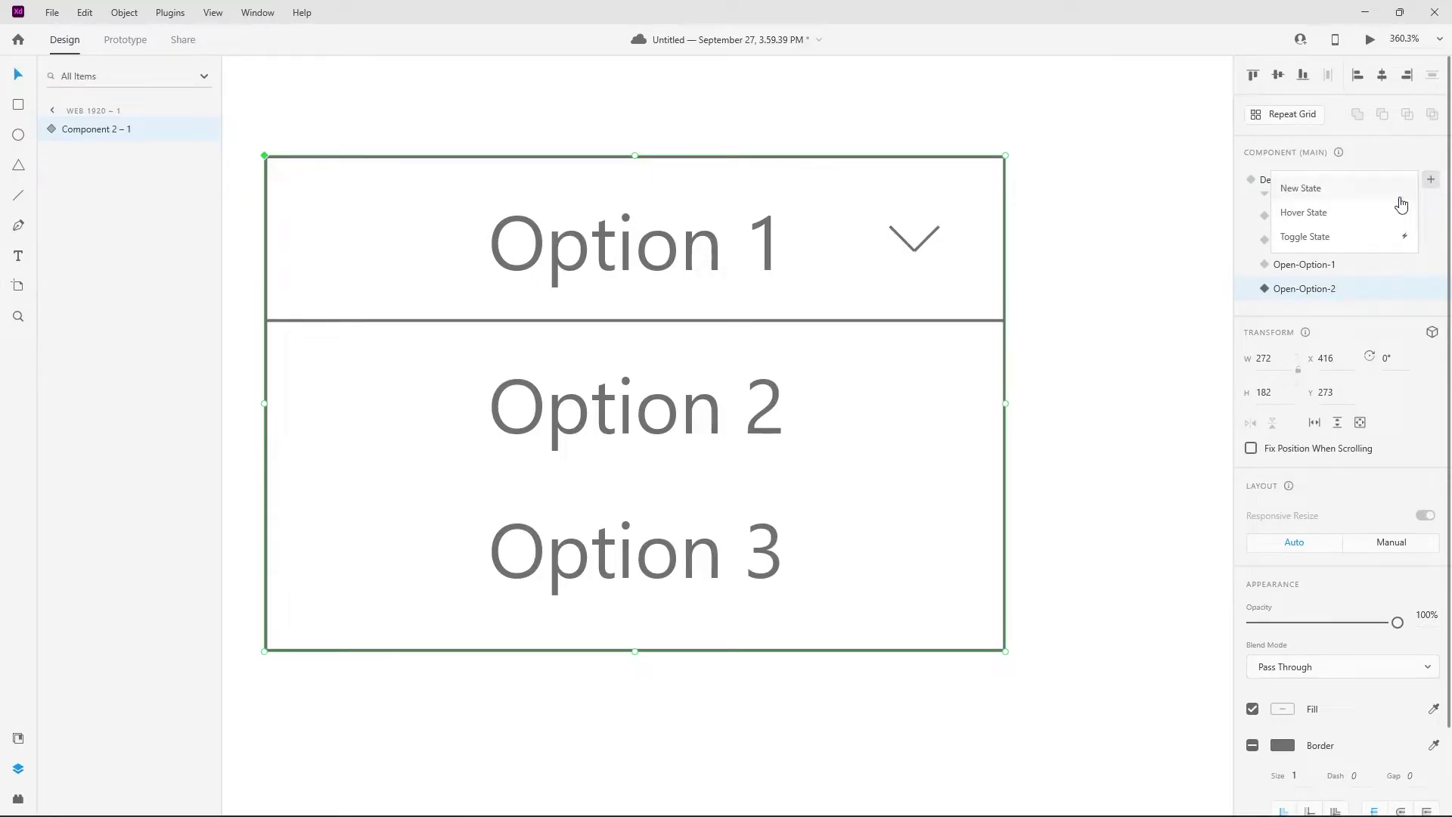
click(1350, 187)
text(Open-Option-3)
key(Return)
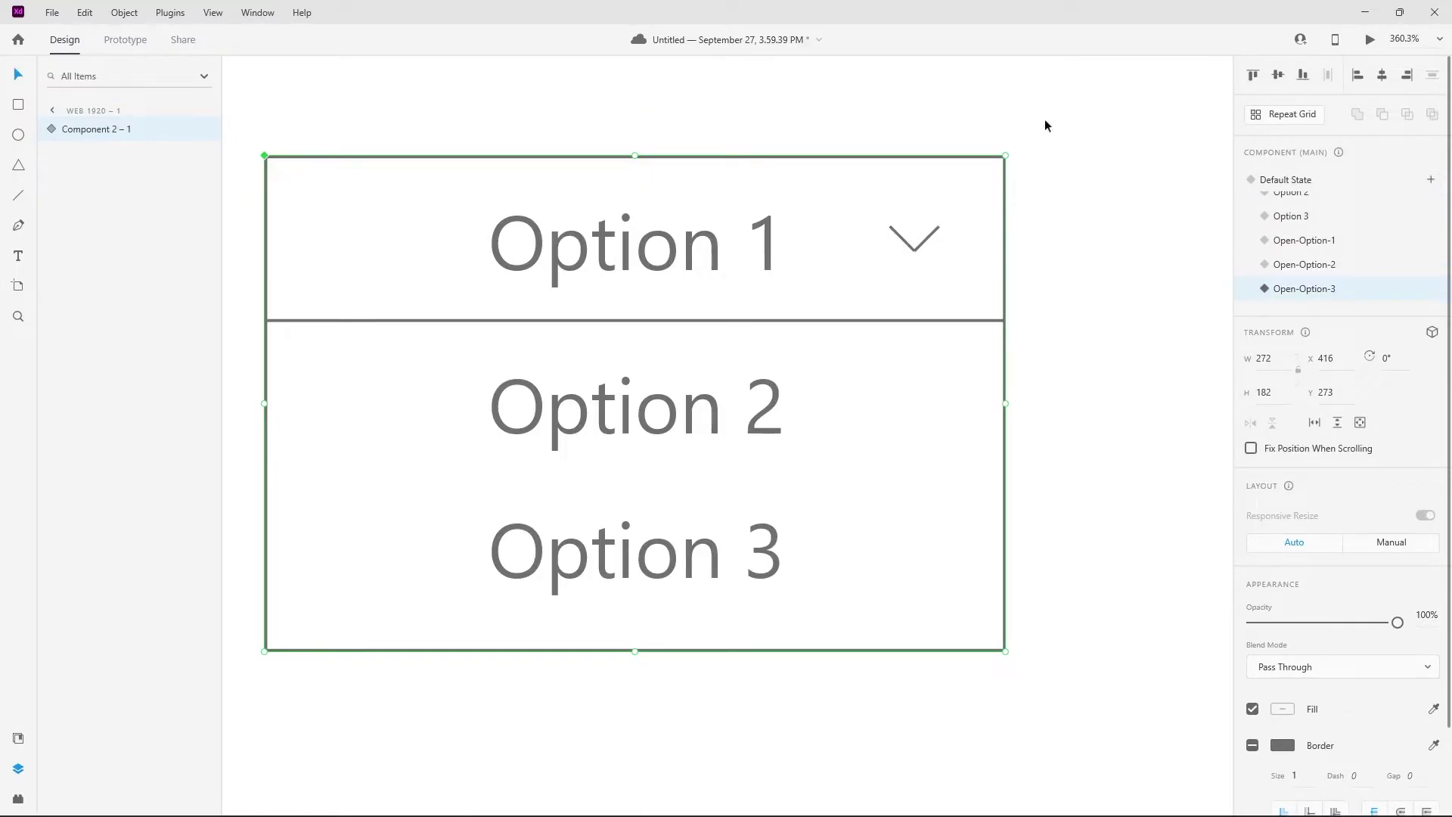
click(1317, 238)
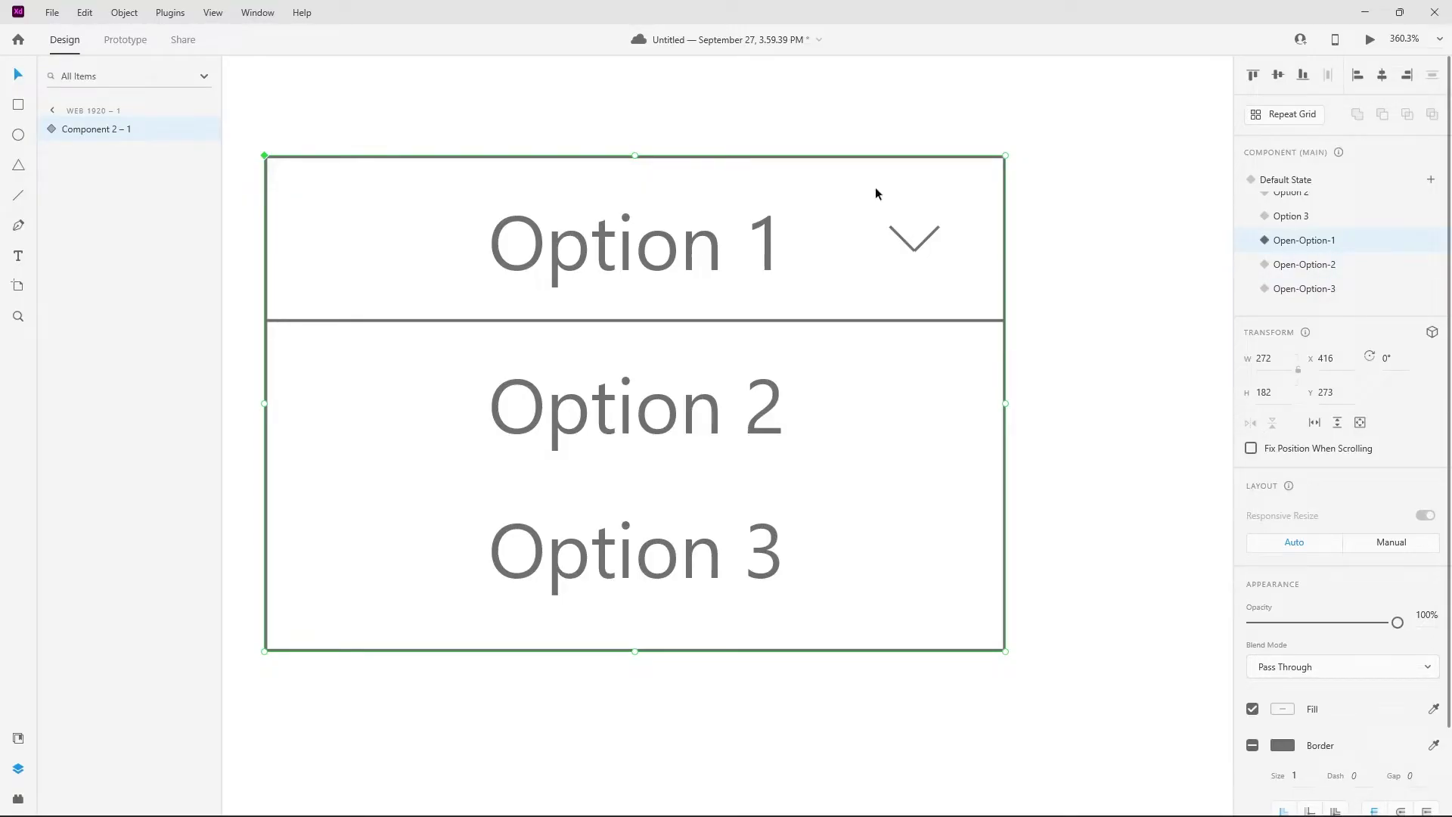
Step: In Open-Option-2, change the header to Option 2 and the first list label to Option 1
click(1353, 269)
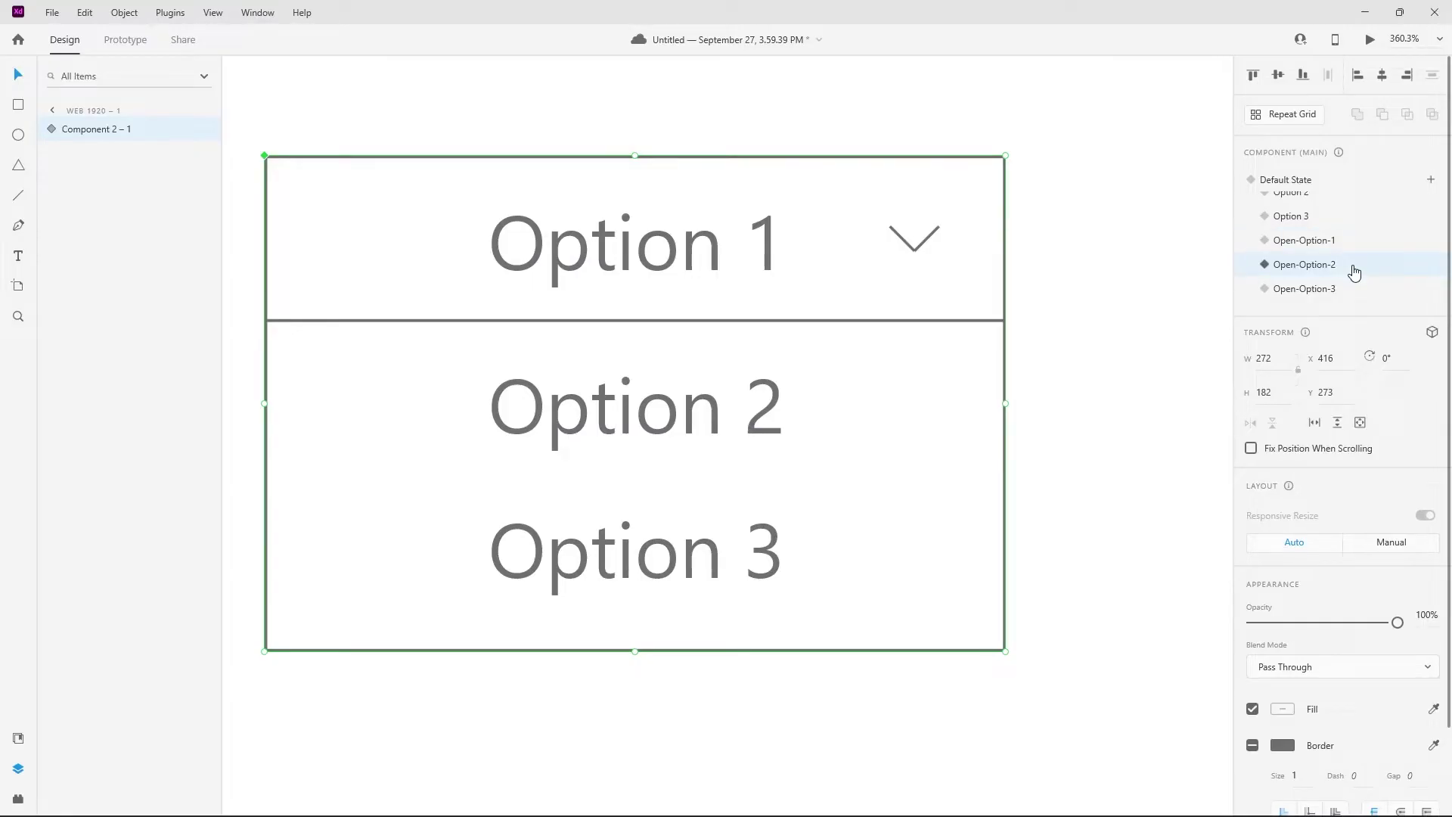
double_click(771, 236)
double_click(771, 236)
key(BackSpace)
text(2)
double_click(756, 412)
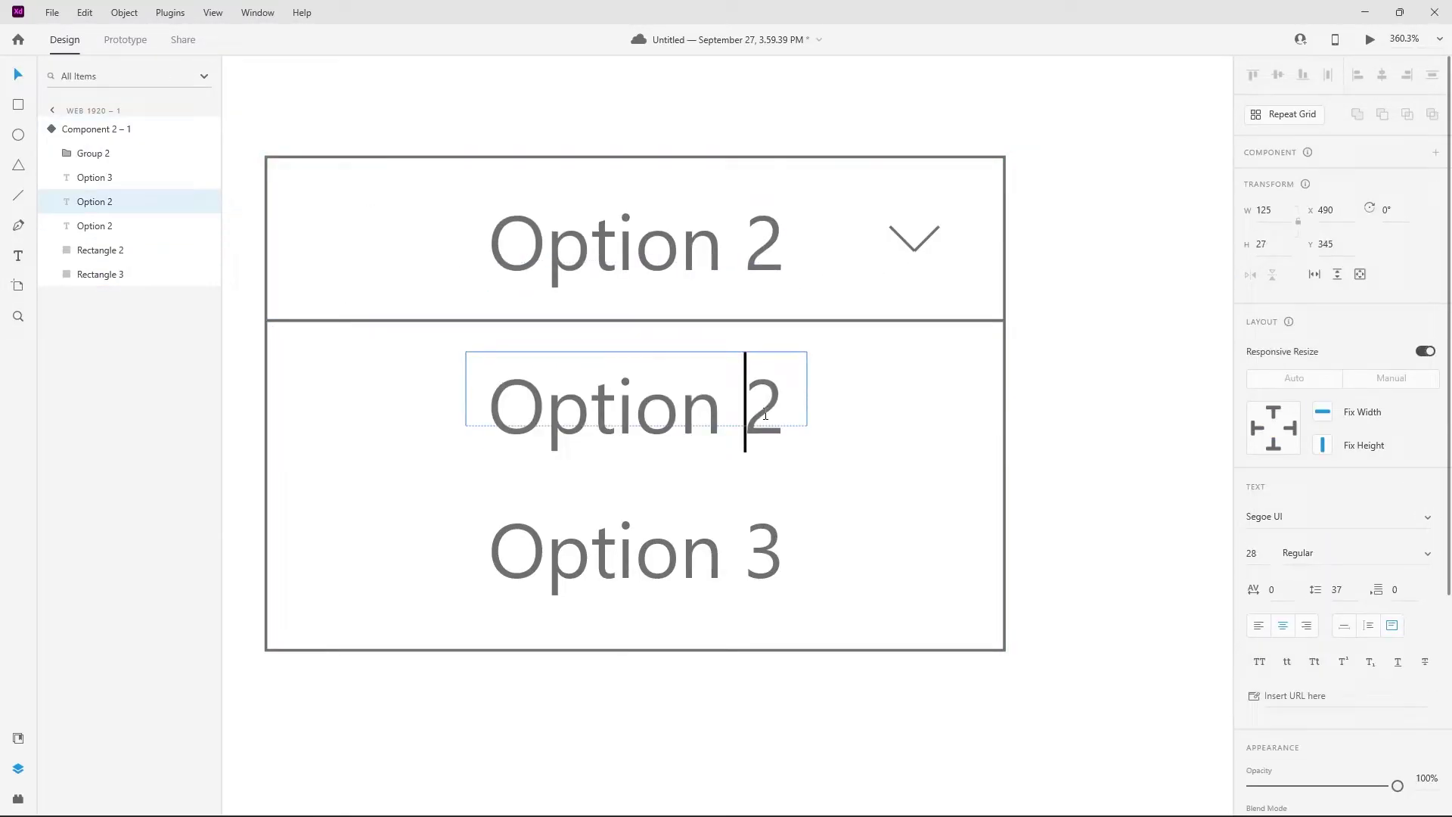
key(End)
key(BackSpace)
text(1)
double_click(641, 542)
key(End)
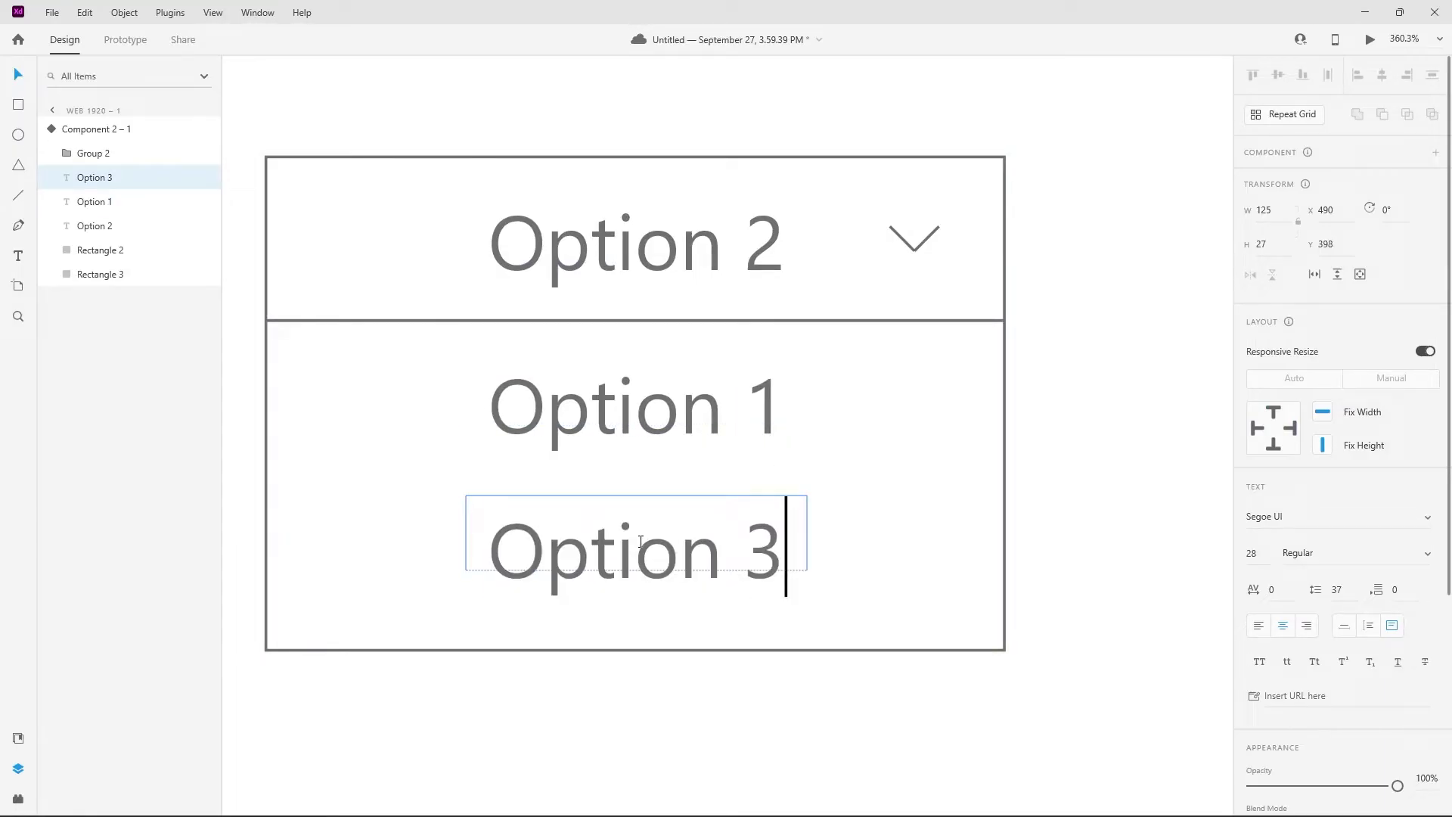
key(Escape)
key(Escape)
Step: In Open-Option-3, change the header to Option 3 and the bottom list label to Option 1
click(1333, 292)
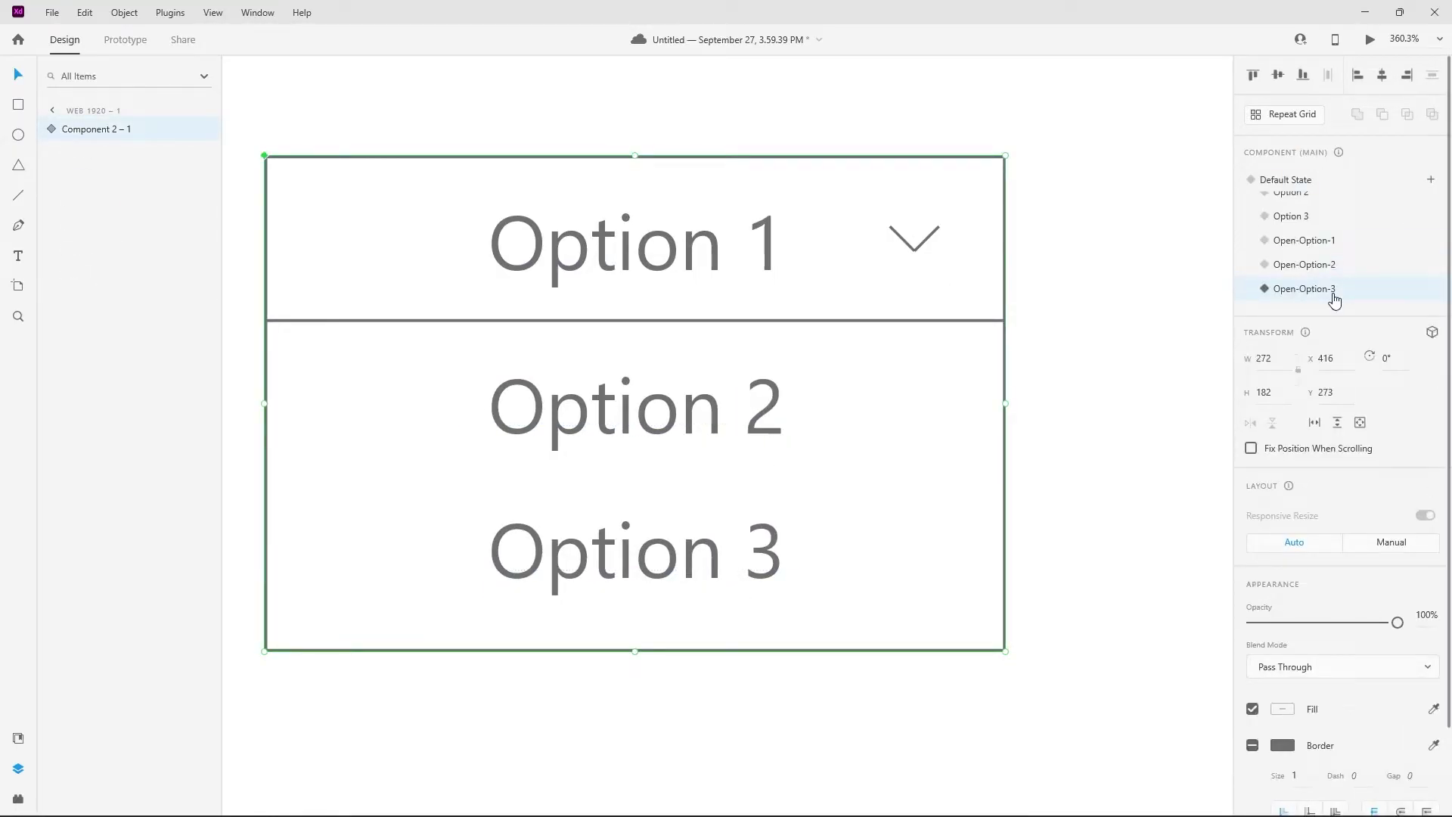
double_click(769, 225)
key(Return)
key(BackSpace)
text(3)
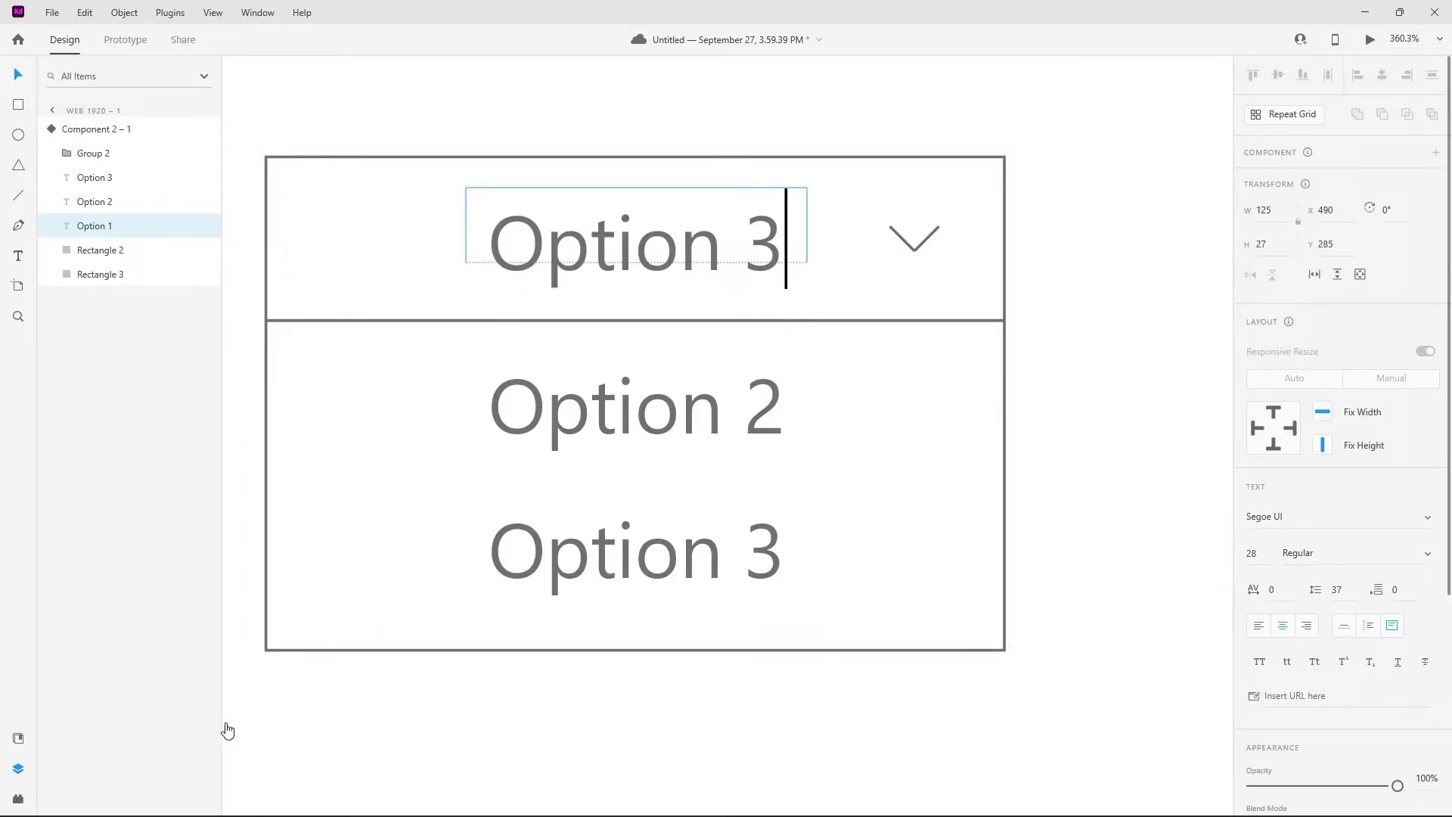
double_click(749, 543)
key(BackSpace)
text(1)
key(Escape)
key(Escape)
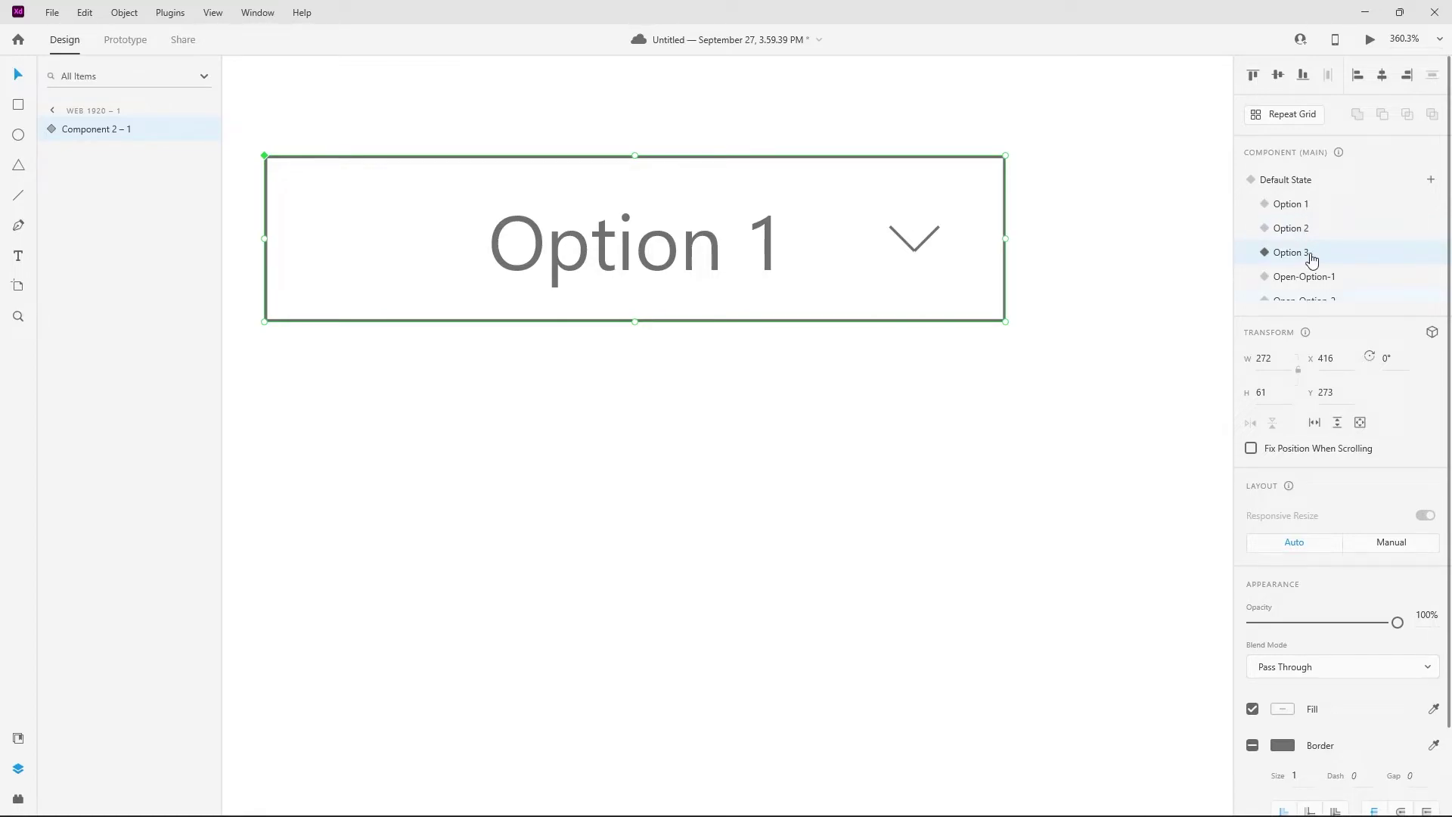
Step: Change the Option 3 state's label to read Option 3
double_click(785, 254)
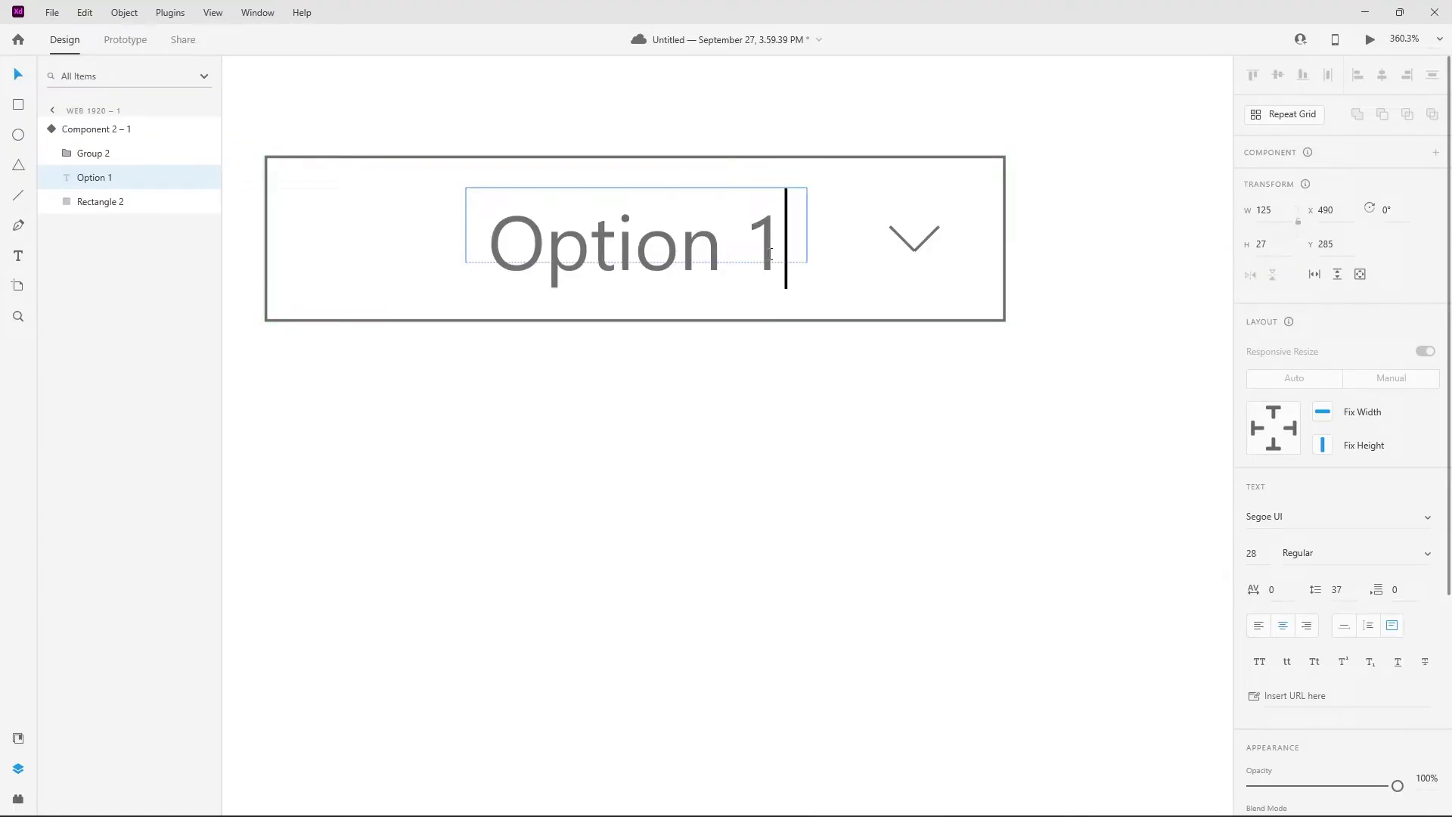
key(BackSpace)
text(3)
key(Escape)
click(817, 289)
click(1040, 279)
Step: Change the Option 2 state's label to read Option 2
click(933, 252)
click(1290, 227)
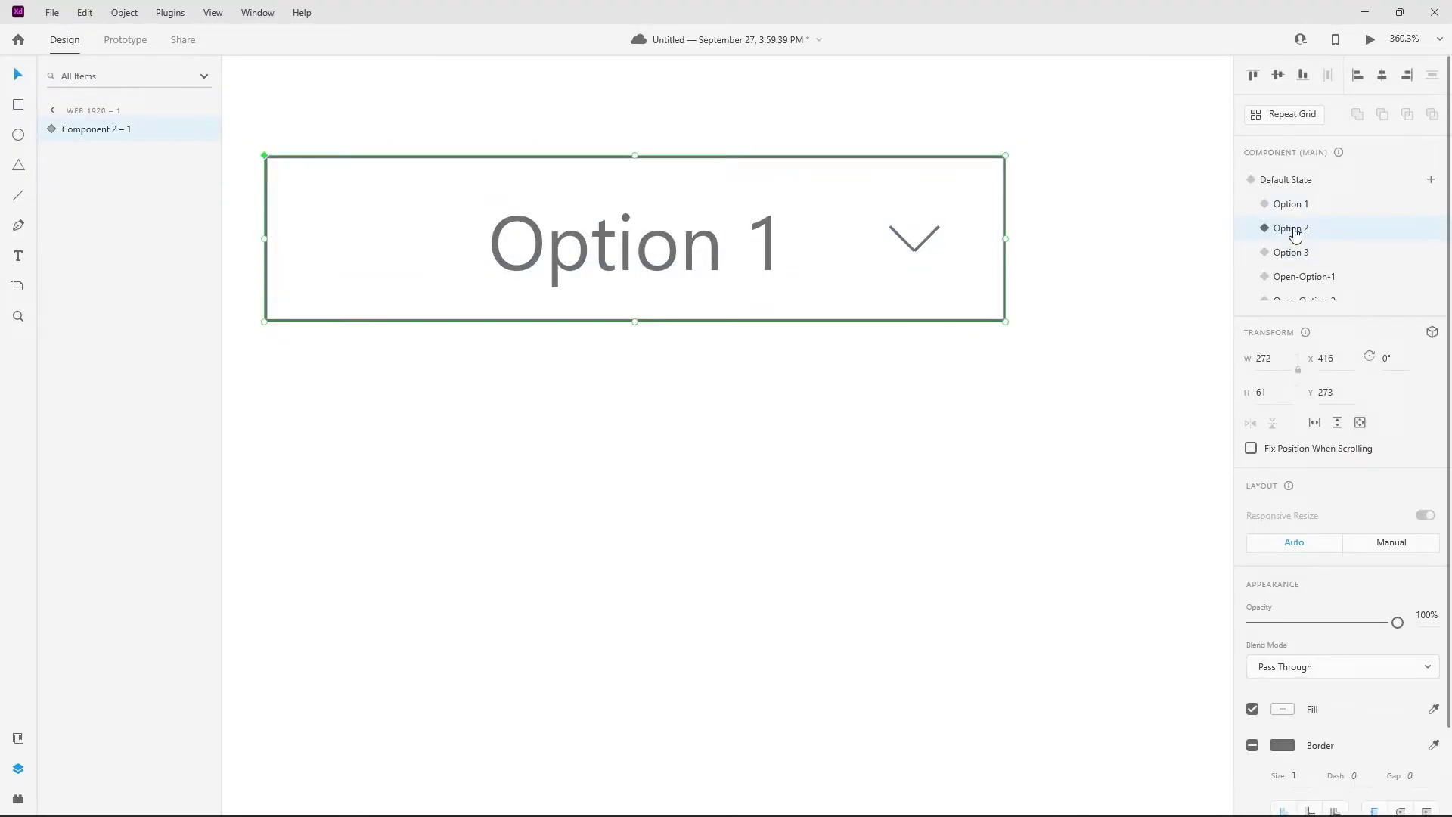
double_click(779, 241)
key(BackSpace)
text(2)
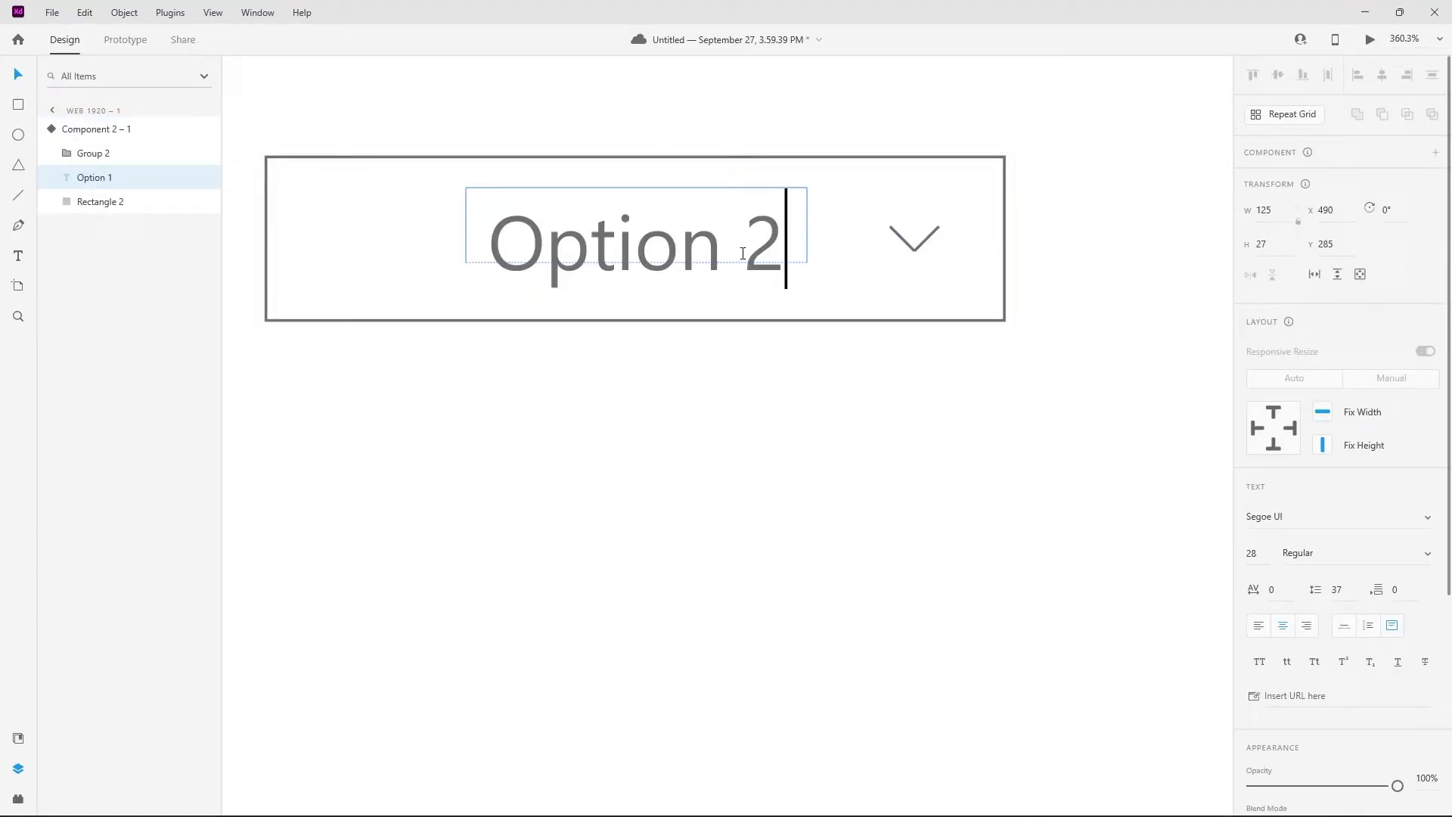
key(Escape)
key(Escape)
Step: Review the Option 1, Option 3, Open-Option-2 and Open-Option-3 states
click(1313, 203)
click(1316, 250)
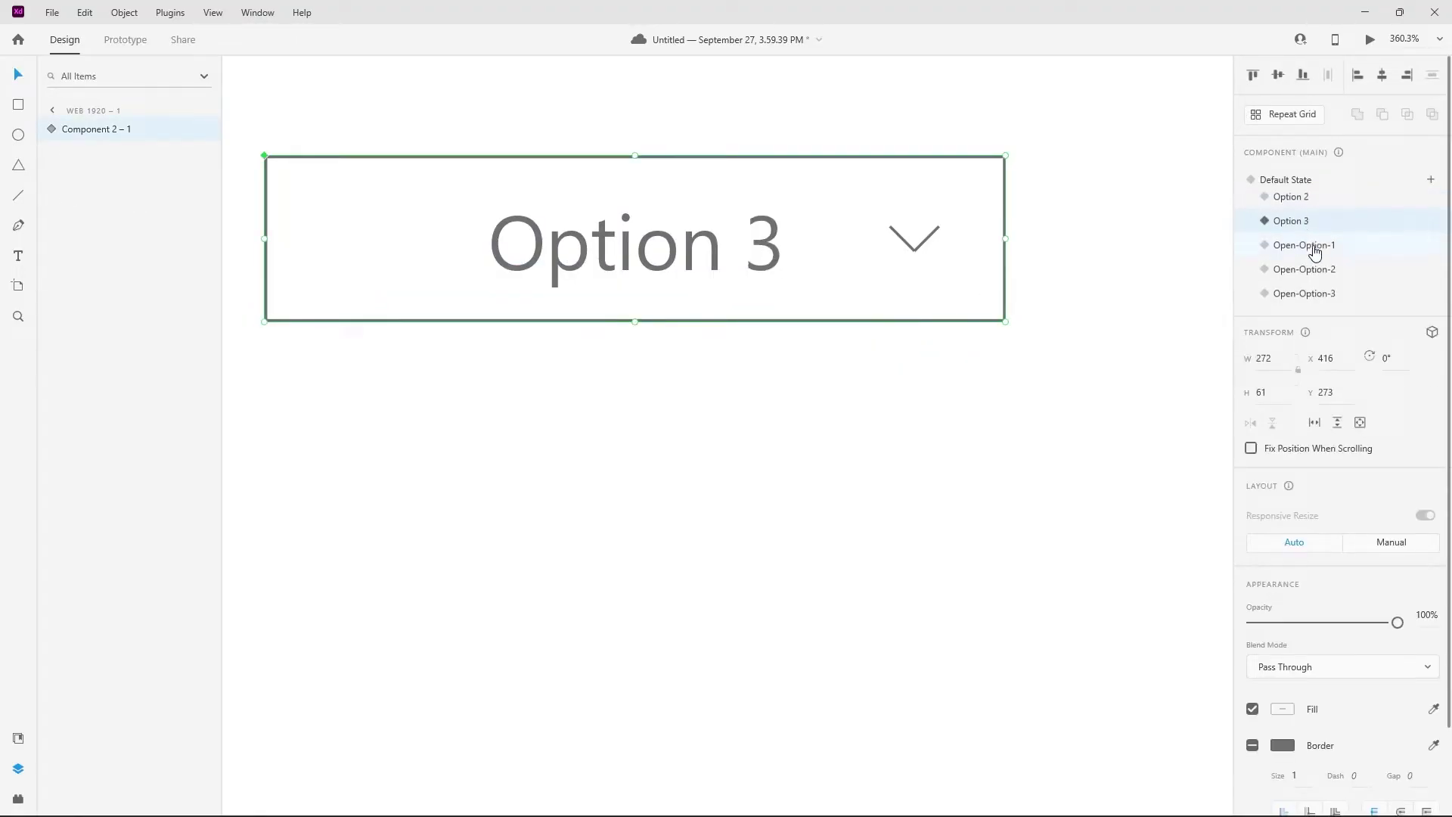
click(1327, 266)
click(1327, 284)
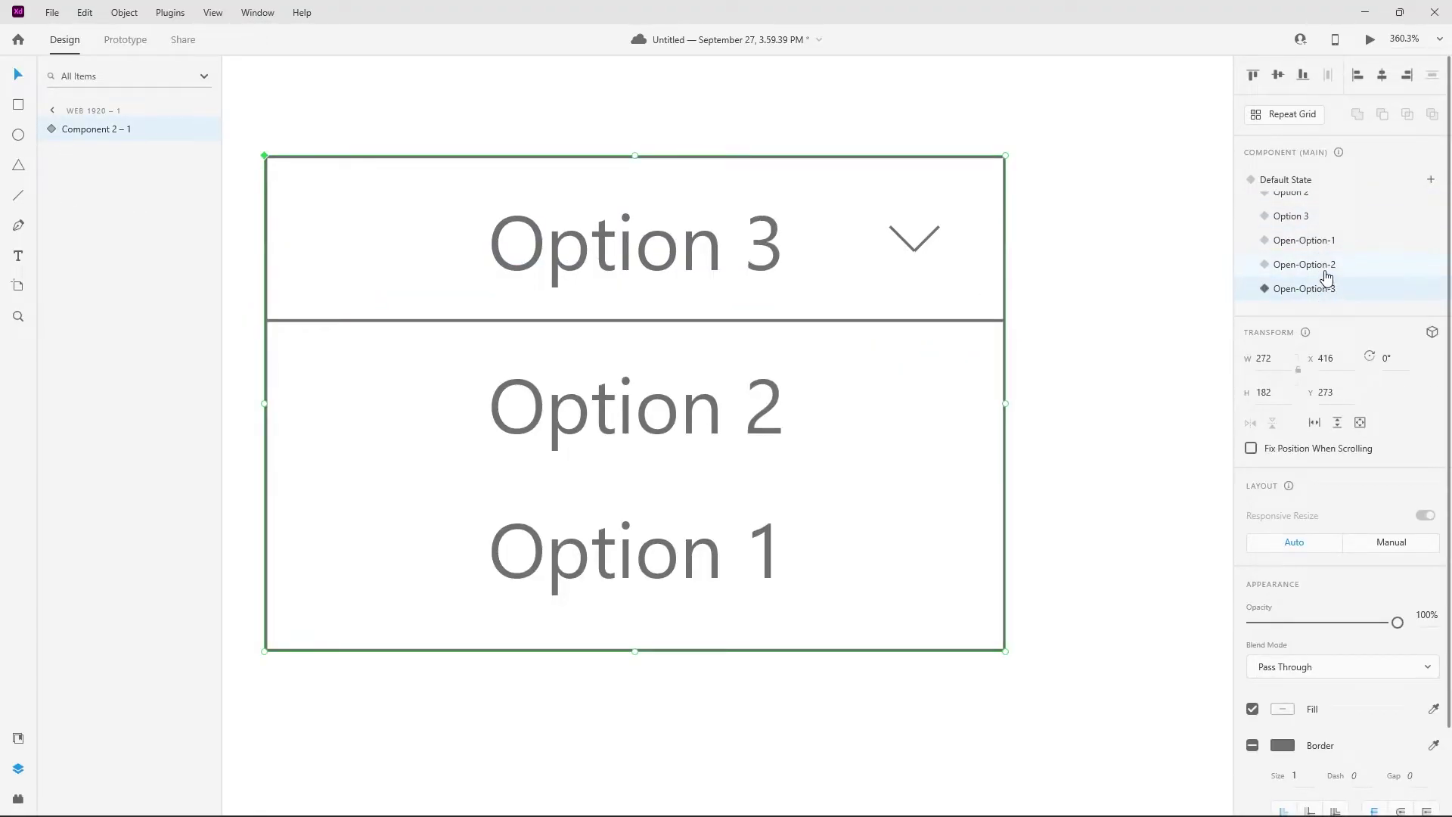
scroll(1327, 277, up, 1)
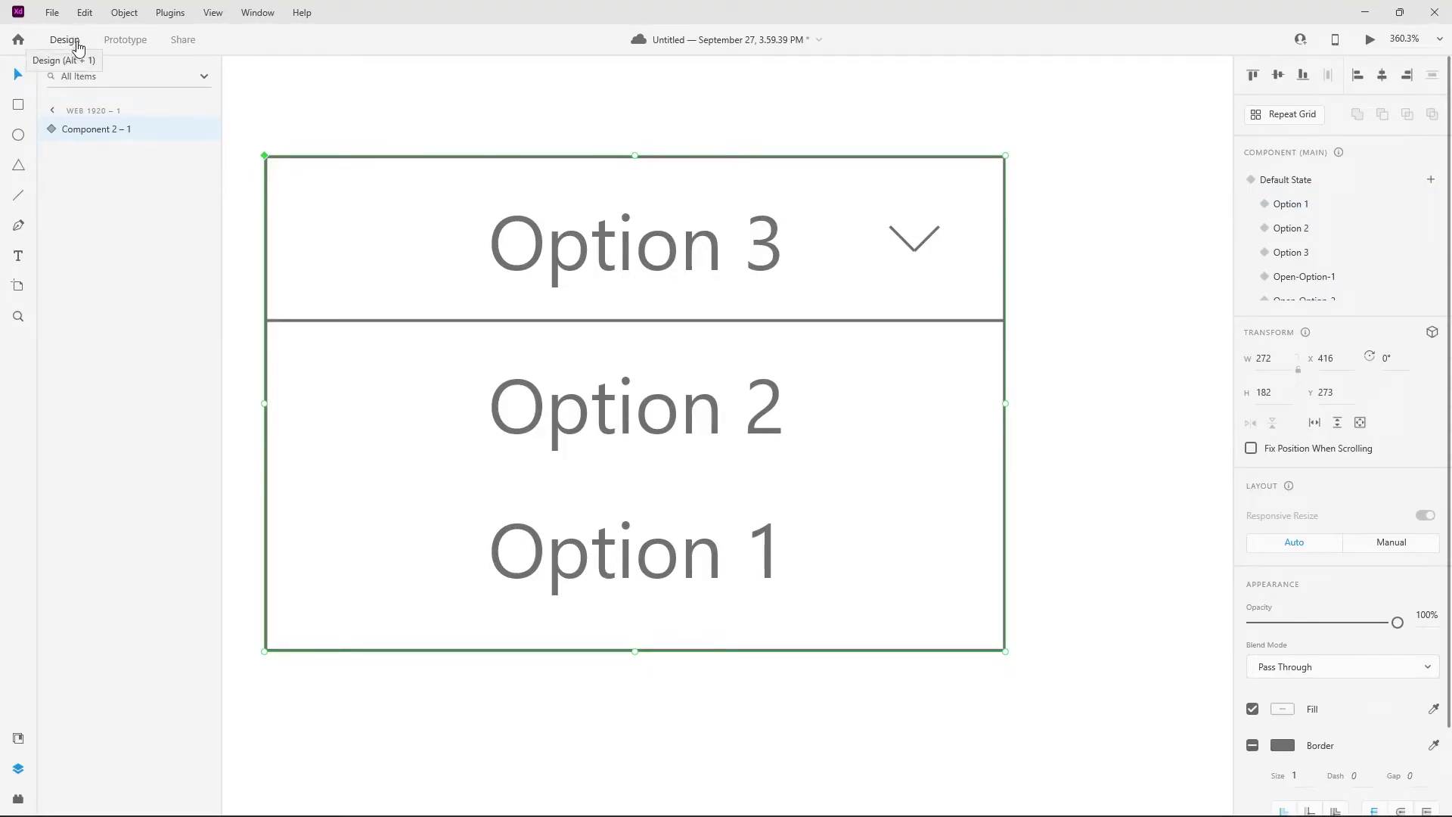
Step: In Prototype mode, give Default State a Tap interaction with destination Open-Option-1
click(121, 44)
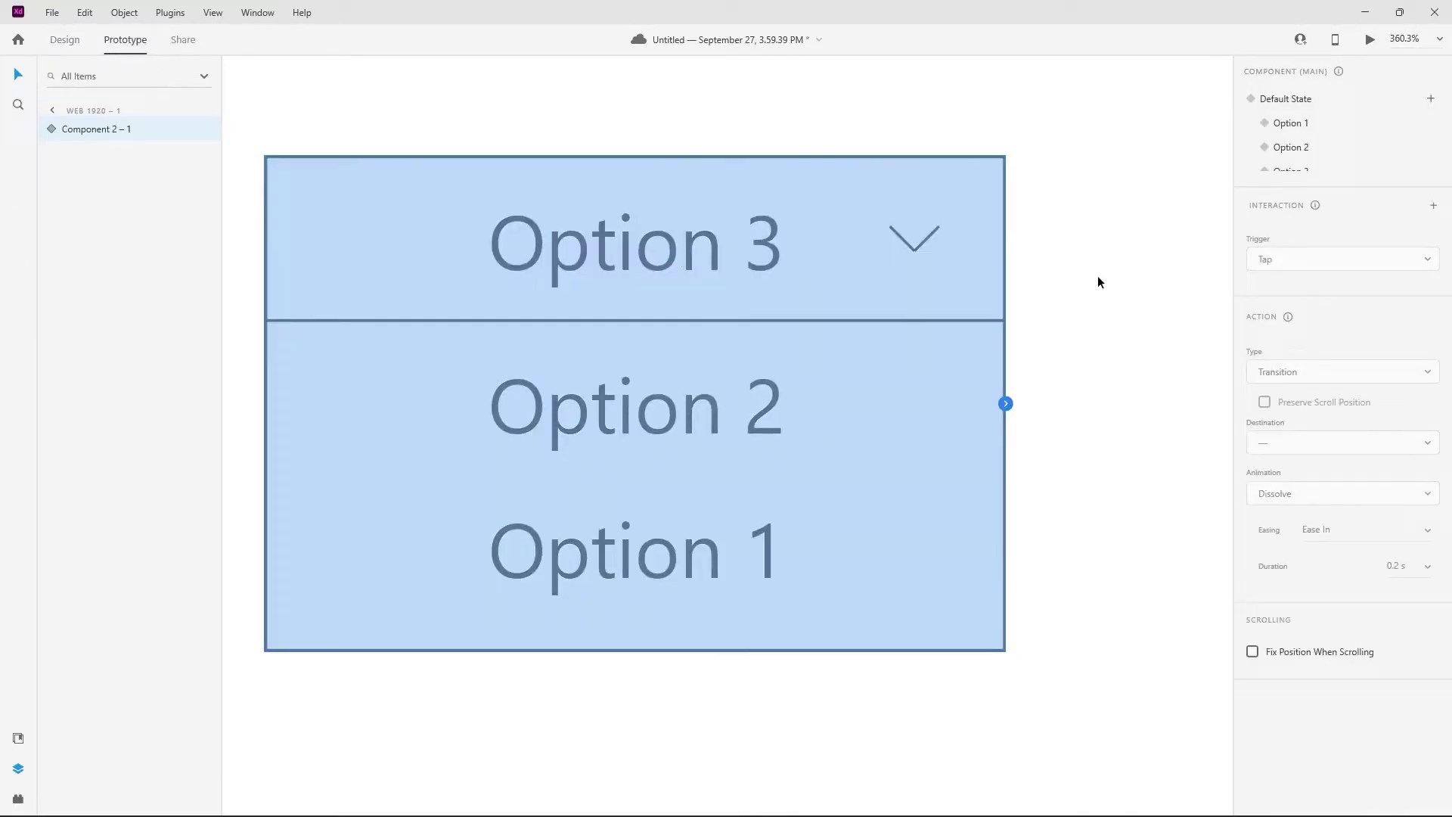
click(1325, 101)
scroll(1318, 106, down, 2)
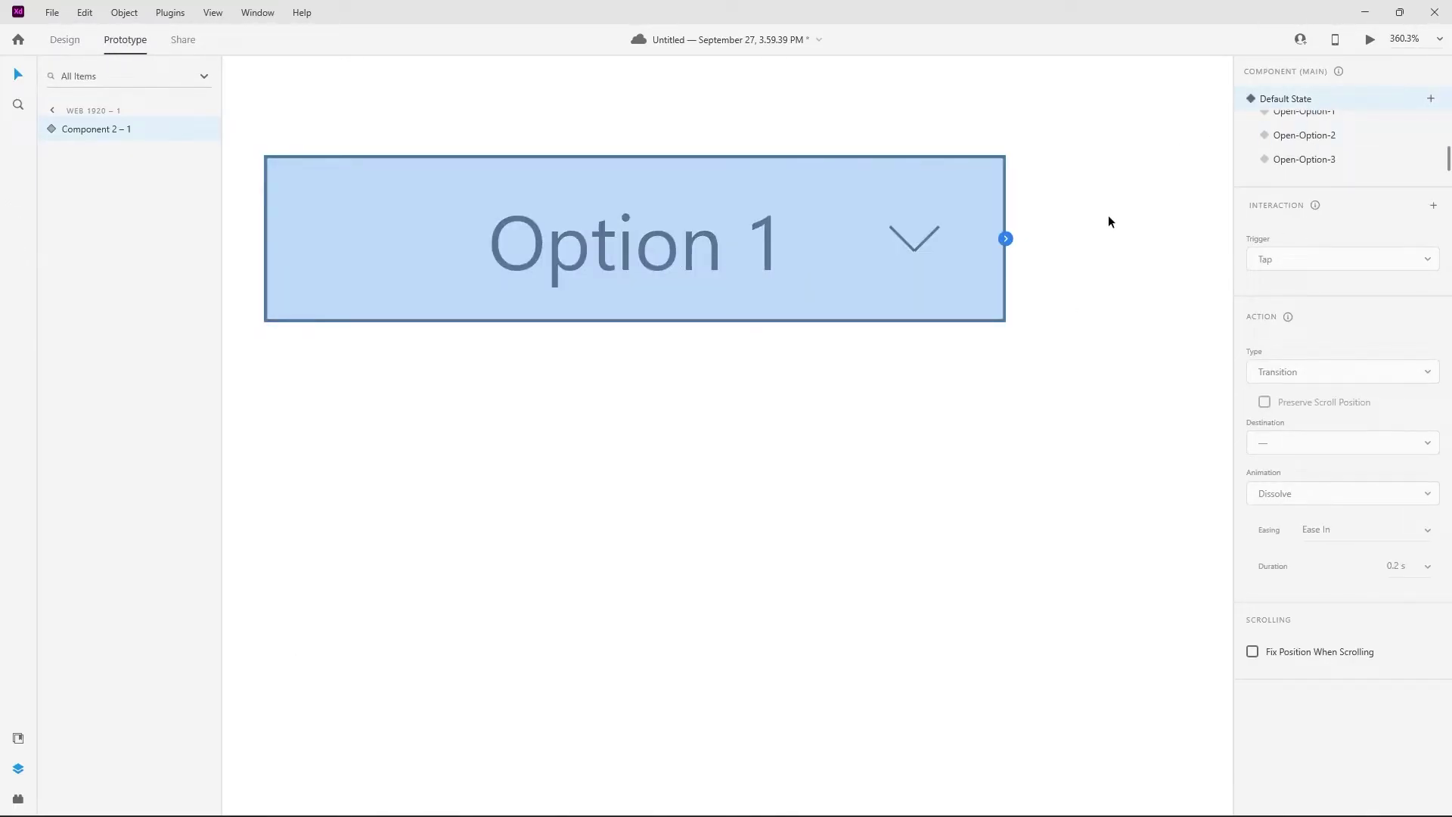
click(1053, 356)
click(918, 289)
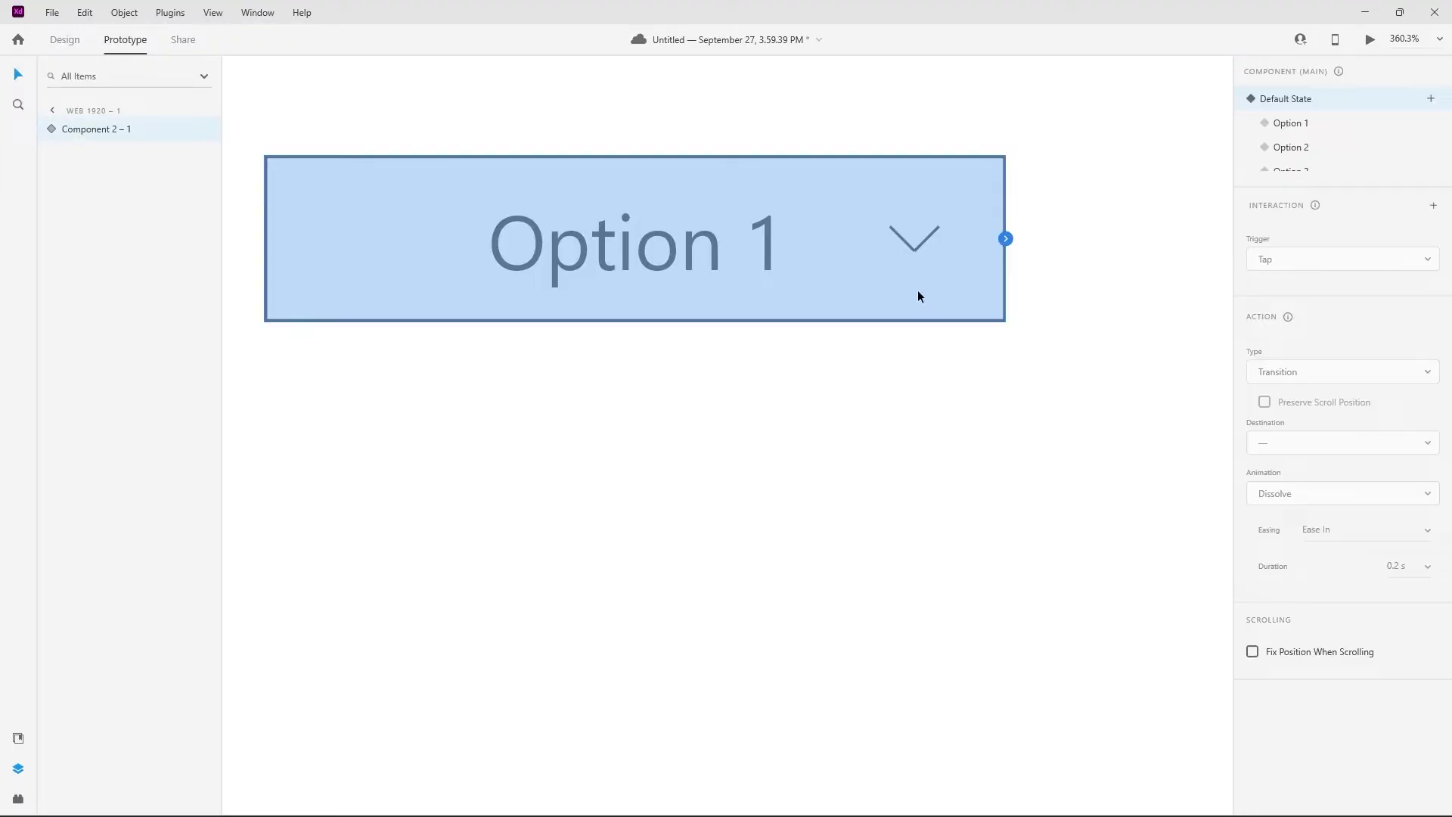
click(1006, 240)
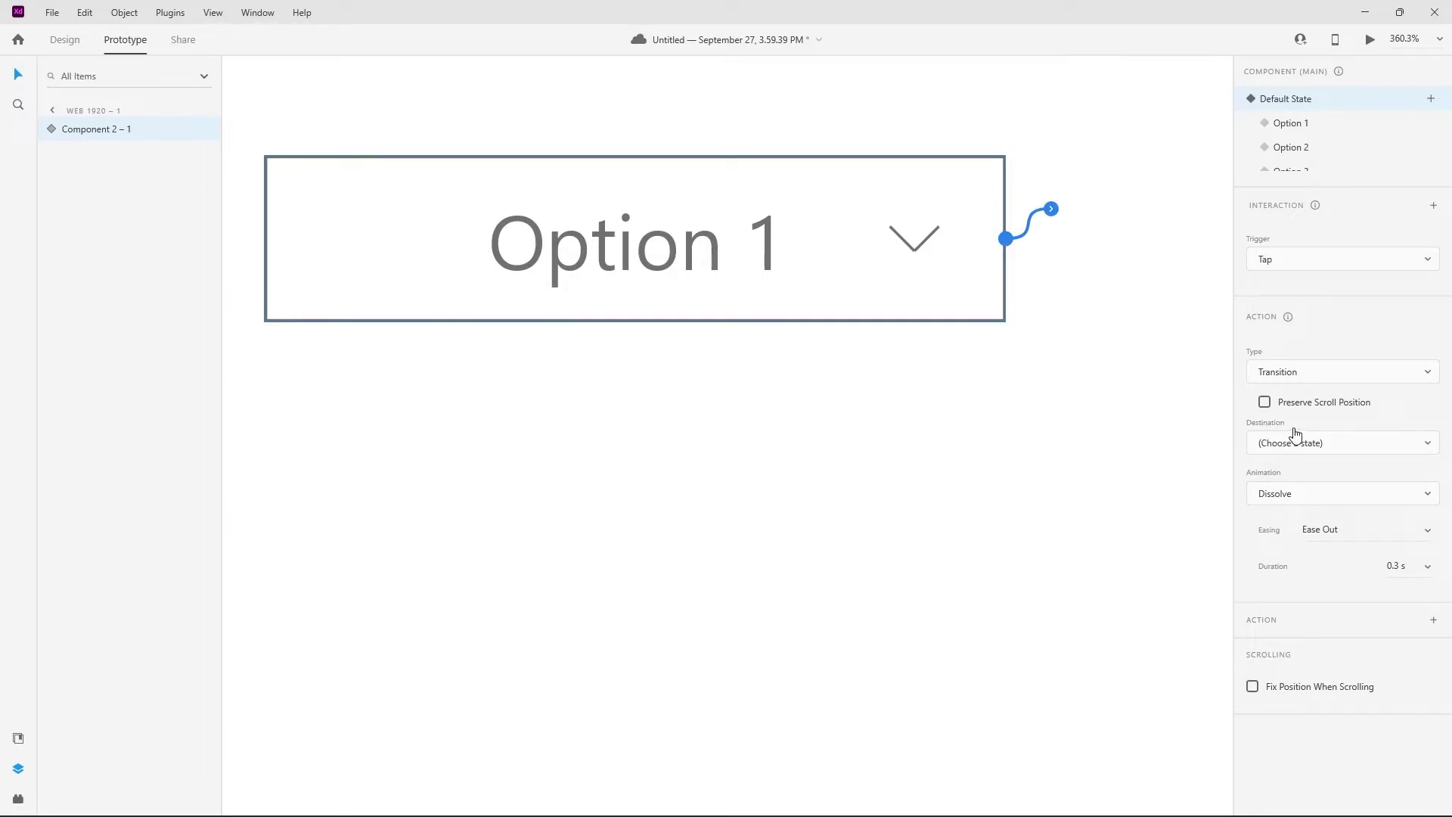
click(1354, 446)
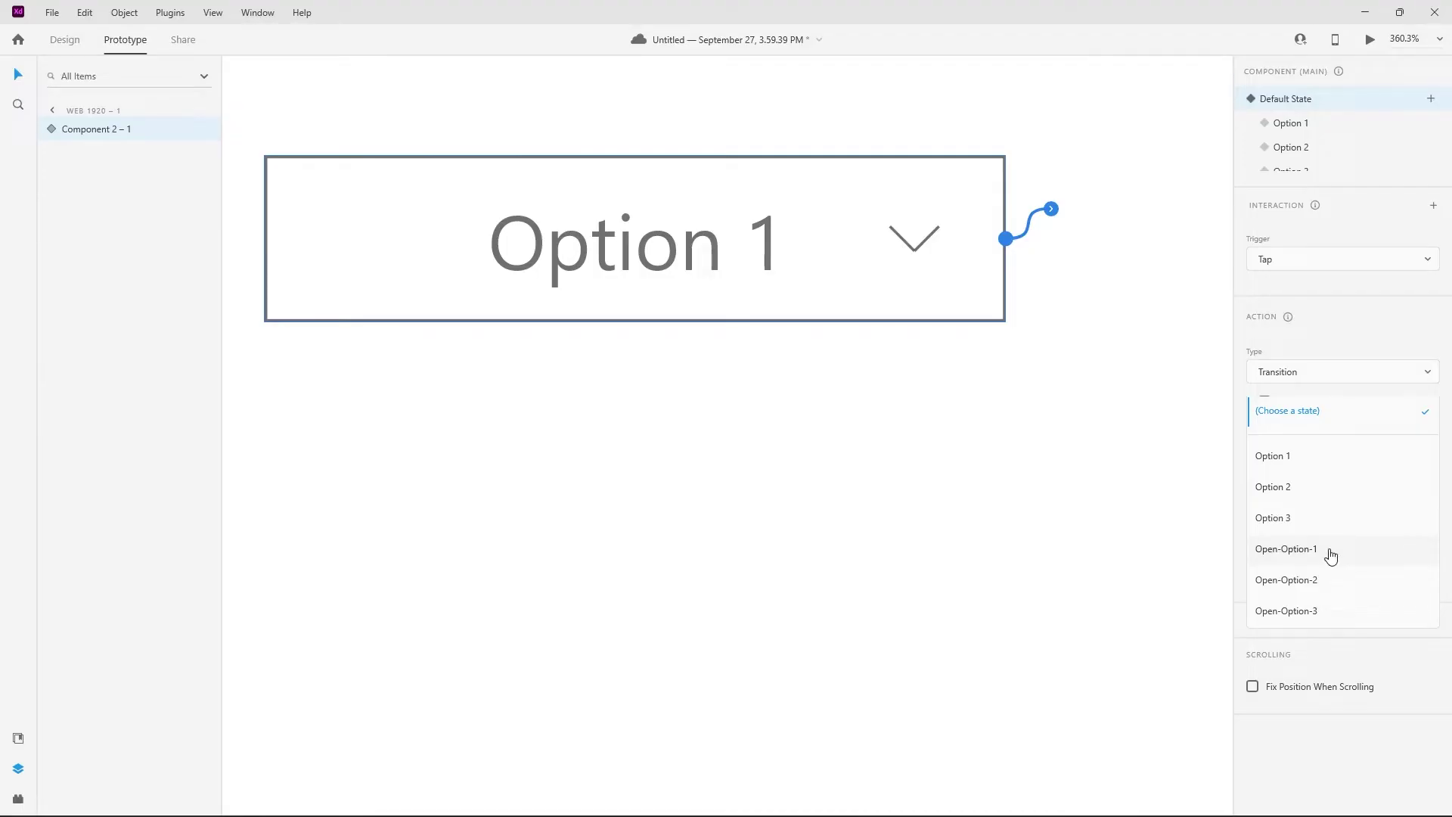
click(1340, 558)
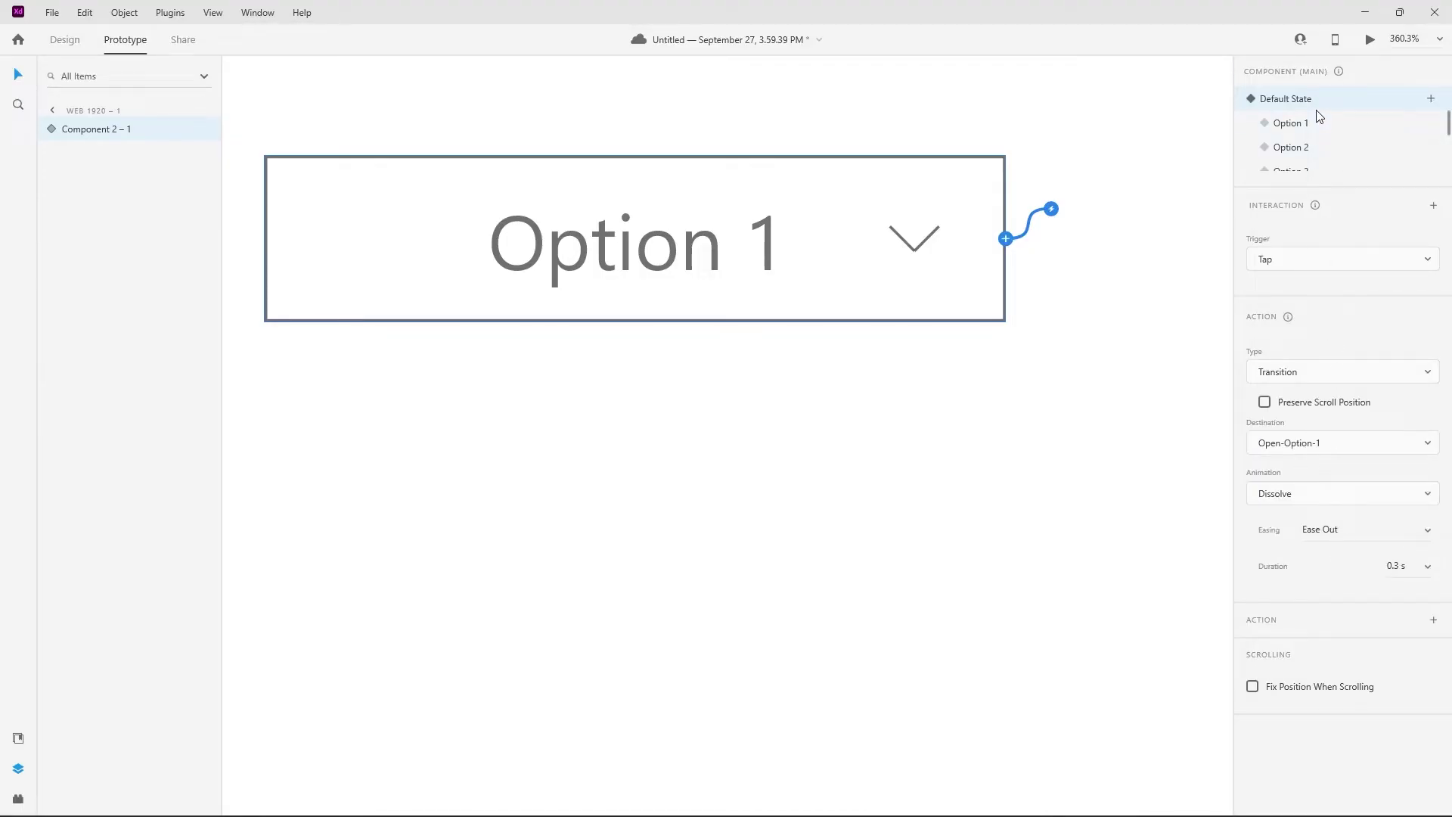
scroll(1322, 144, down, 2)
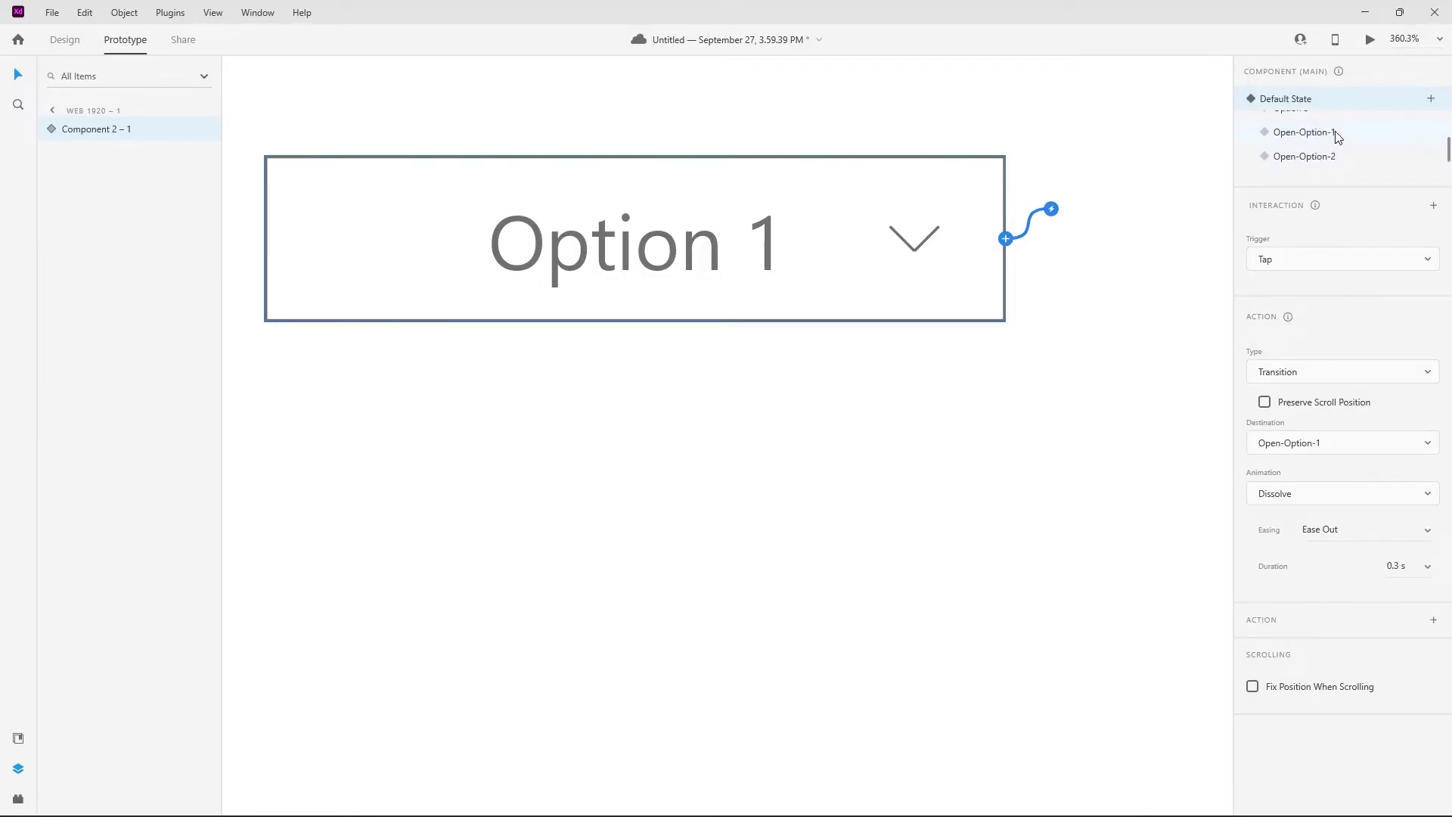
click(1338, 137)
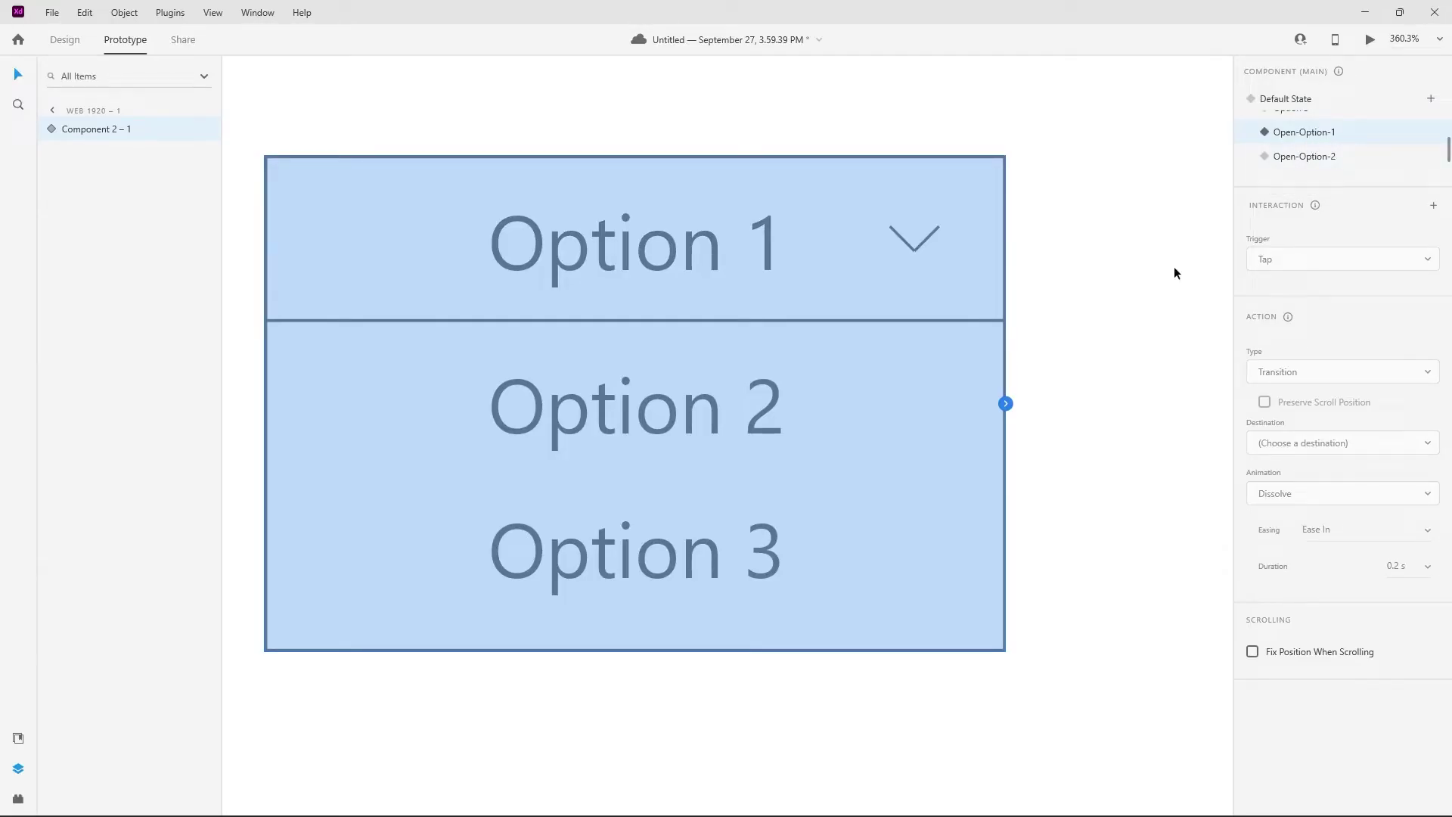
Step: In the open list, link the Option 2 text with a Tap to the Option 2 state
click(1103, 279)
click(837, 274)
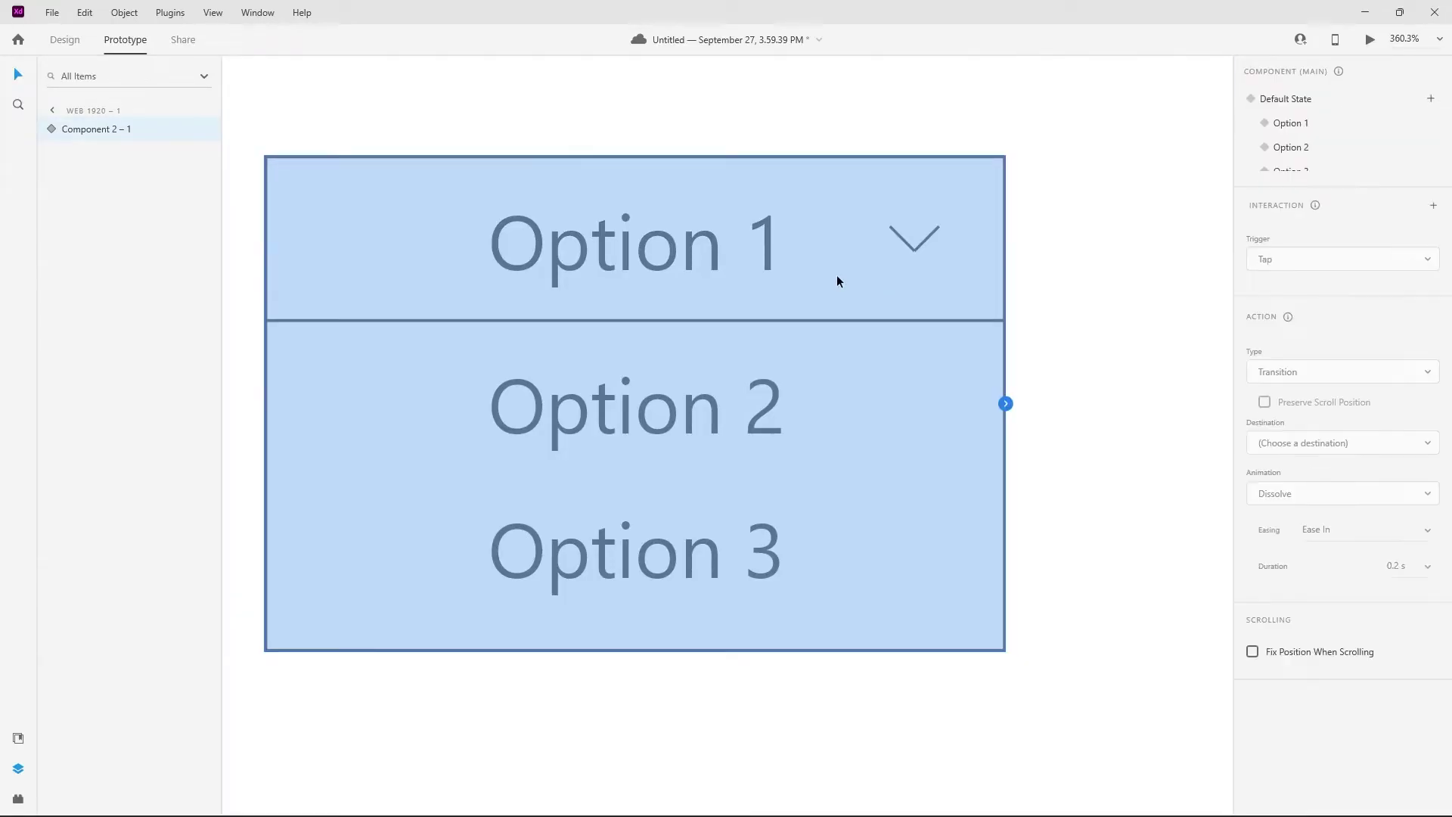
double_click(697, 410)
click(699, 569)
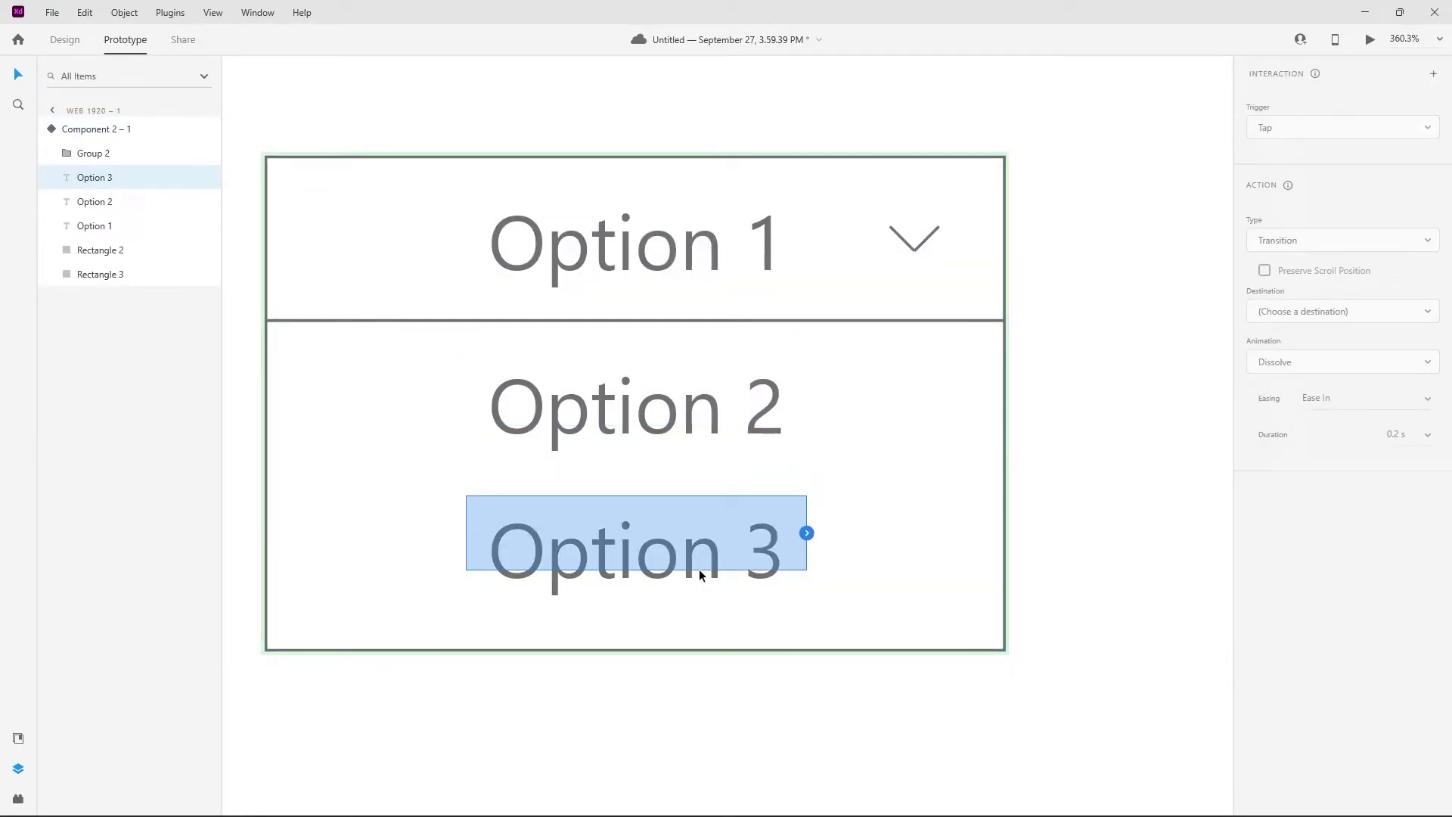
click(787, 412)
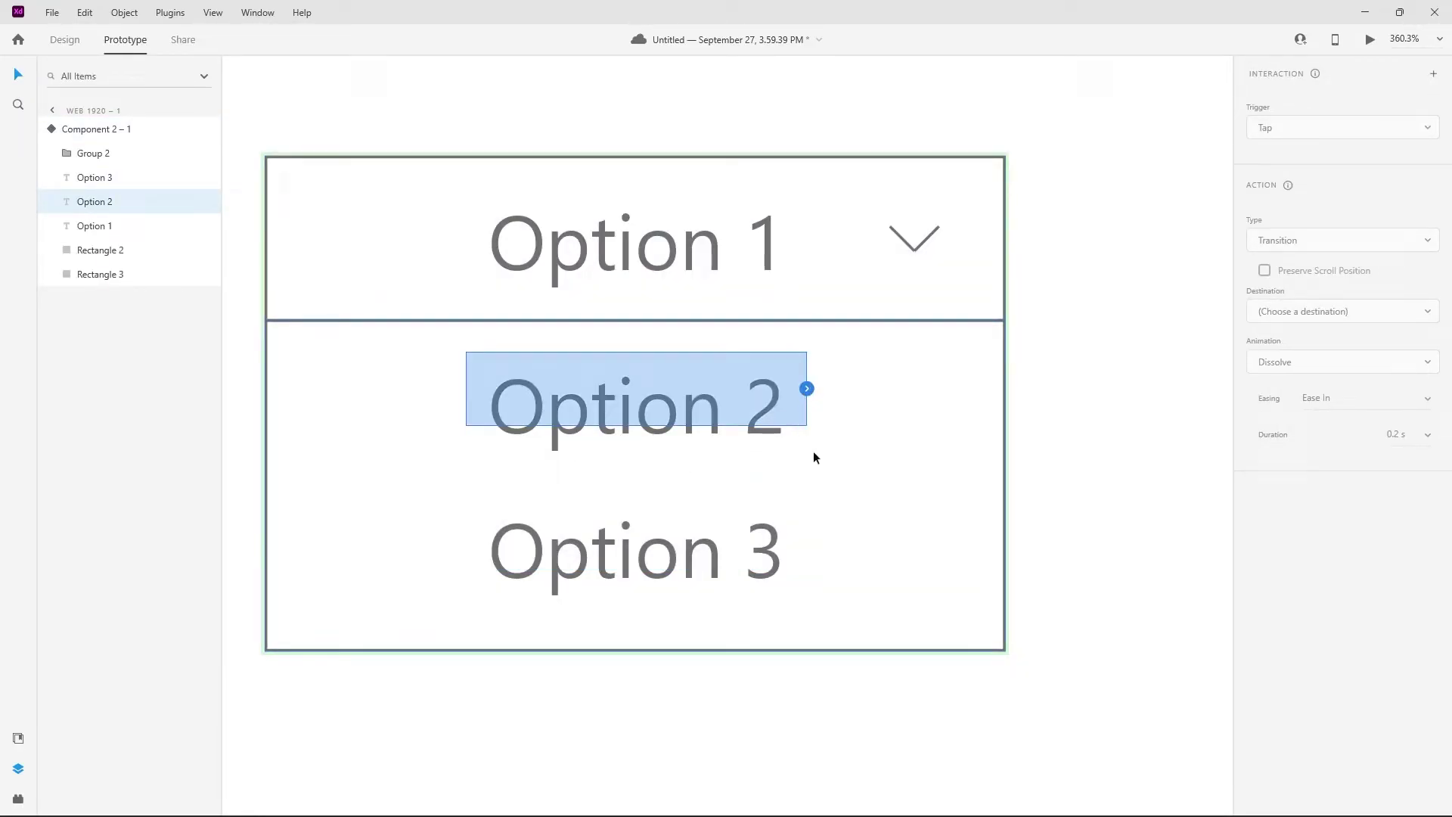
click(807, 388)
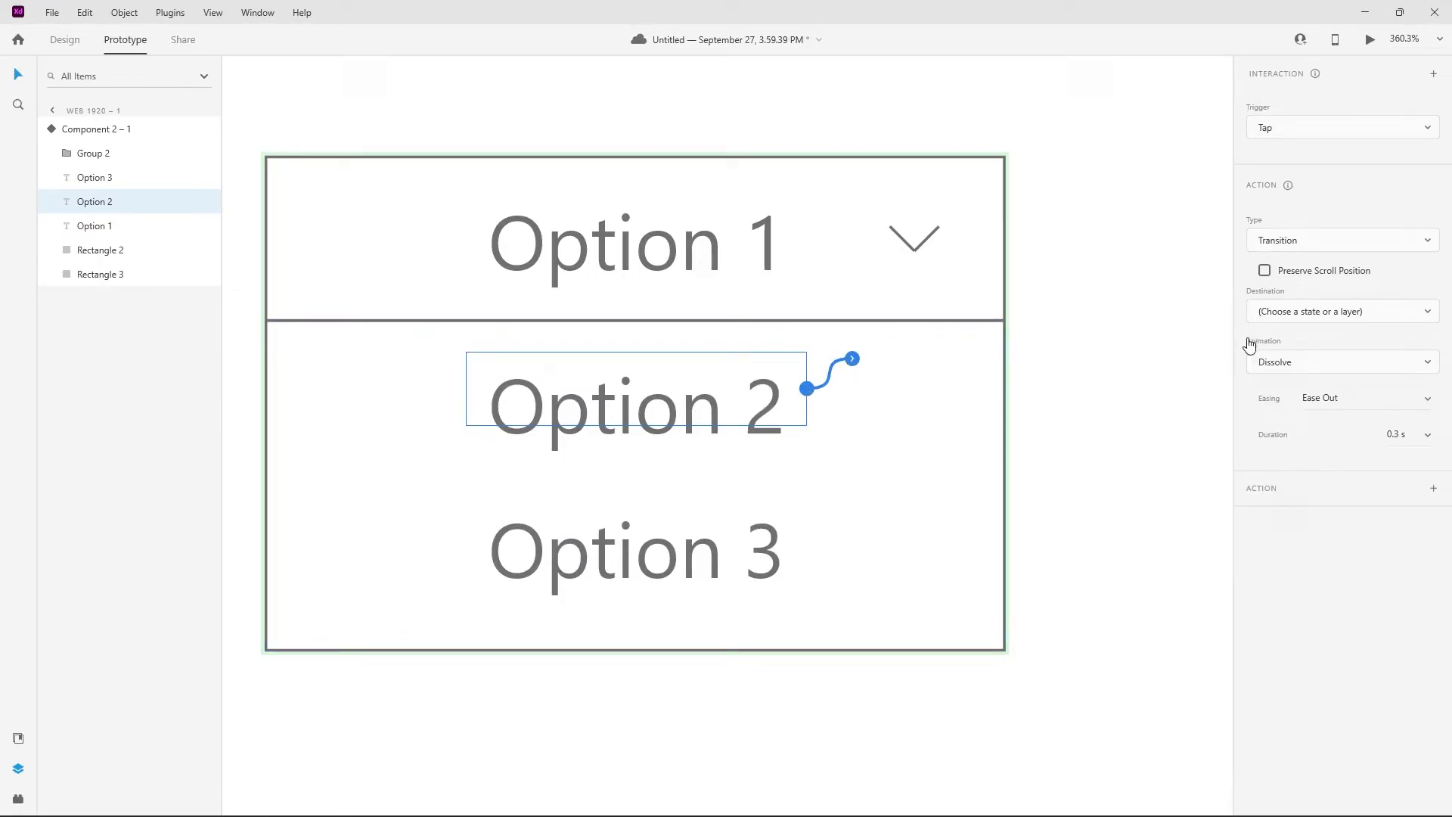
click(1297, 311)
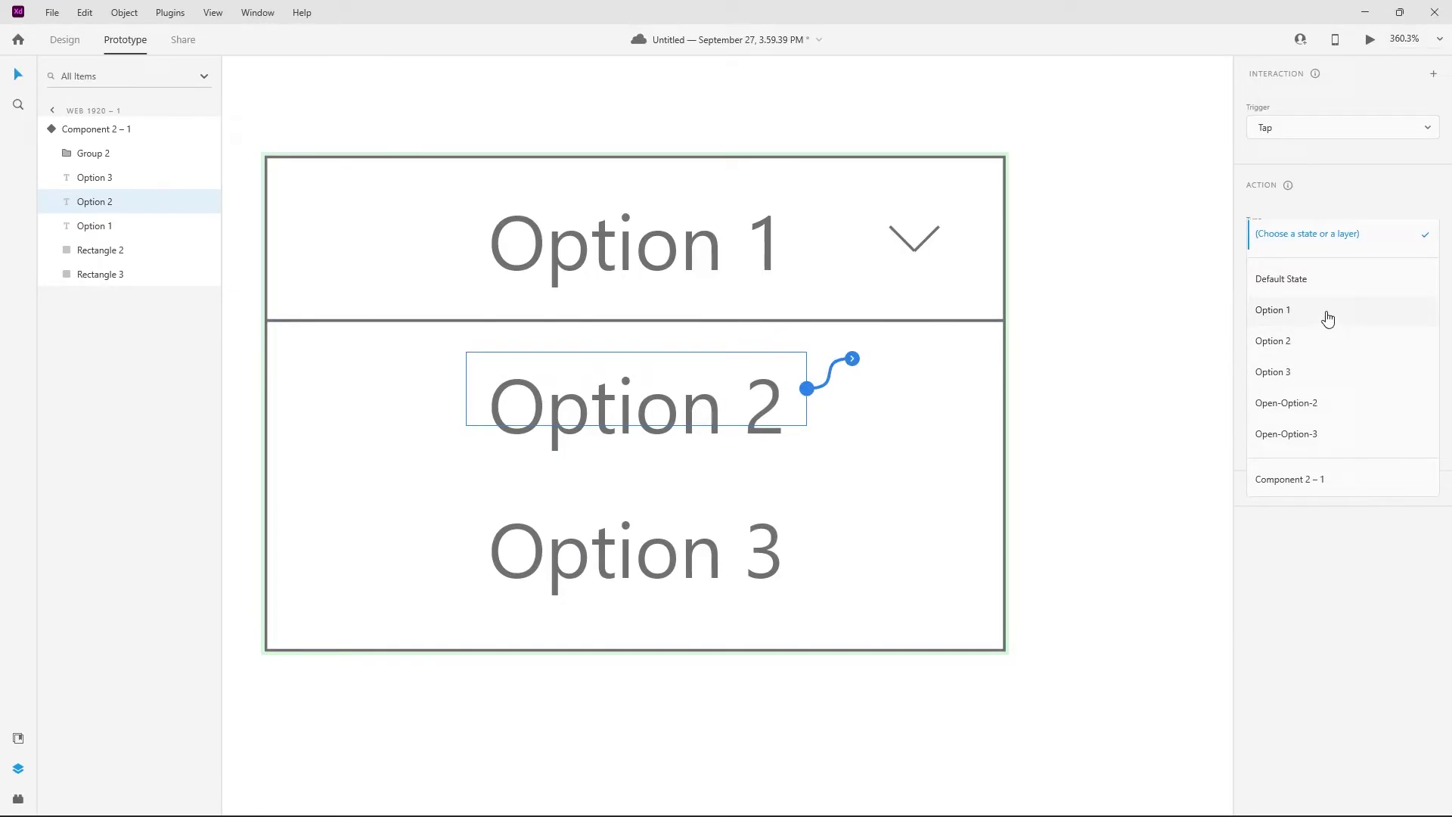
click(1317, 345)
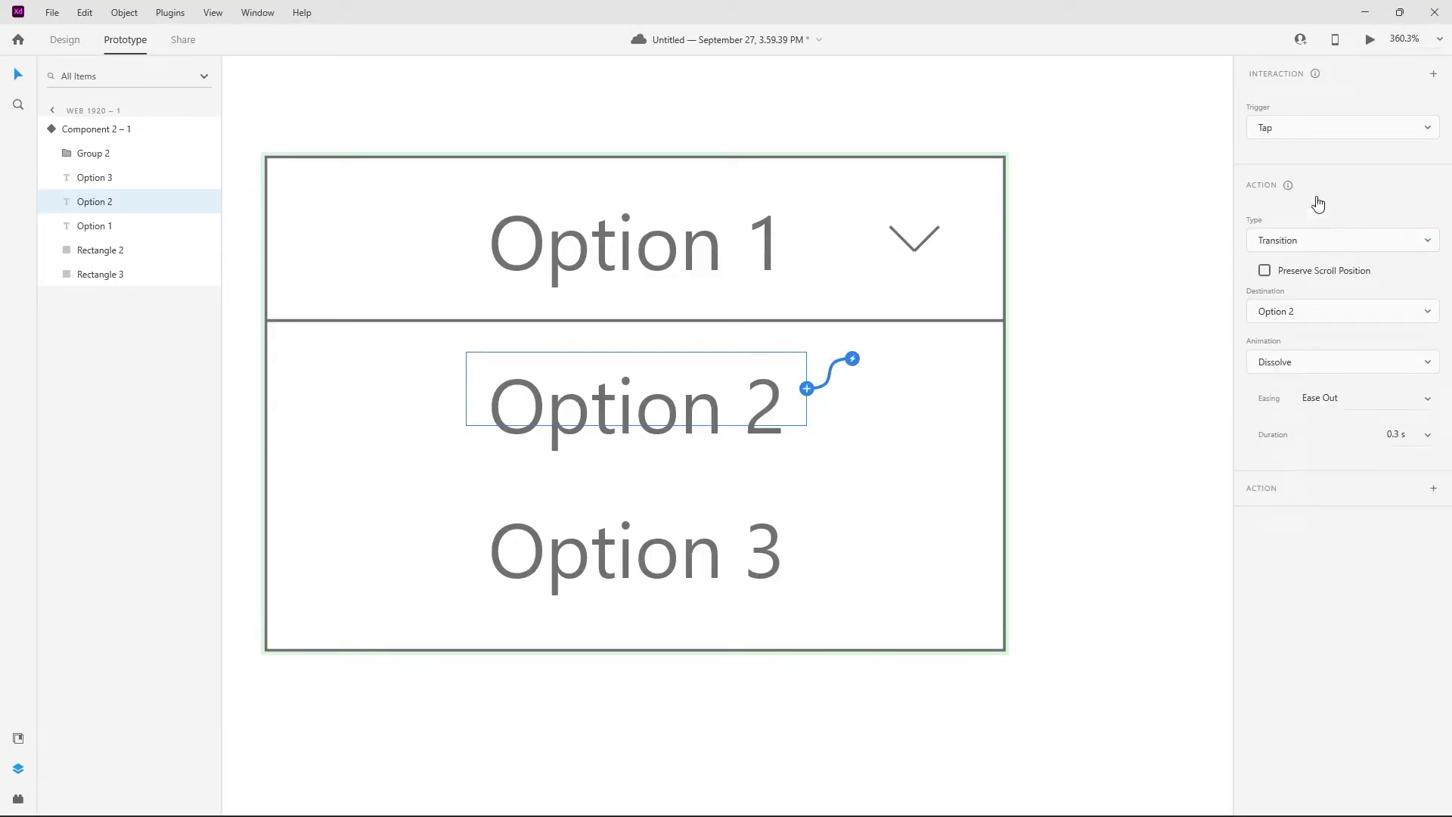
Step: Give the collapsed Option 2 state a Tap transition to Open-Option-2
click(980, 144)
click(923, 210)
click(1305, 128)
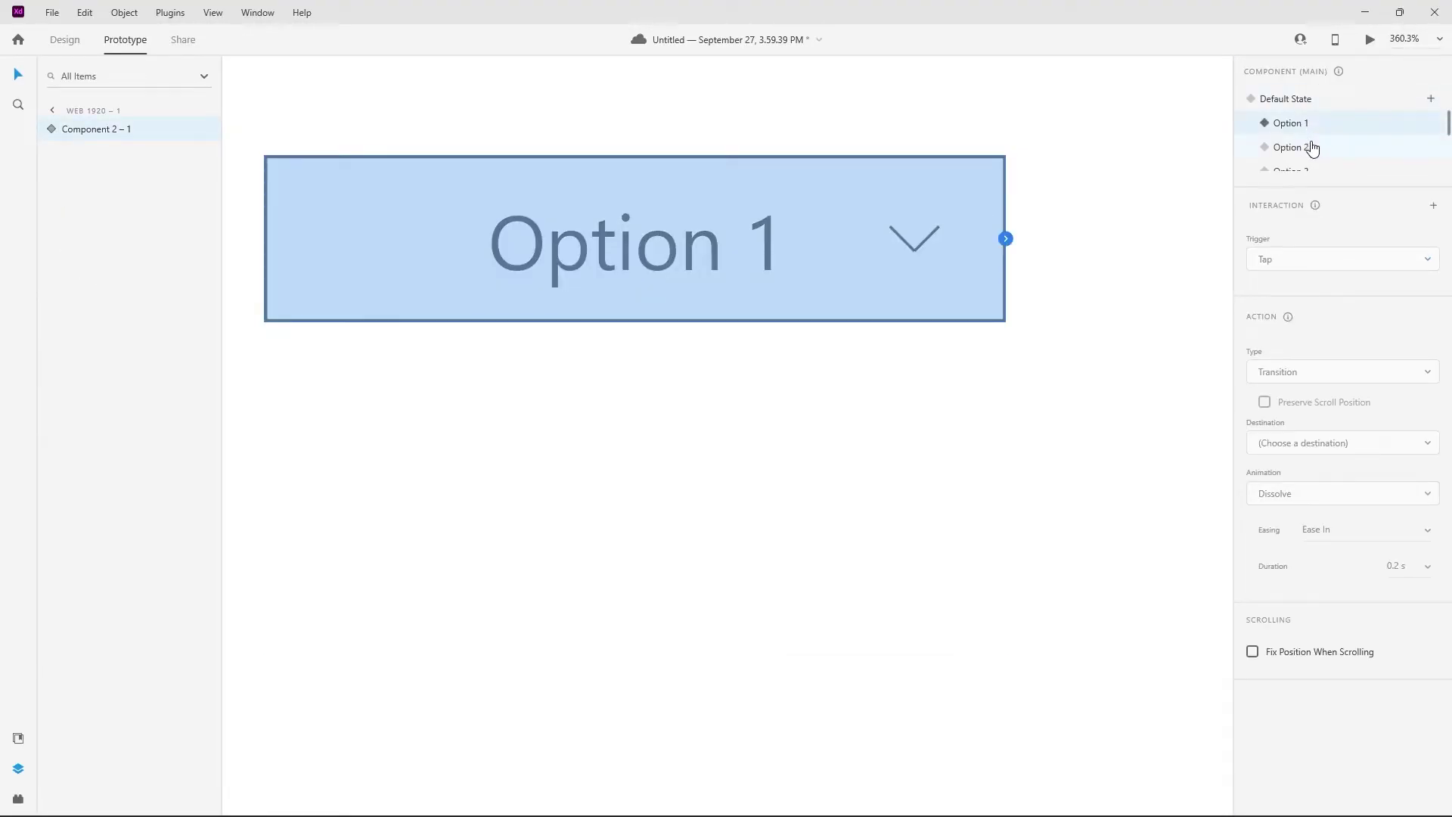
click(1312, 150)
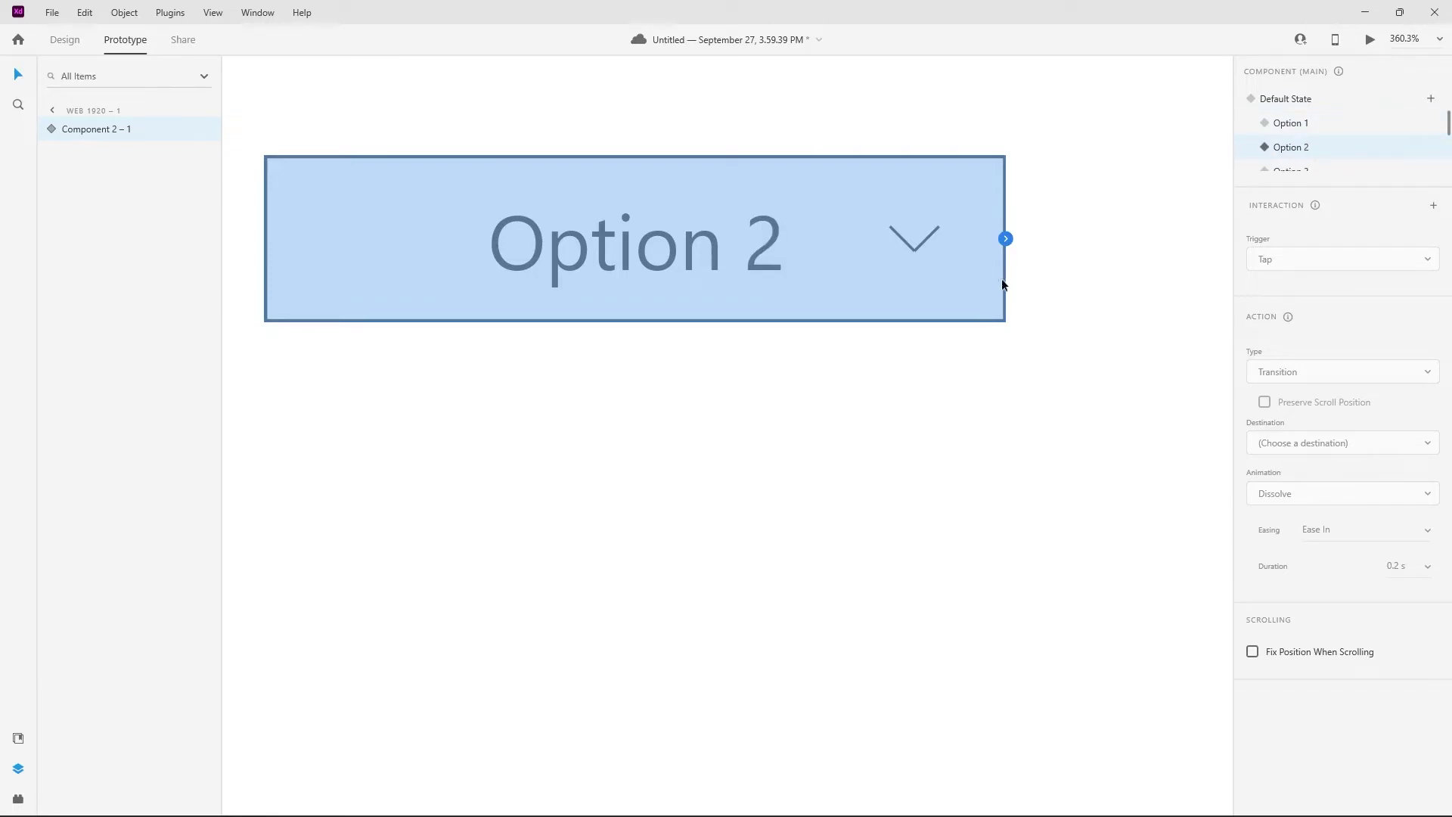
click(1007, 239)
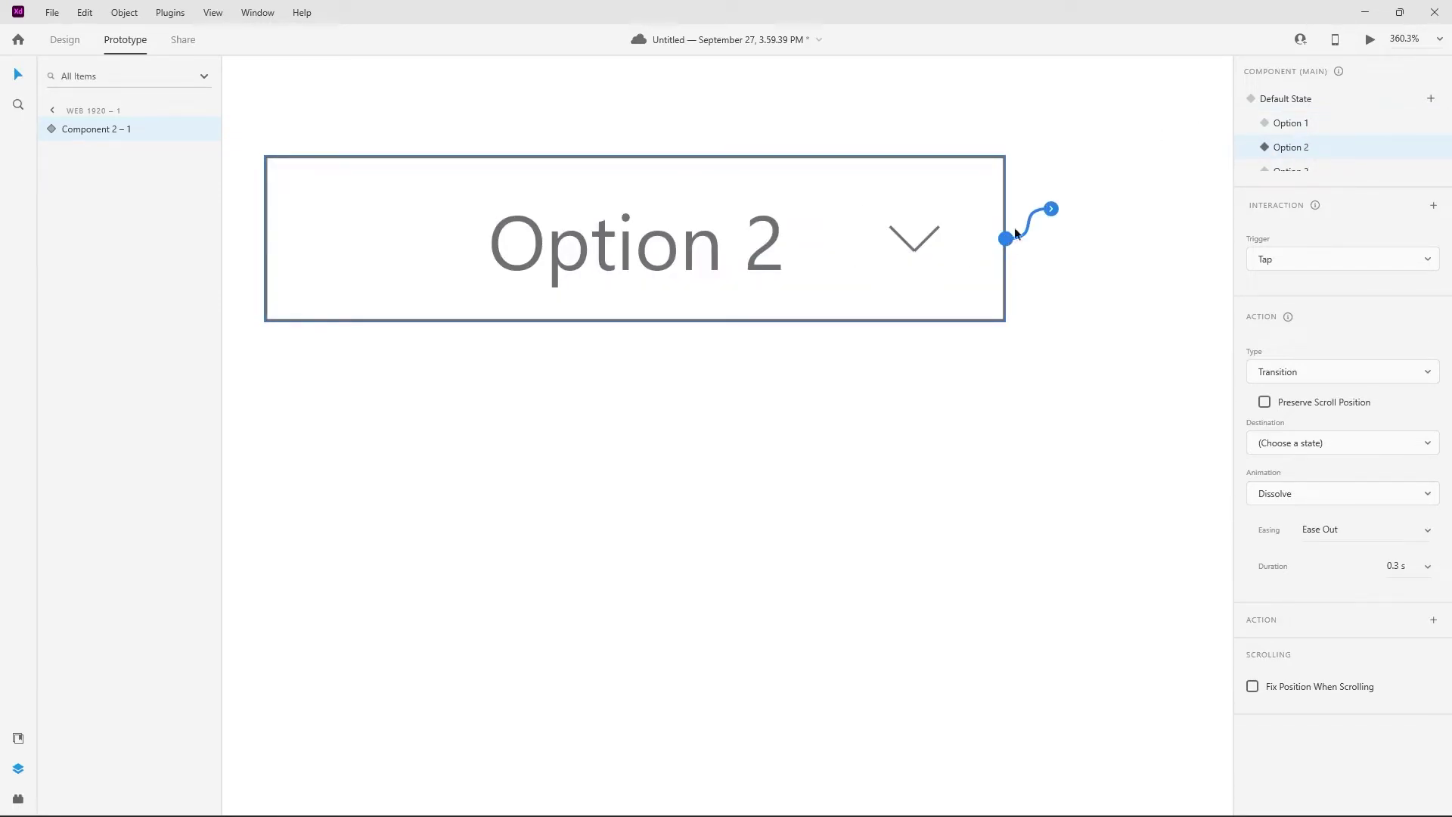
scroll(1328, 155, down, 2)
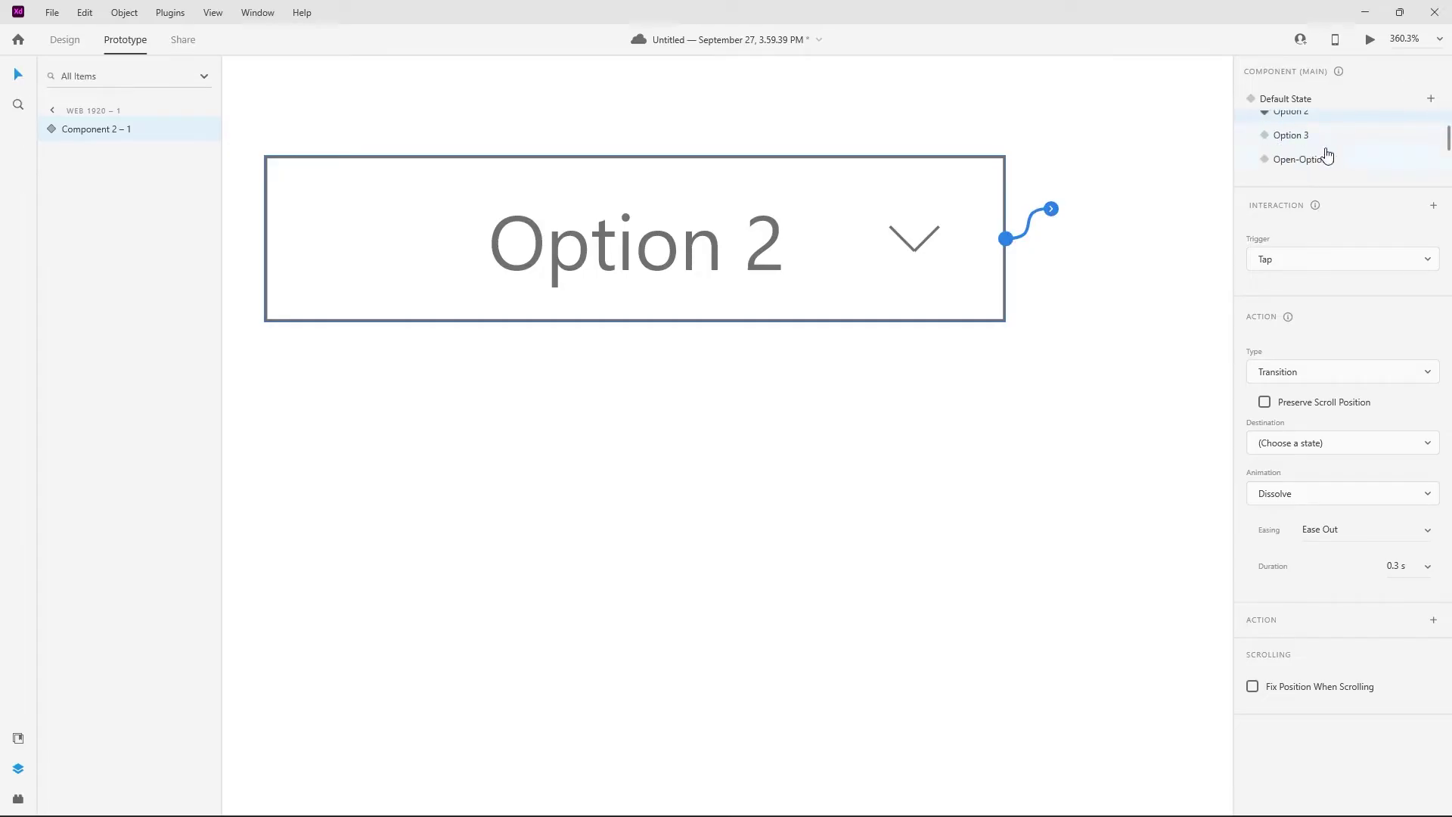
scroll(1328, 155, down, 2)
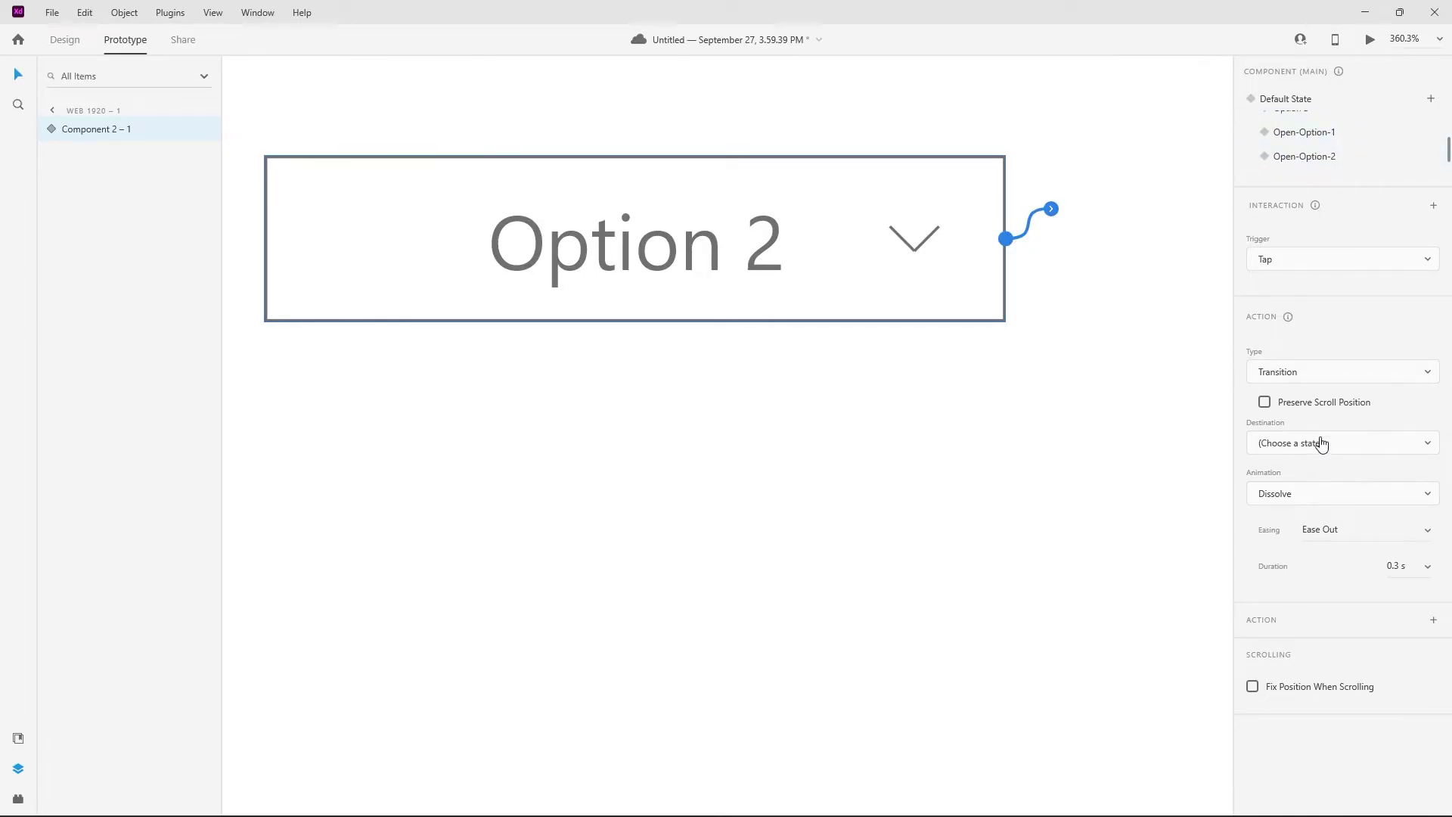
click(1321, 444)
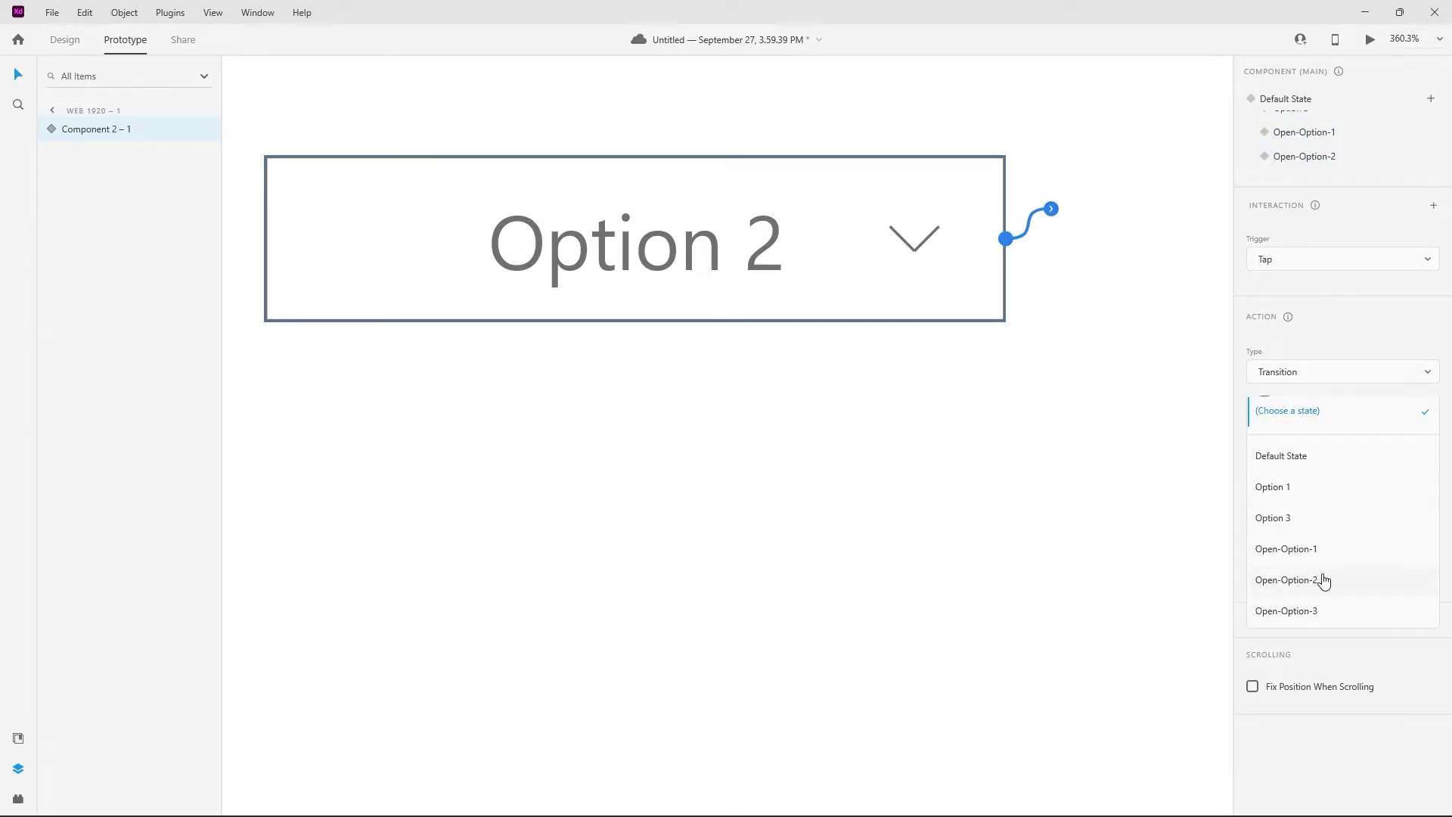
click(1324, 580)
scroll(1307, 148, down, 1)
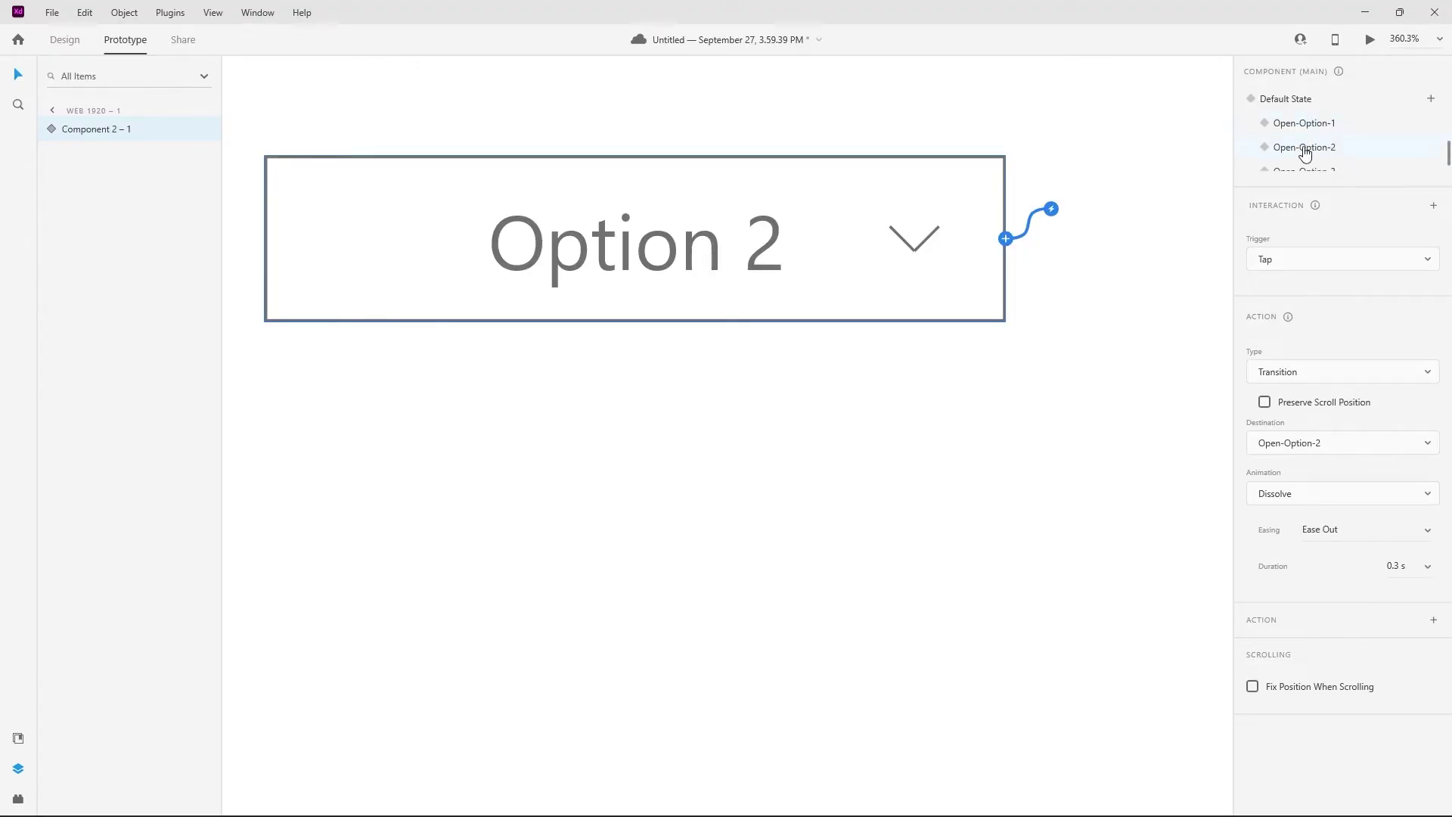
click(1305, 149)
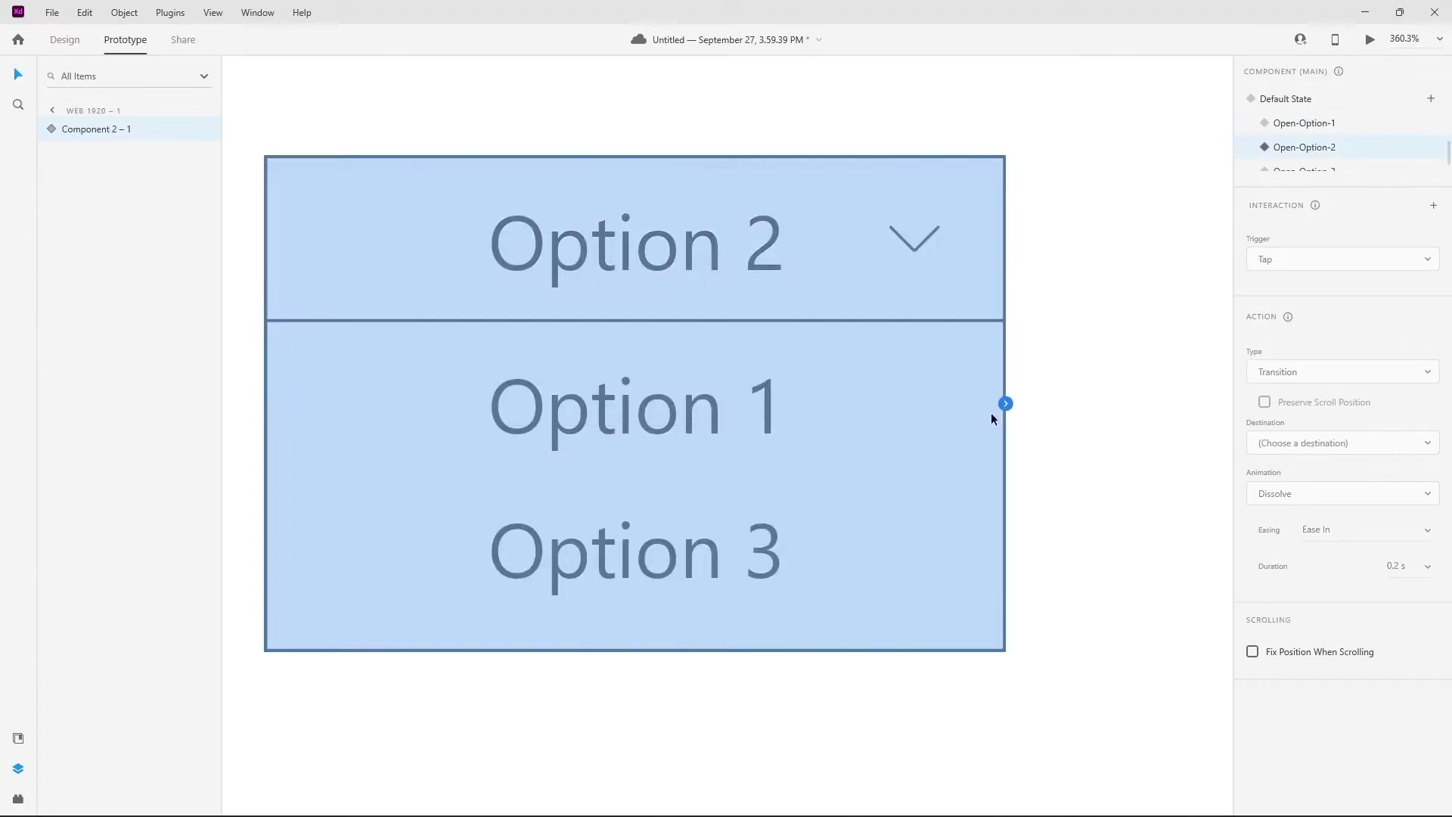
Step: In Open-Option-2, tap-link the Option 1 and Option 3 texts to their states
click(790, 421)
click(807, 390)
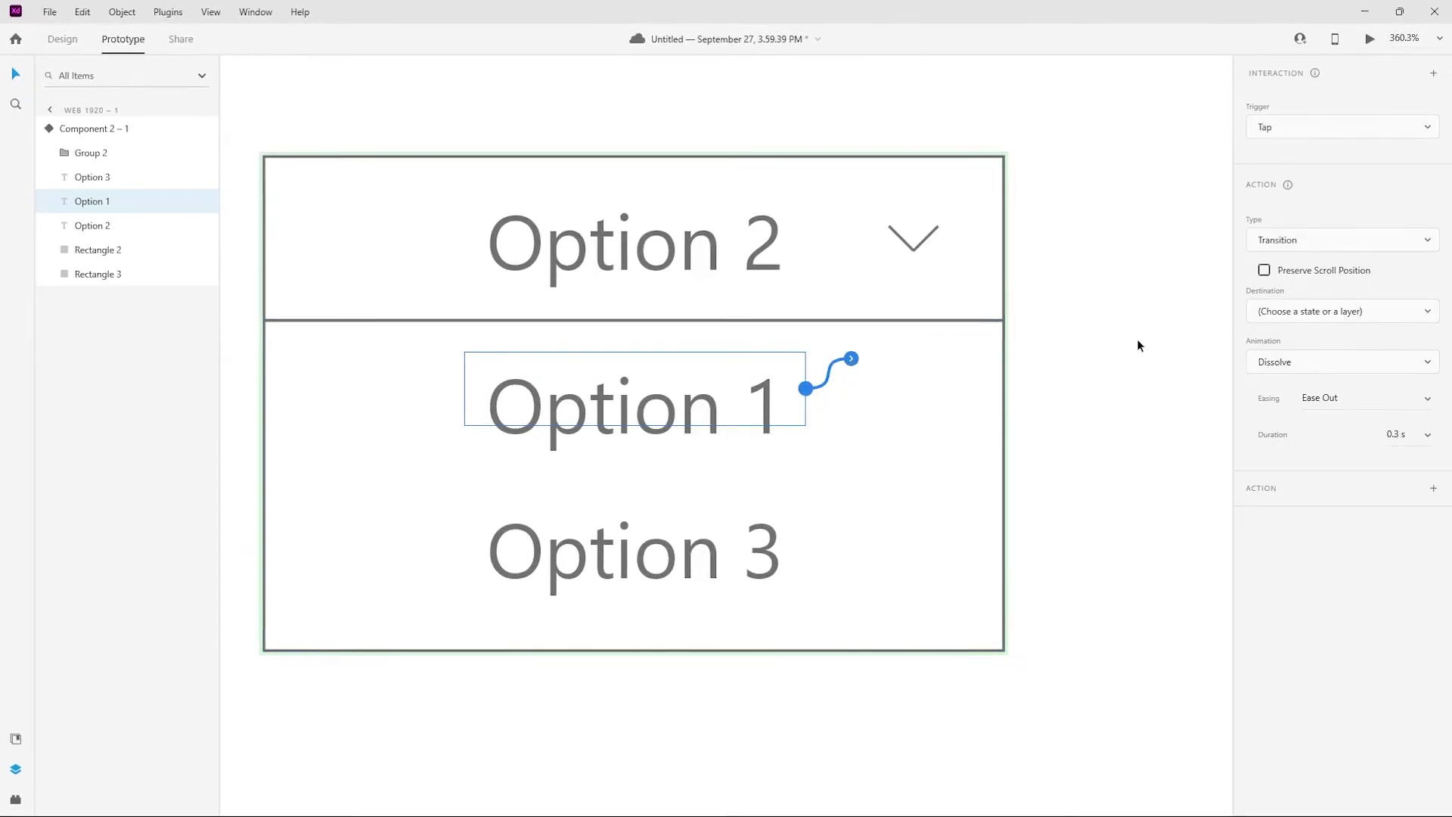
click(1323, 324)
click(1313, 311)
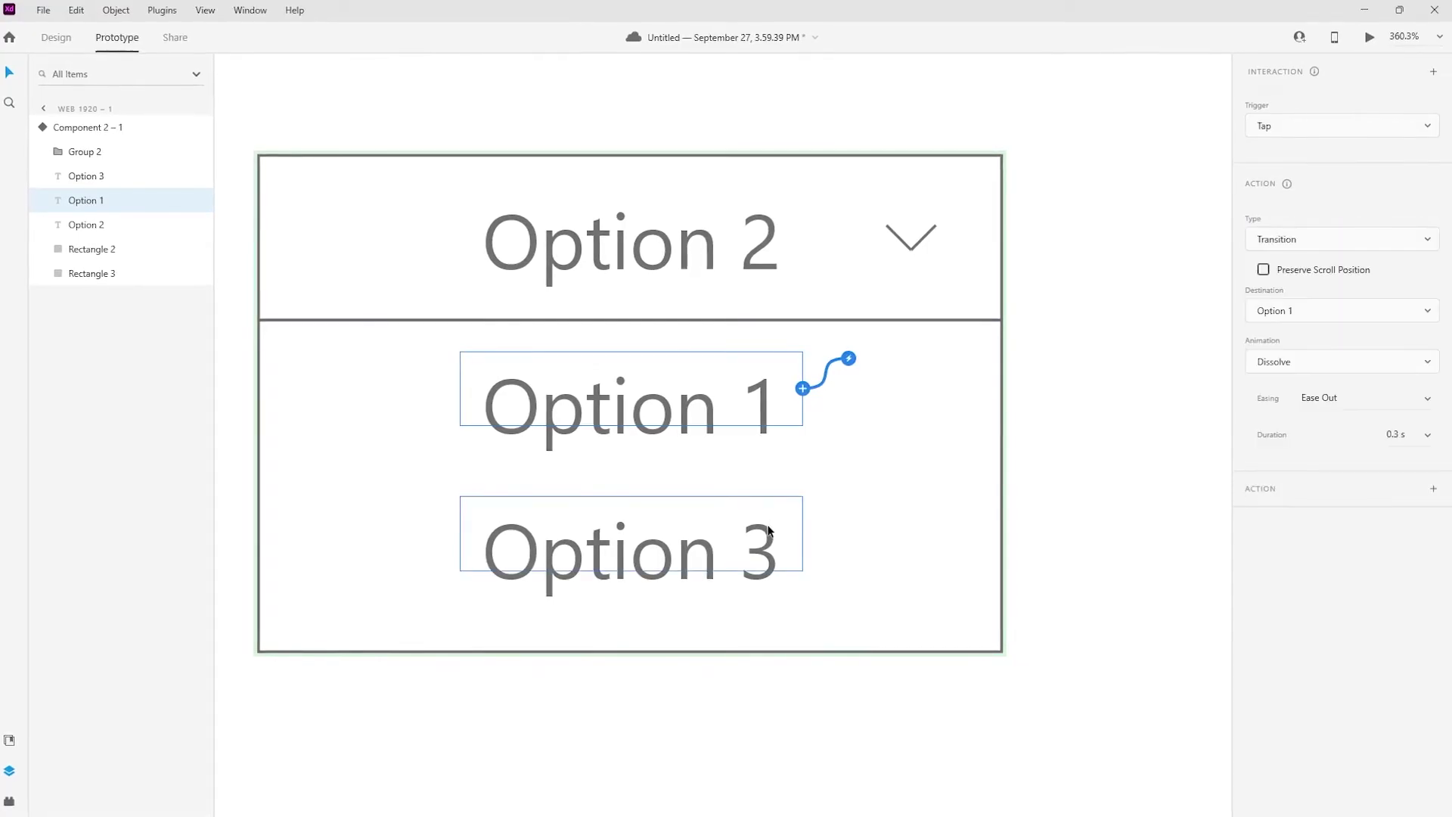
click(632, 549)
click(1278, 311)
click(1309, 373)
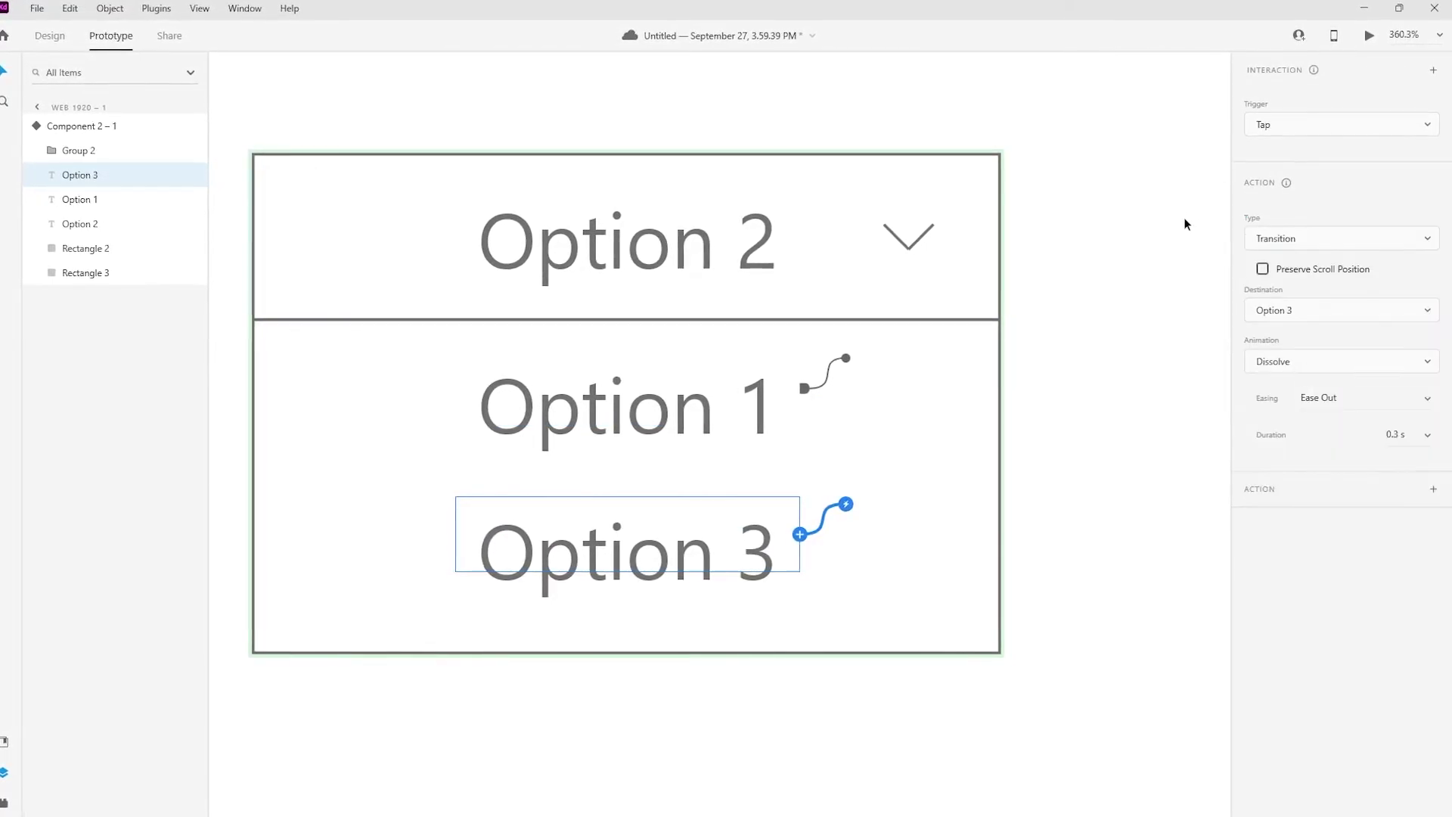
key(Escape)
Step: In Open-Option-1, tap-link the Option 3 text to the Option 3 state
click(1316, 126)
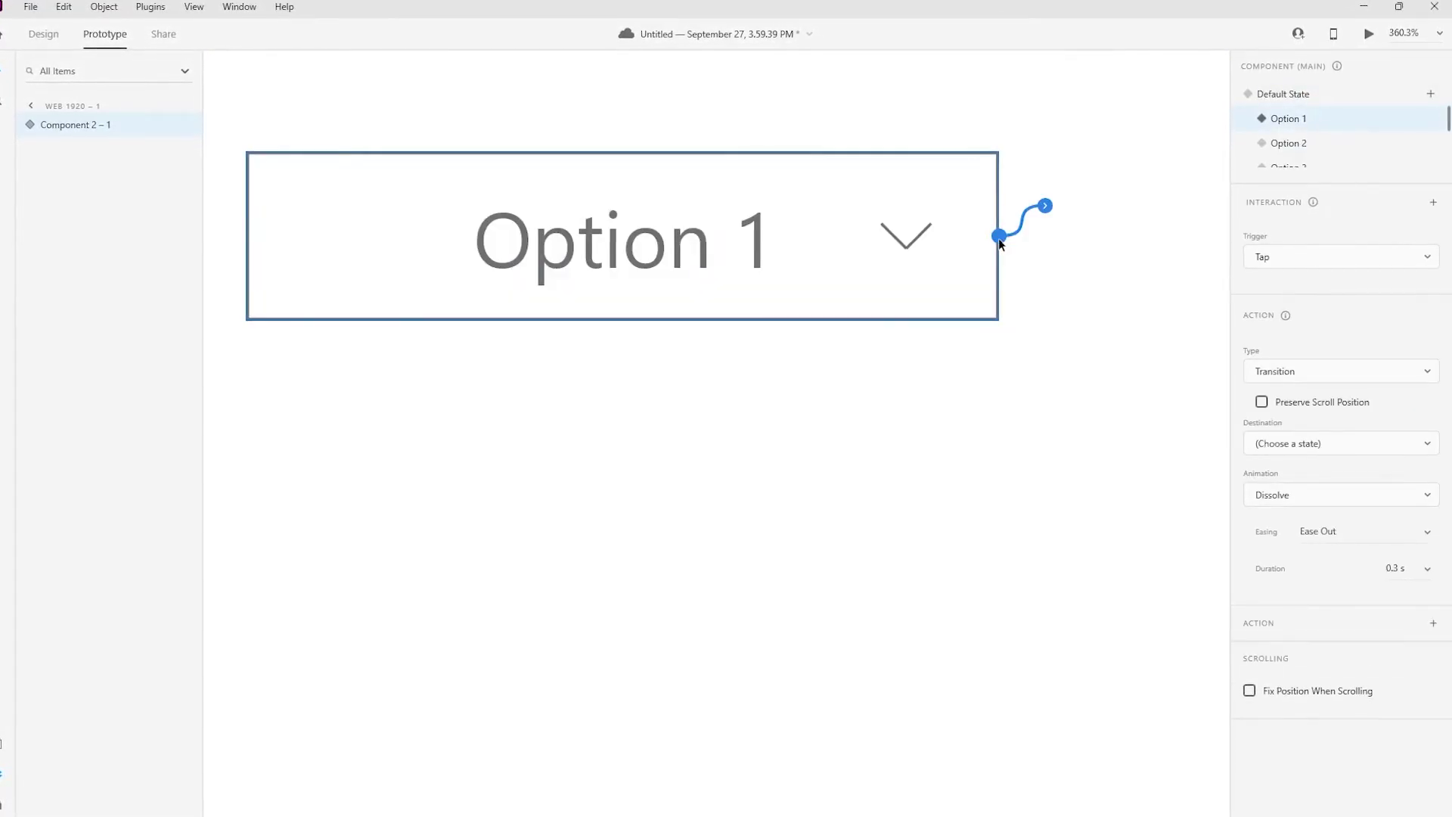
scroll(1316, 132, down, 2)
click(1324, 148)
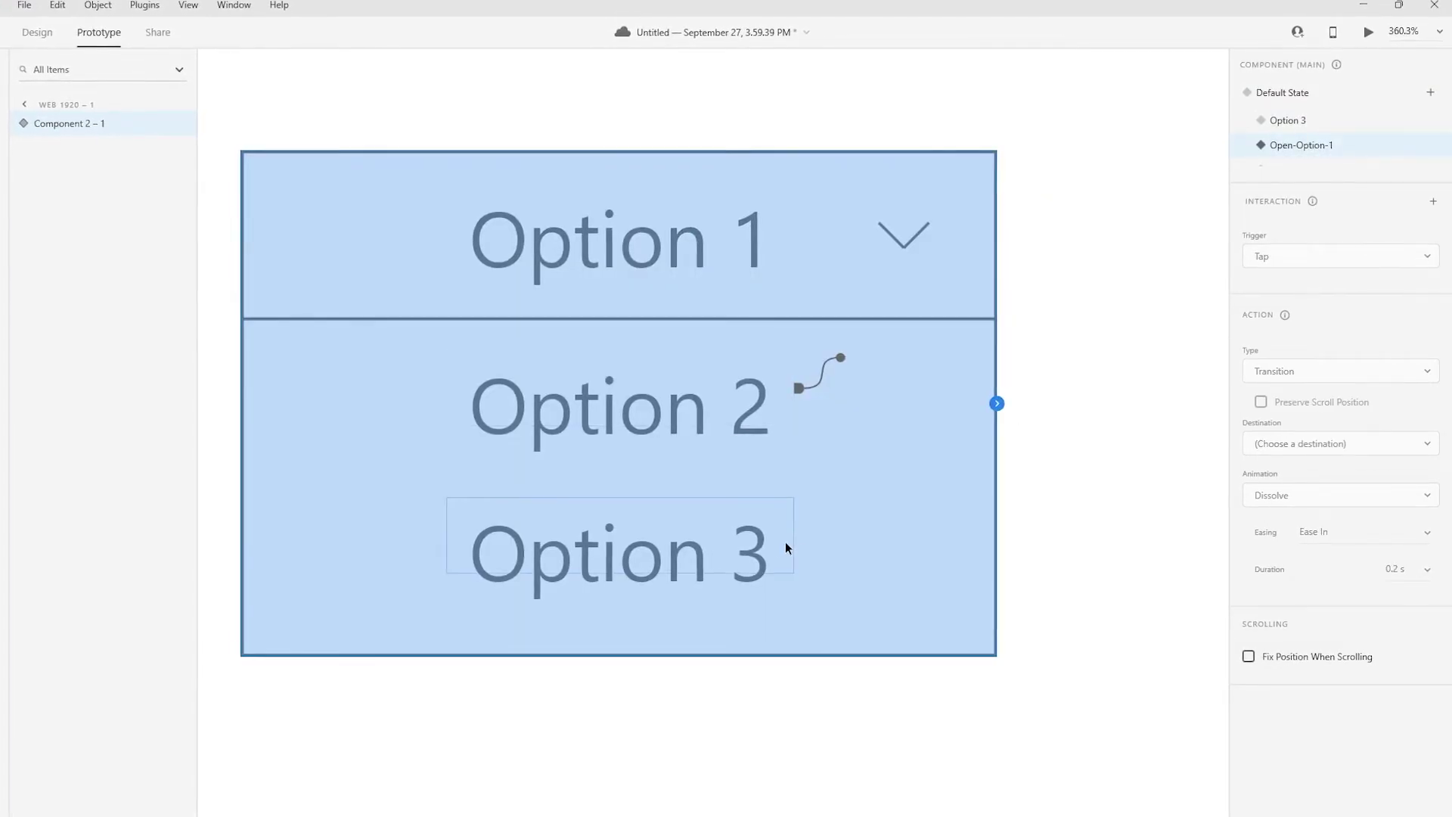
click(780, 542)
click(1339, 312)
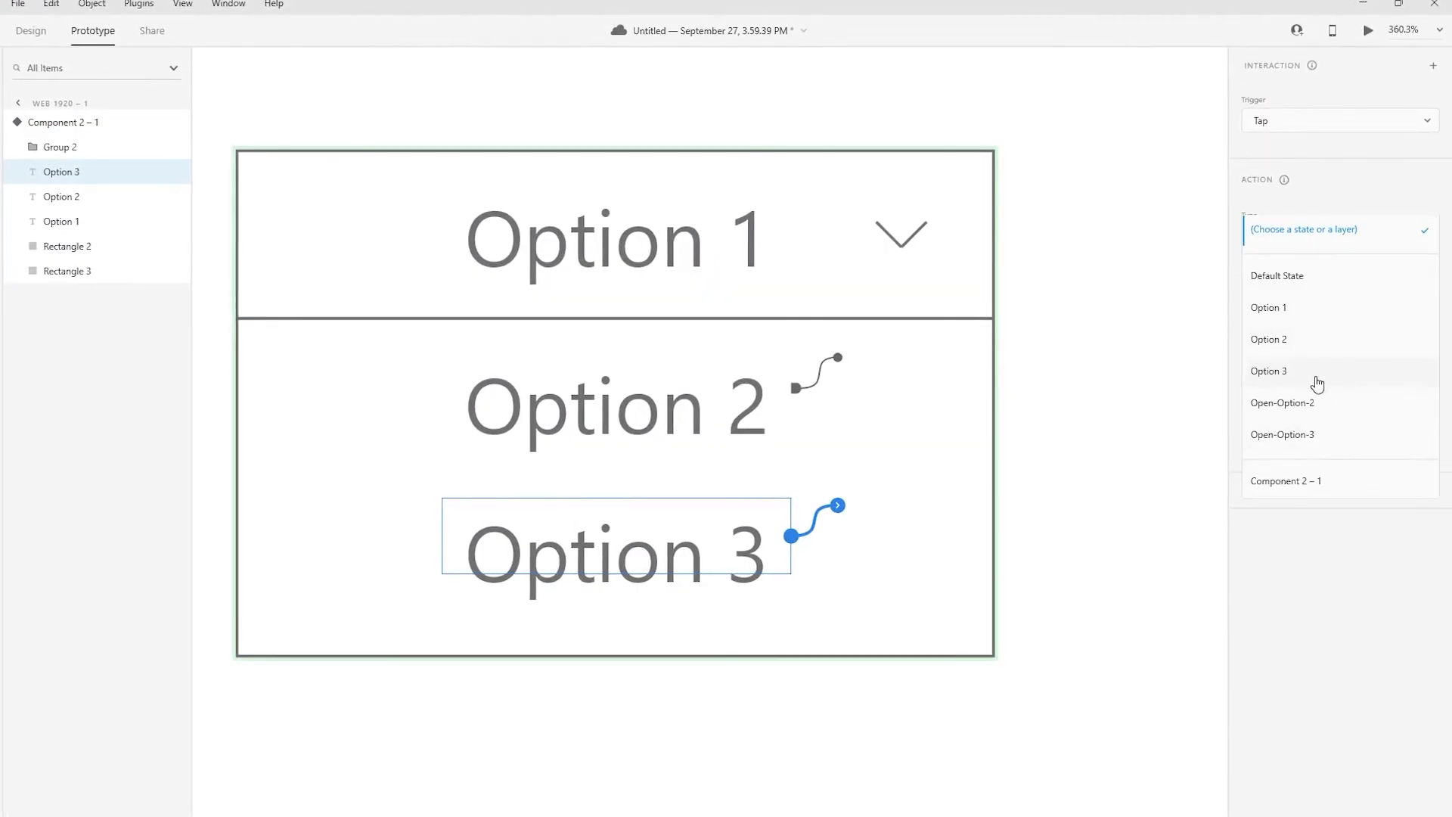
click(1225, 376)
Step: Give the Option 3 state a Tap transition to Open-Option-3
click(969, 234)
click(1306, 138)
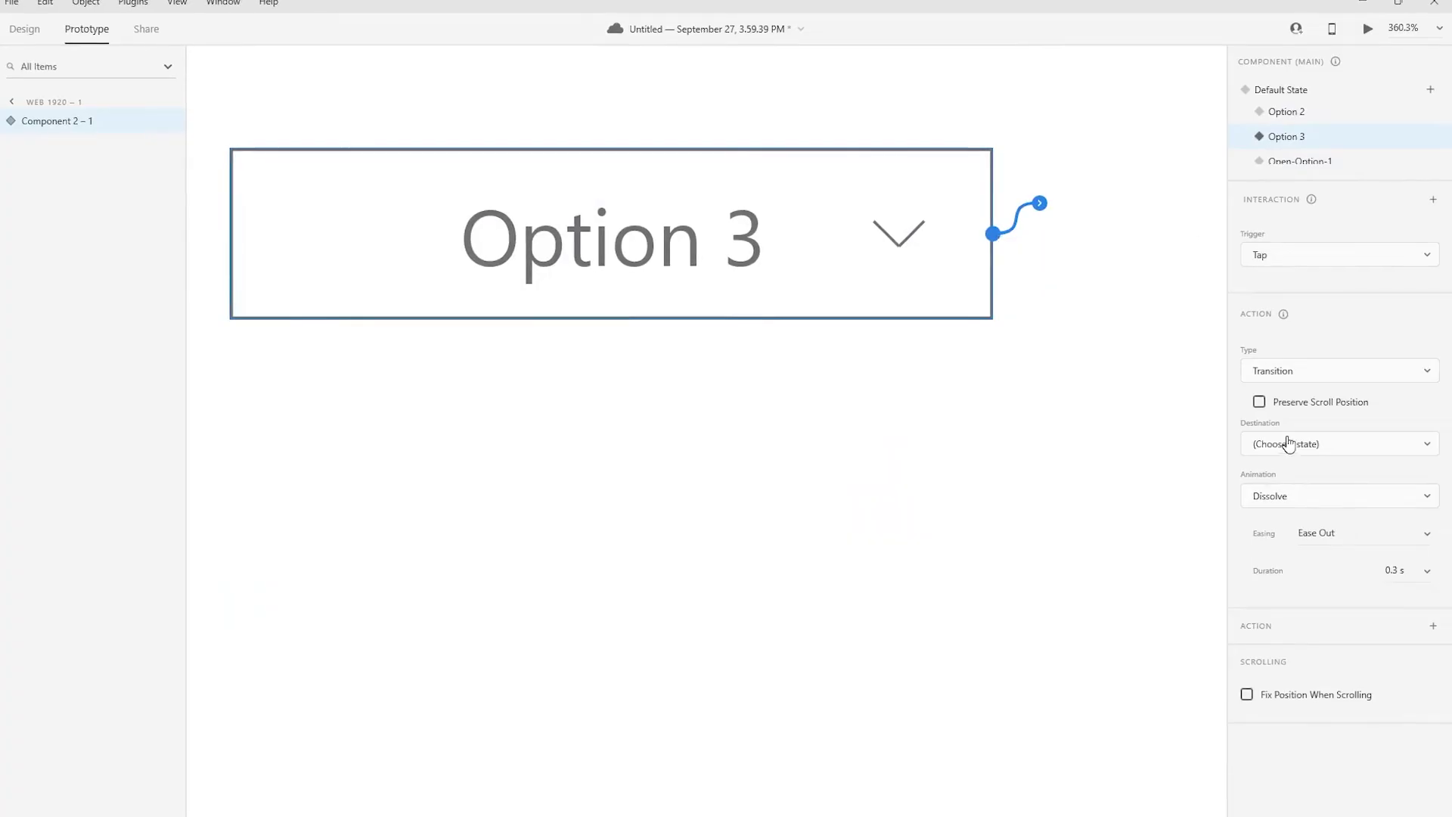
click(1286, 444)
click(1285, 615)
scroll(1316, 144, down, 2)
Step: In Open-Option-3, tap-link the Option 2 and Option 1 texts to their states
click(1317, 149)
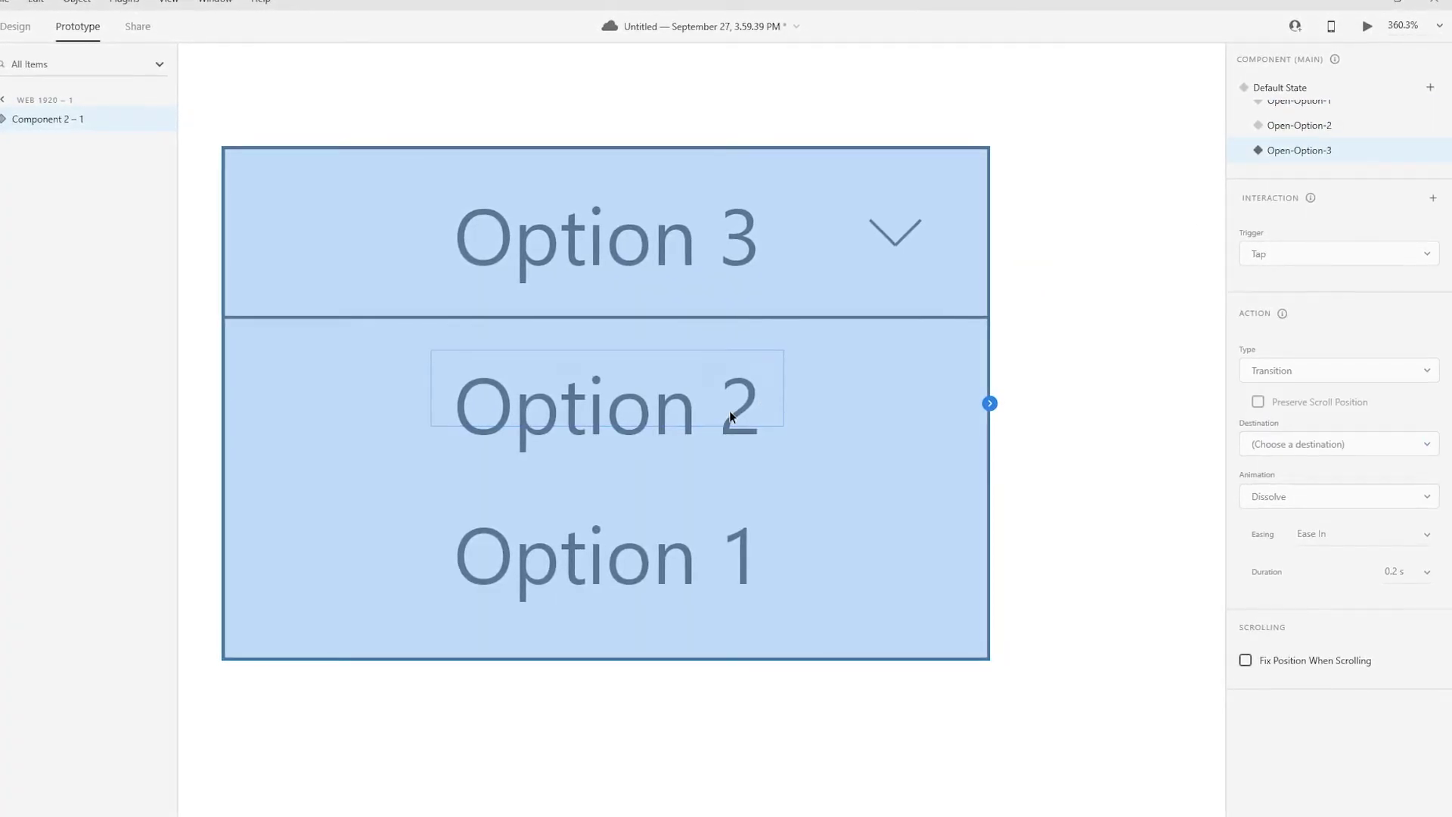
double_click(730, 414)
click(1339, 287)
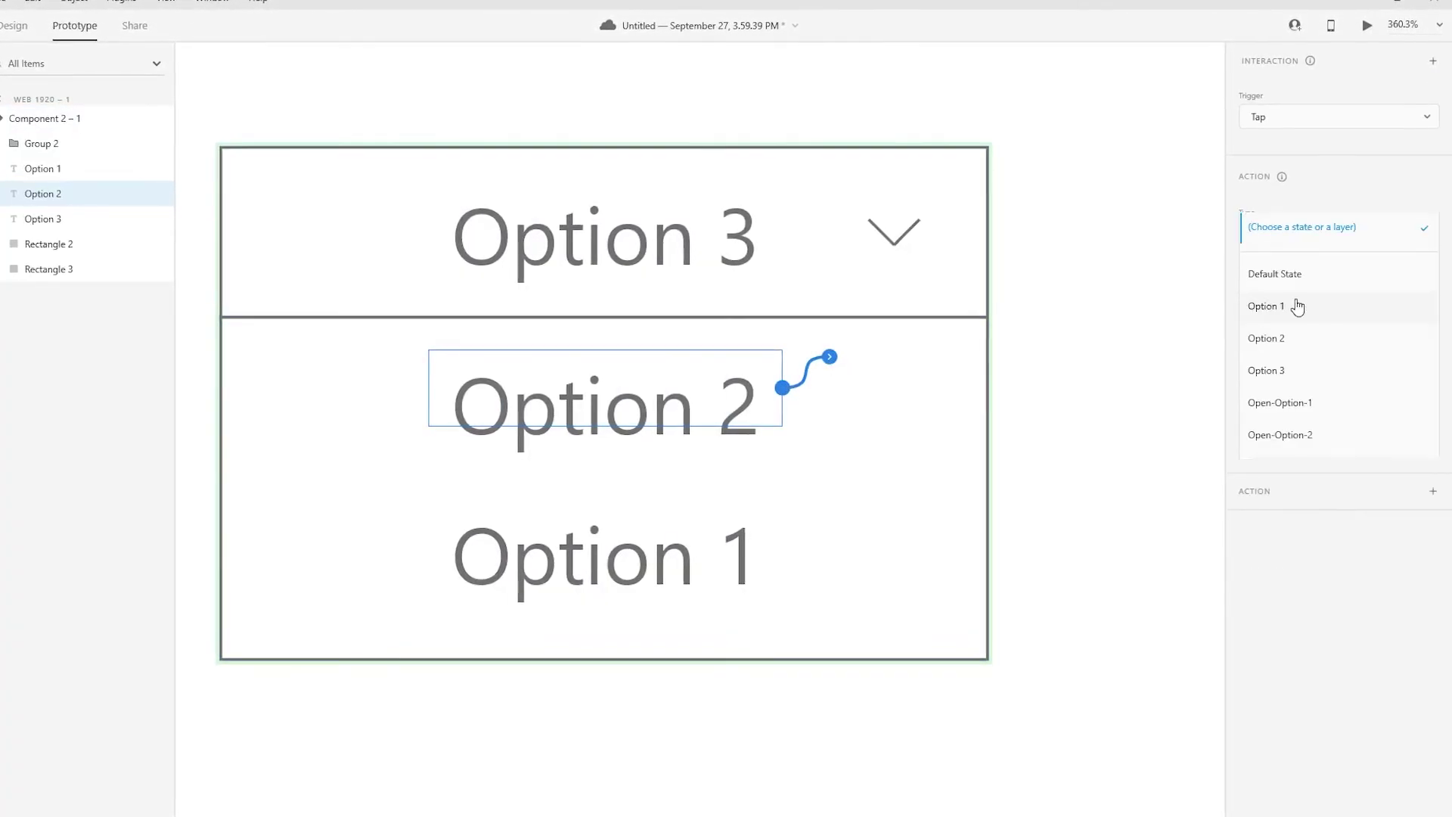
click(1286, 301)
click(782, 542)
click(1339, 307)
click(1300, 331)
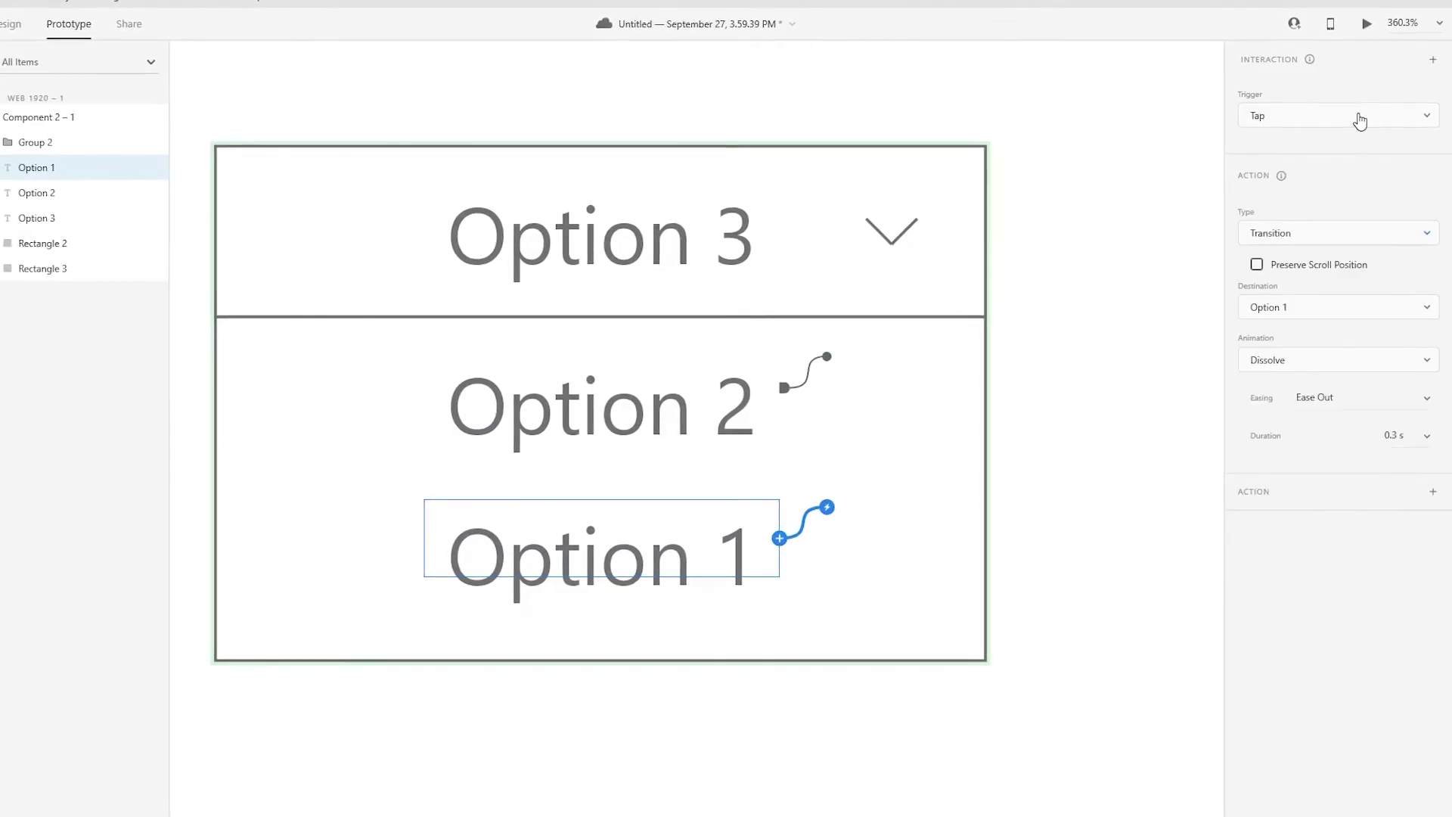
key(Escape)
Step: Give the Option 1 state a Tap transition to Open-Option-1
click(1301, 111)
click(984, 230)
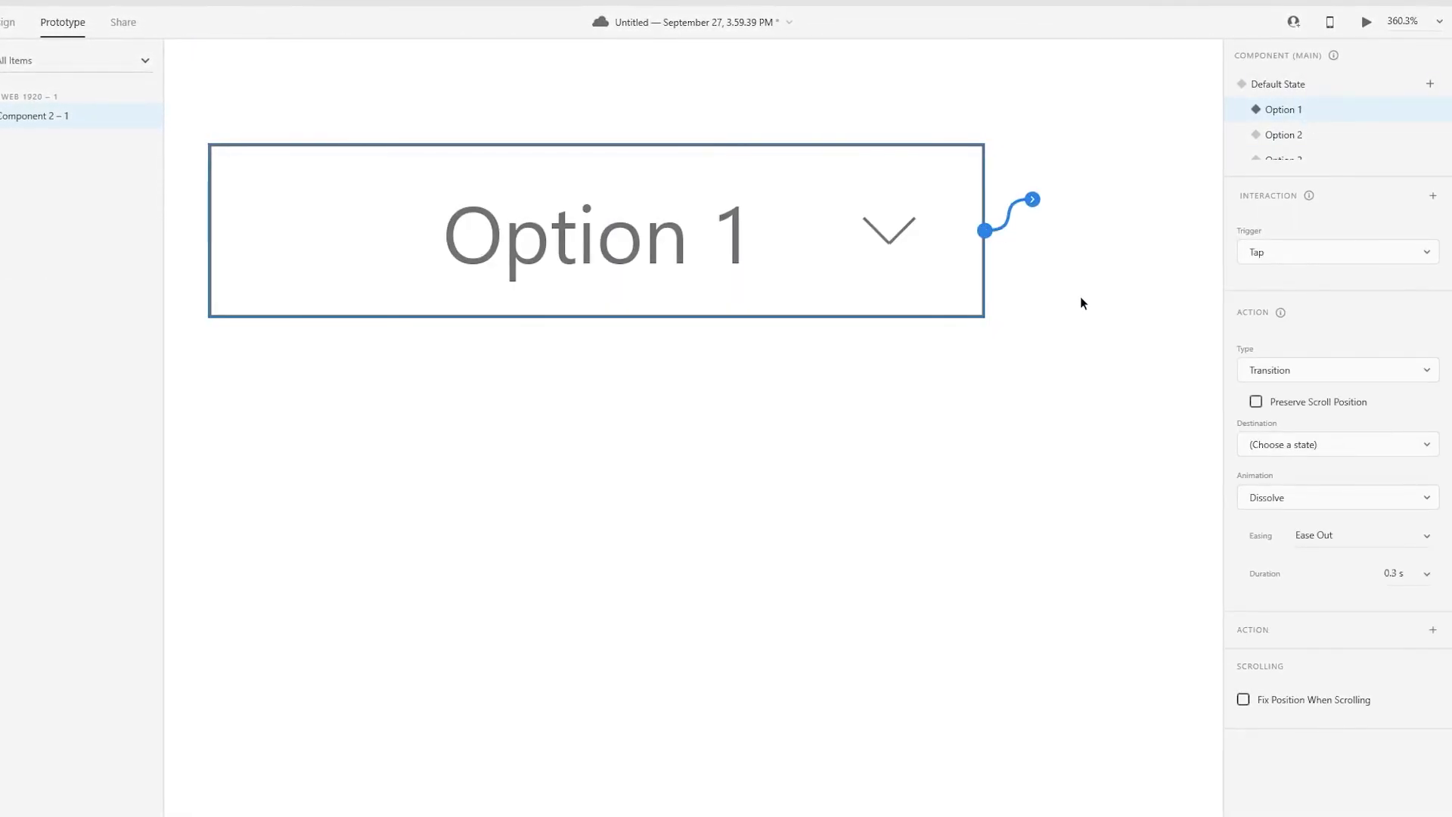
click(1301, 444)
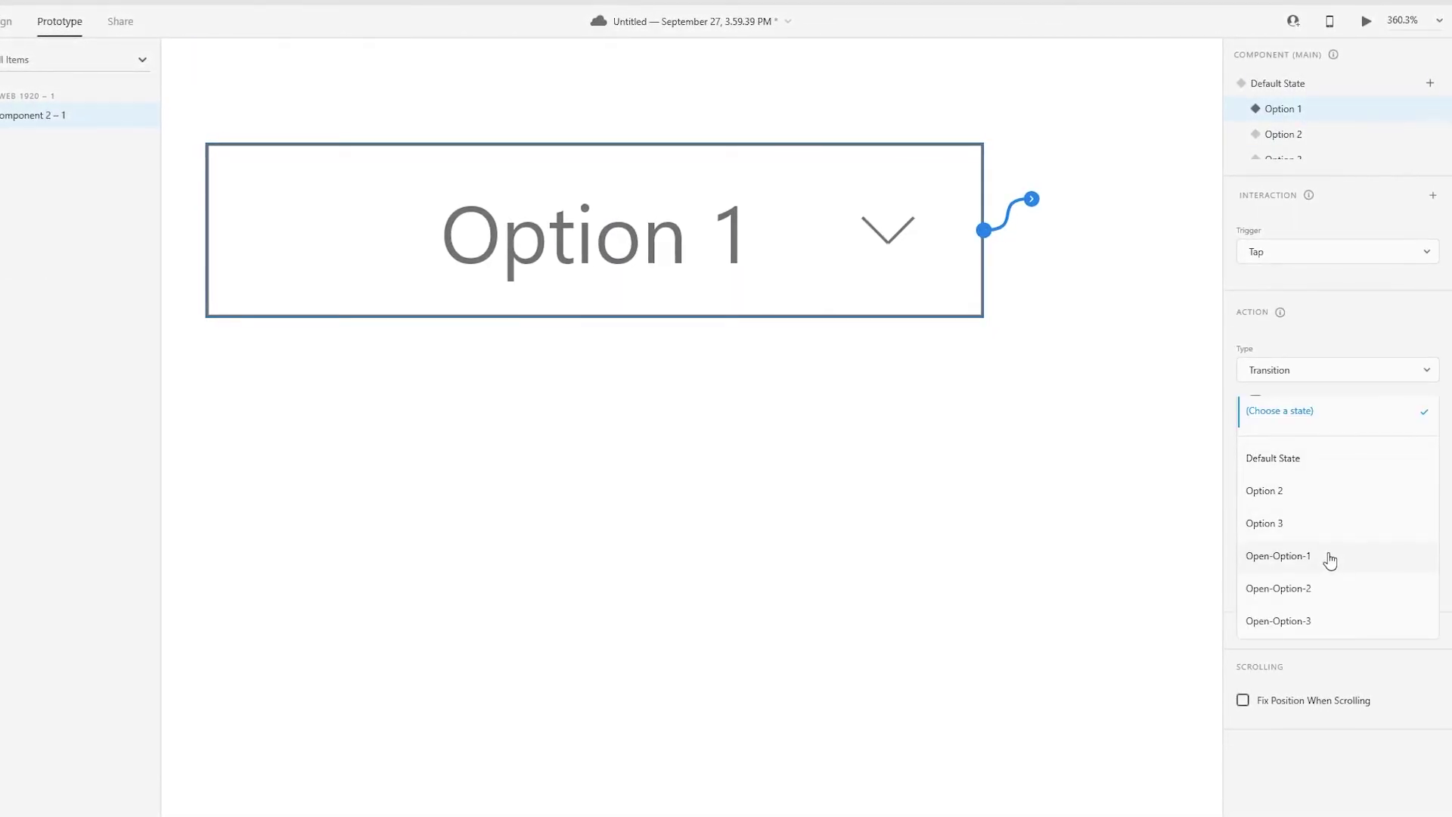
click(1330, 558)
Step: Review the interactions on the Option 2, Option 3 and Open-Option states
click(1297, 136)
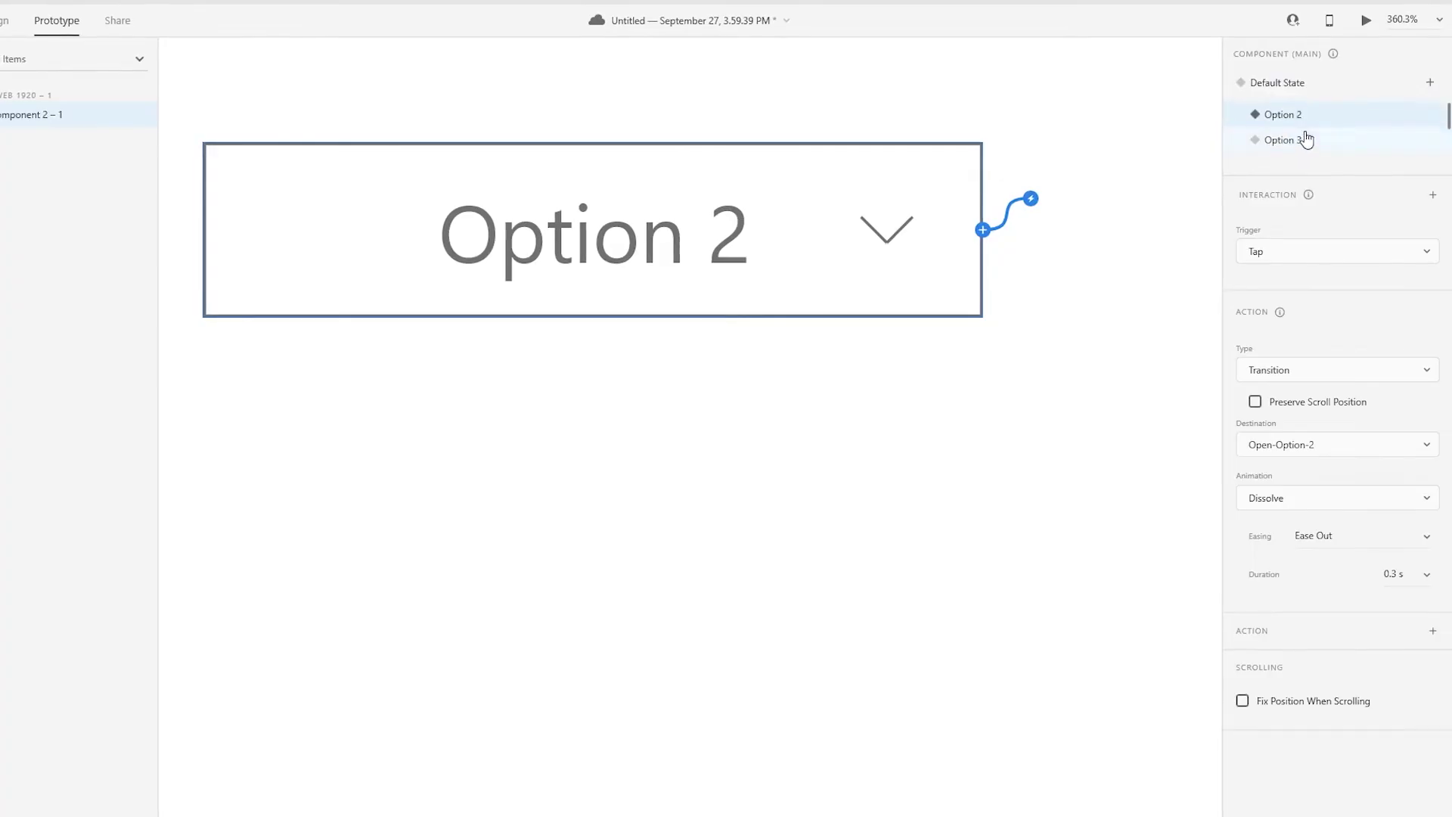
scroll(1302, 137, down, 1)
click(1303, 138)
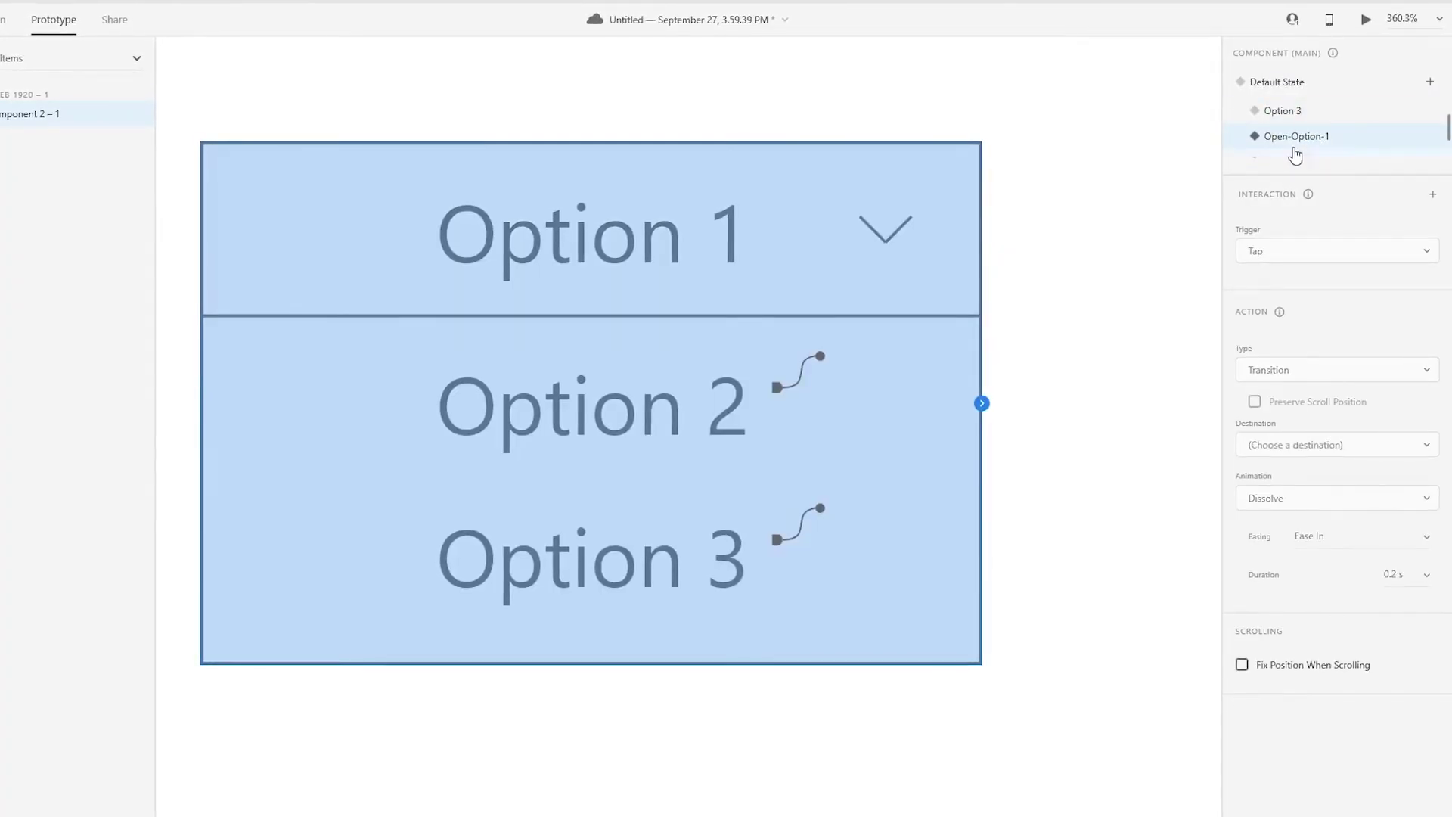
scroll(1313, 139, down, 1)
click(1323, 143)
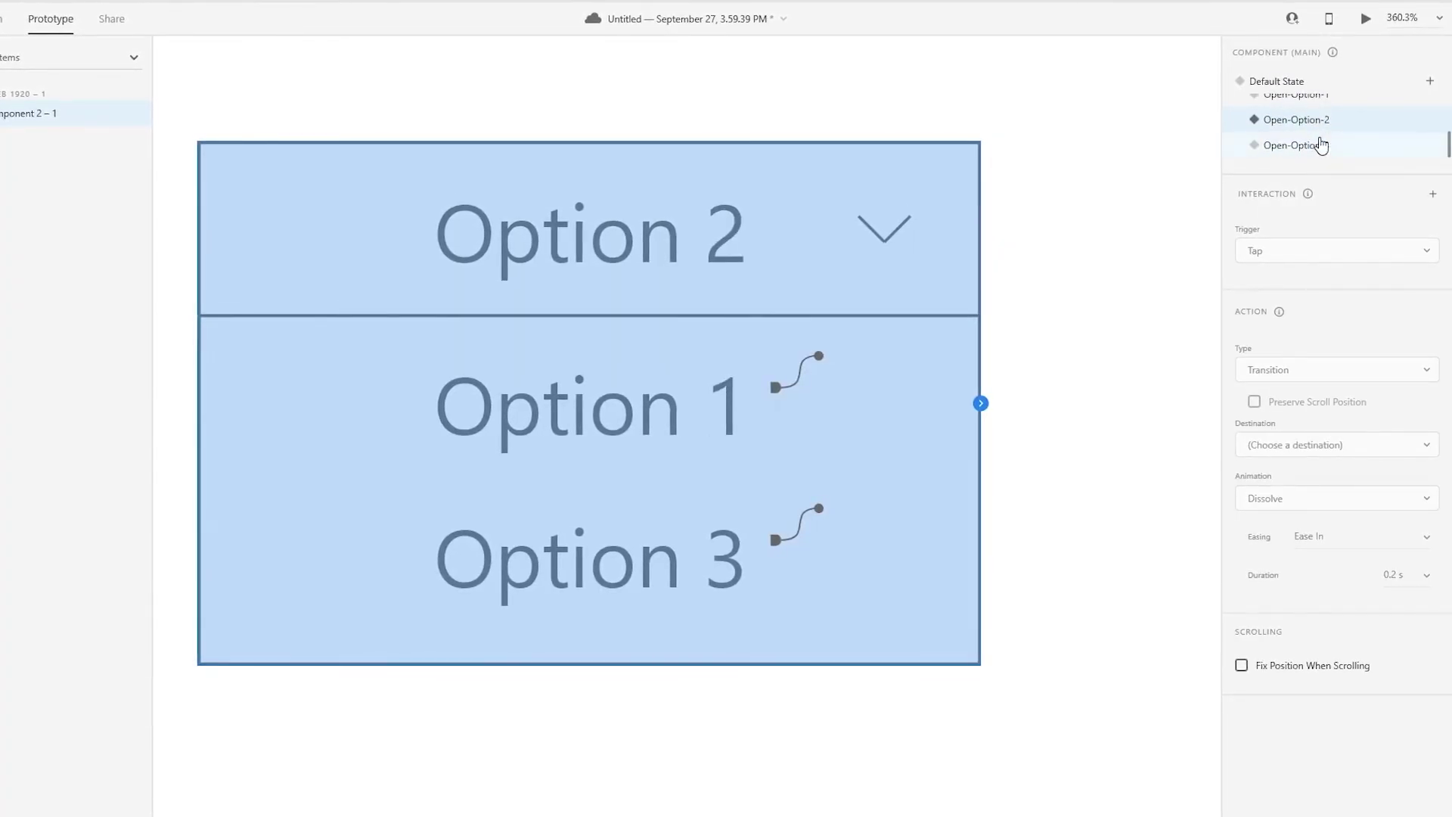
click(1324, 137)
click(1325, 130)
scroll(1325, 132, up, 1)
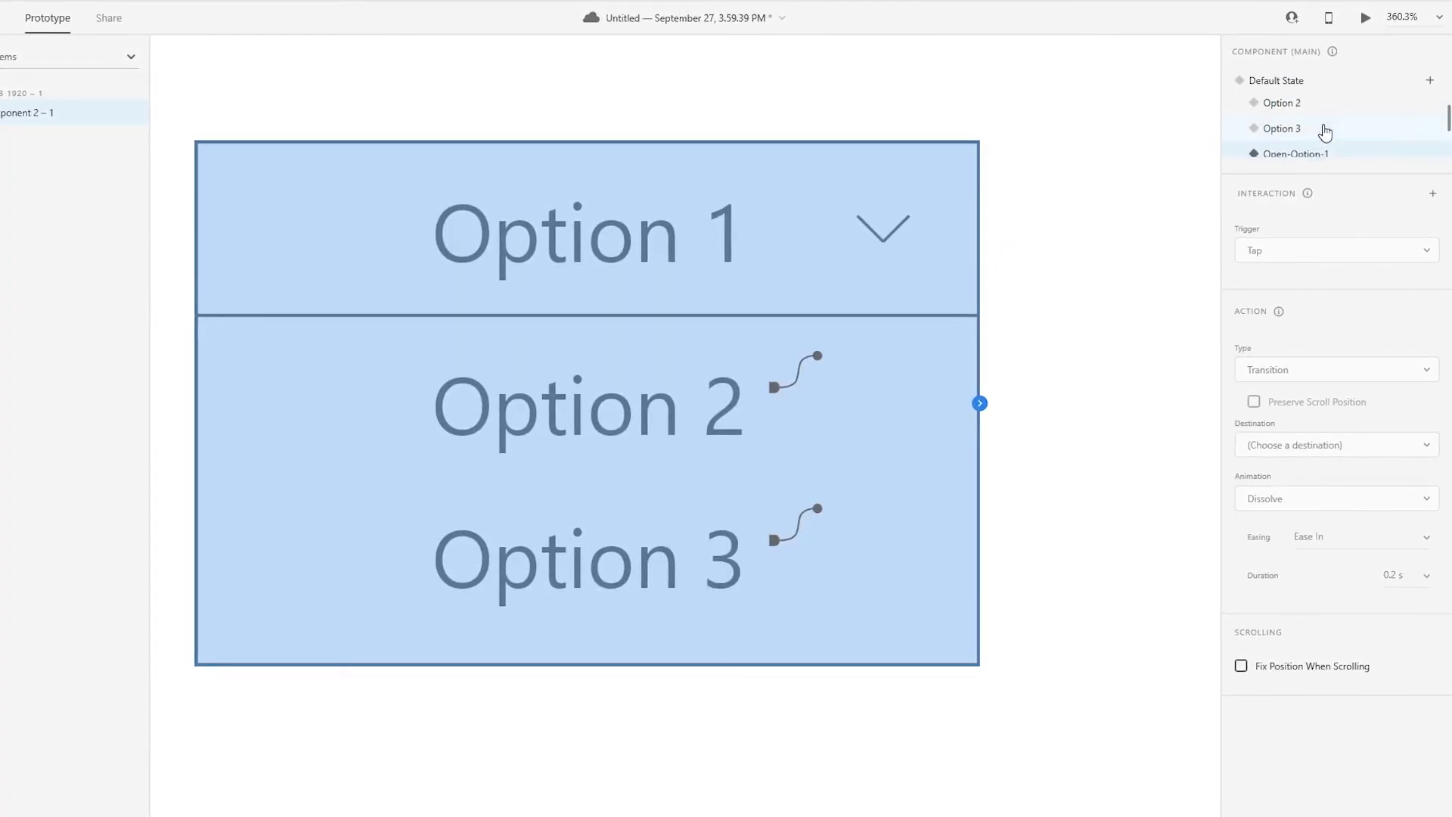
Step: Return the dropdown to its Default State and launch the prototype preview
click(1077, 179)
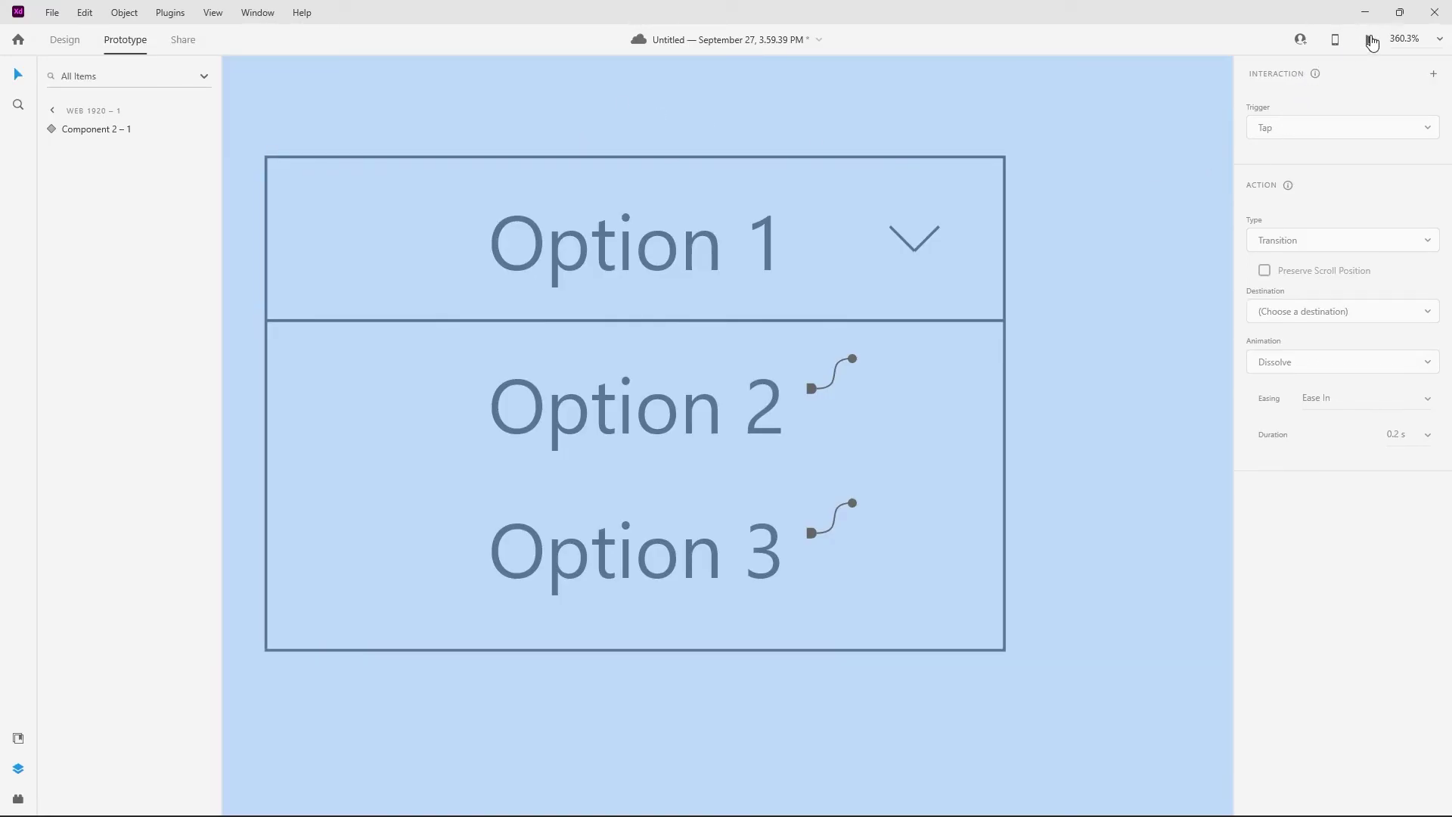
click(950, 190)
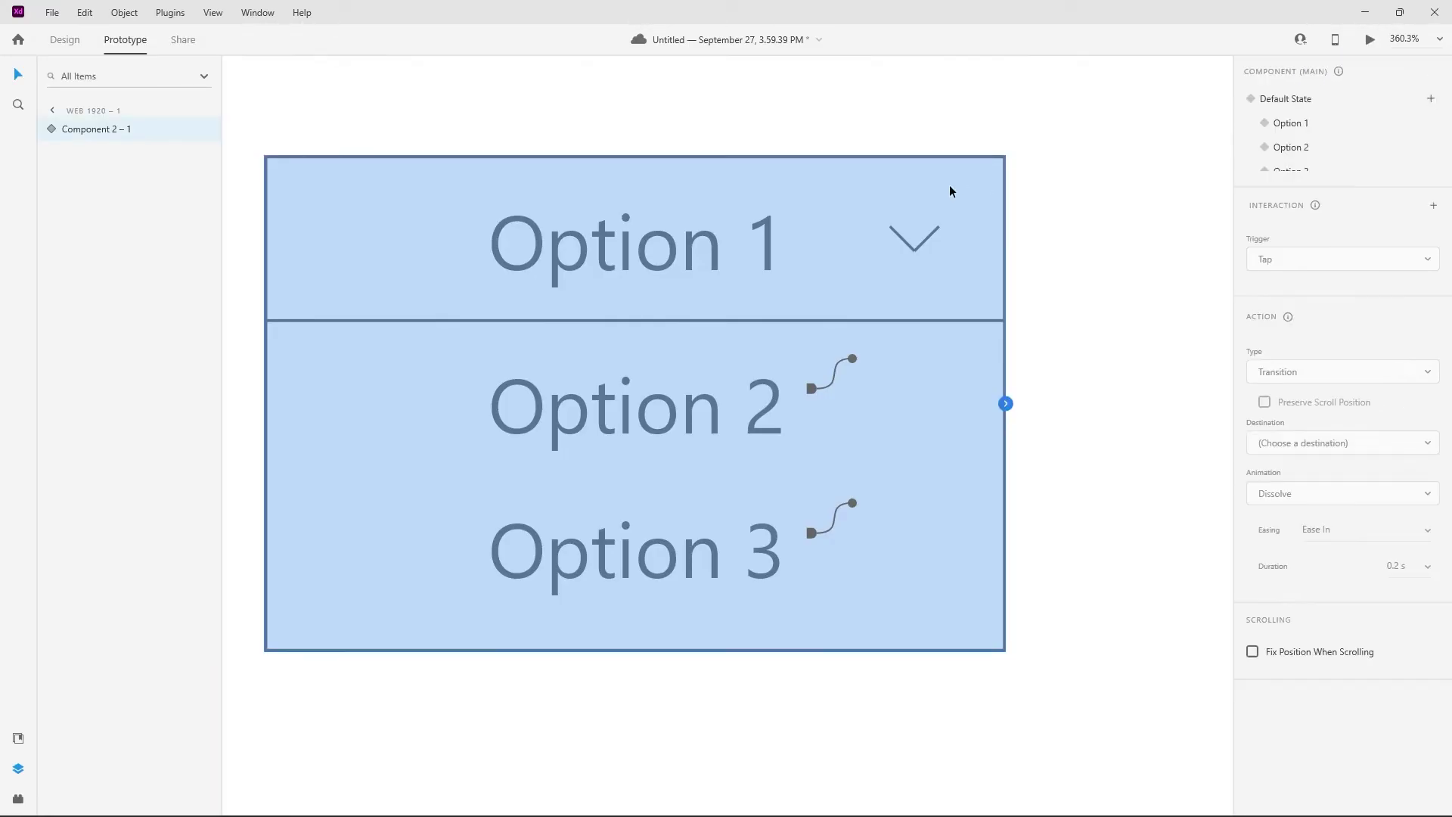
click(1308, 98)
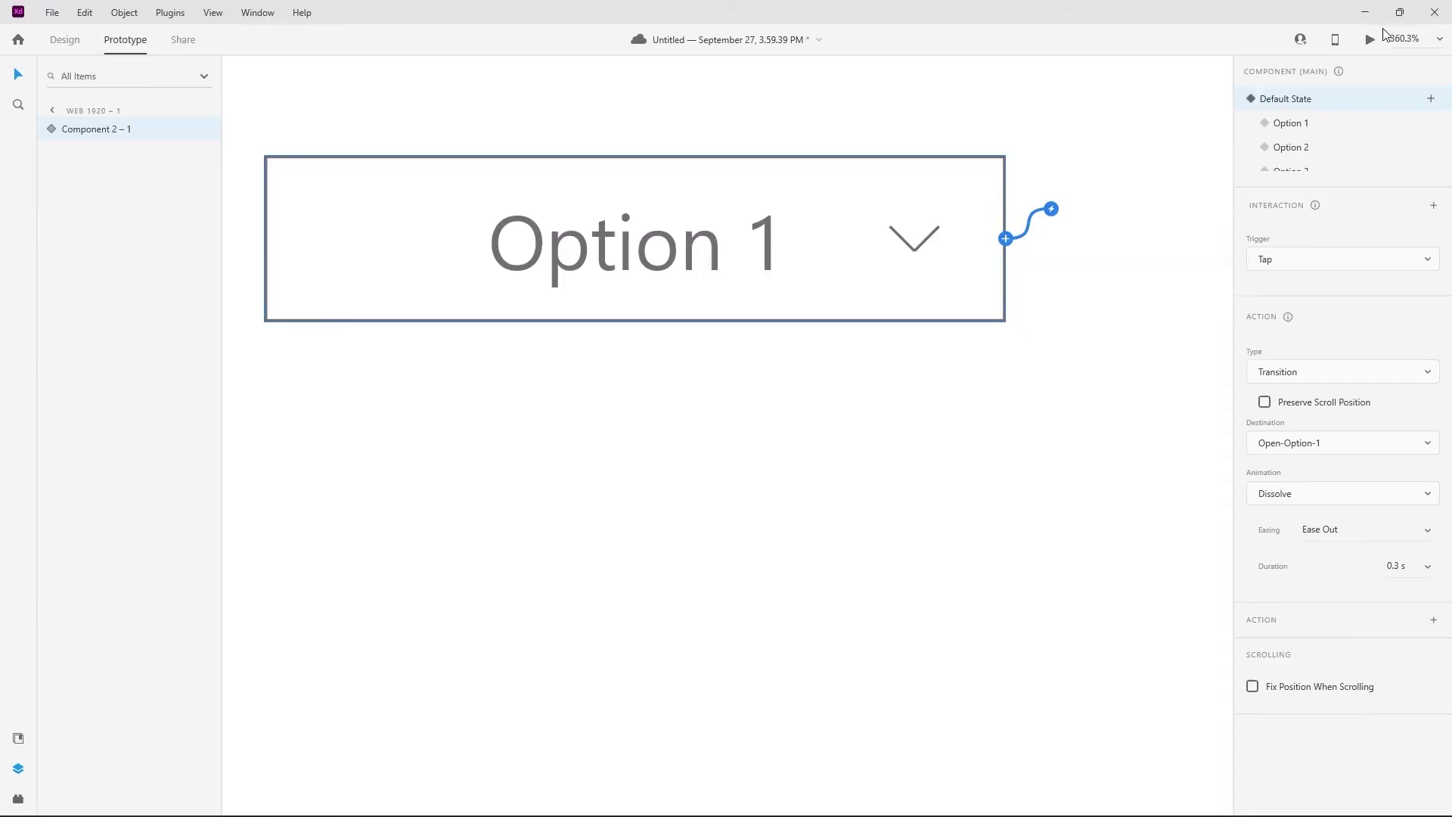
click(1371, 42)
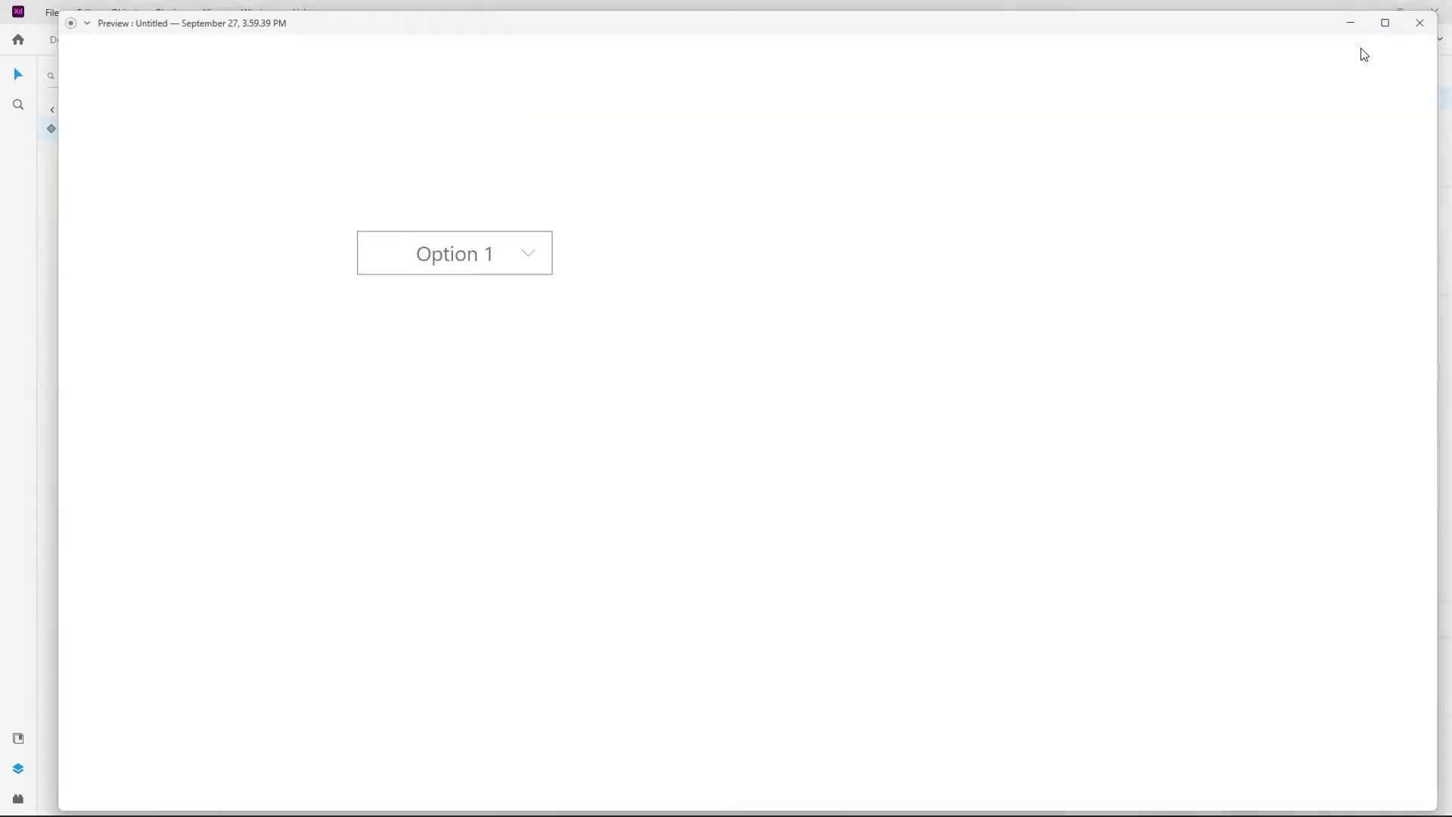
Step: Test the dropdown by choosing Option 2, 3, 1, 2 and 1, then close the preview
click(531, 261)
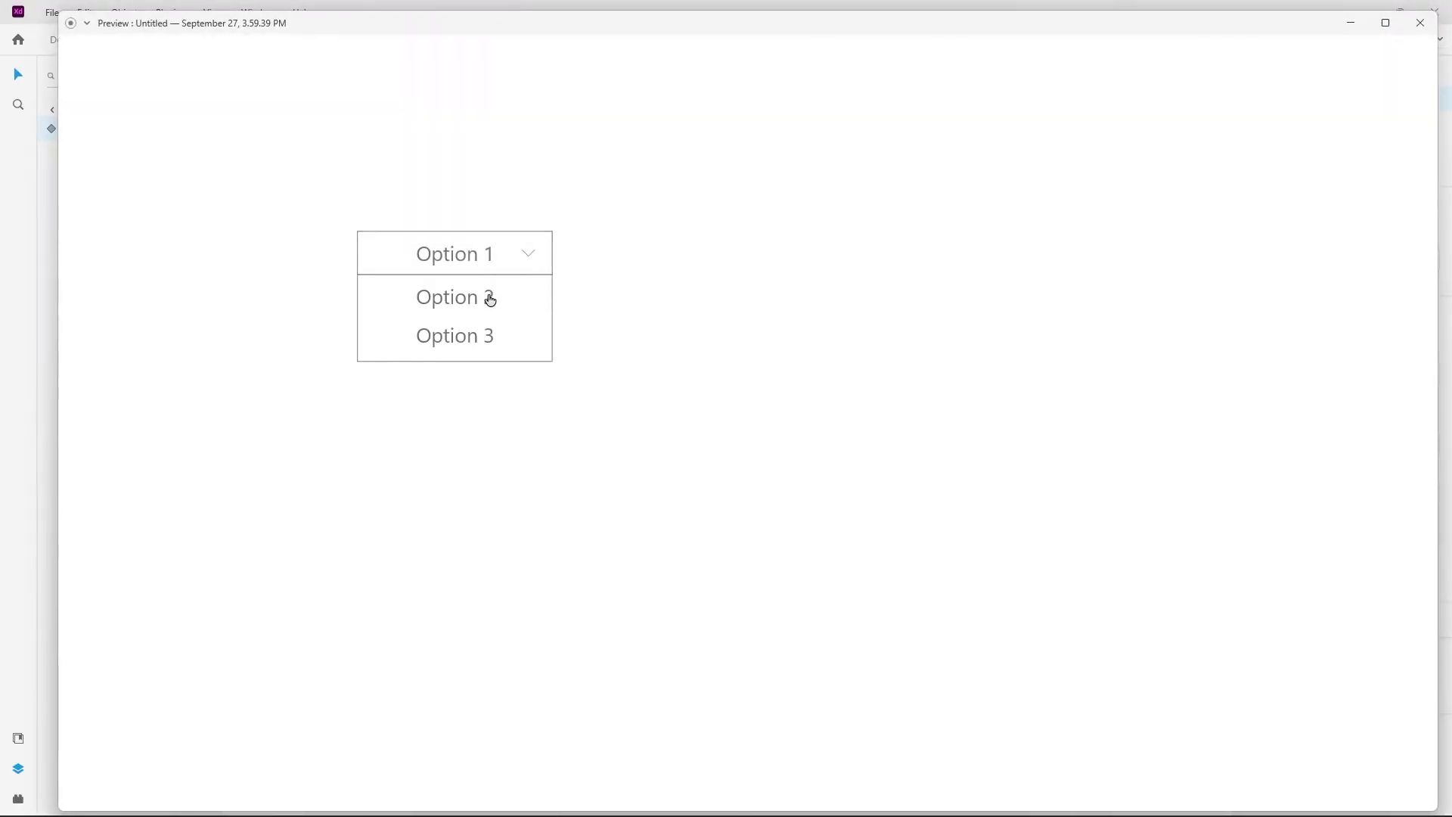
click(491, 300)
click(530, 259)
click(467, 342)
click(530, 258)
click(477, 338)
click(531, 262)
click(478, 308)
click(531, 262)
click(474, 298)
key(alt+Tab)
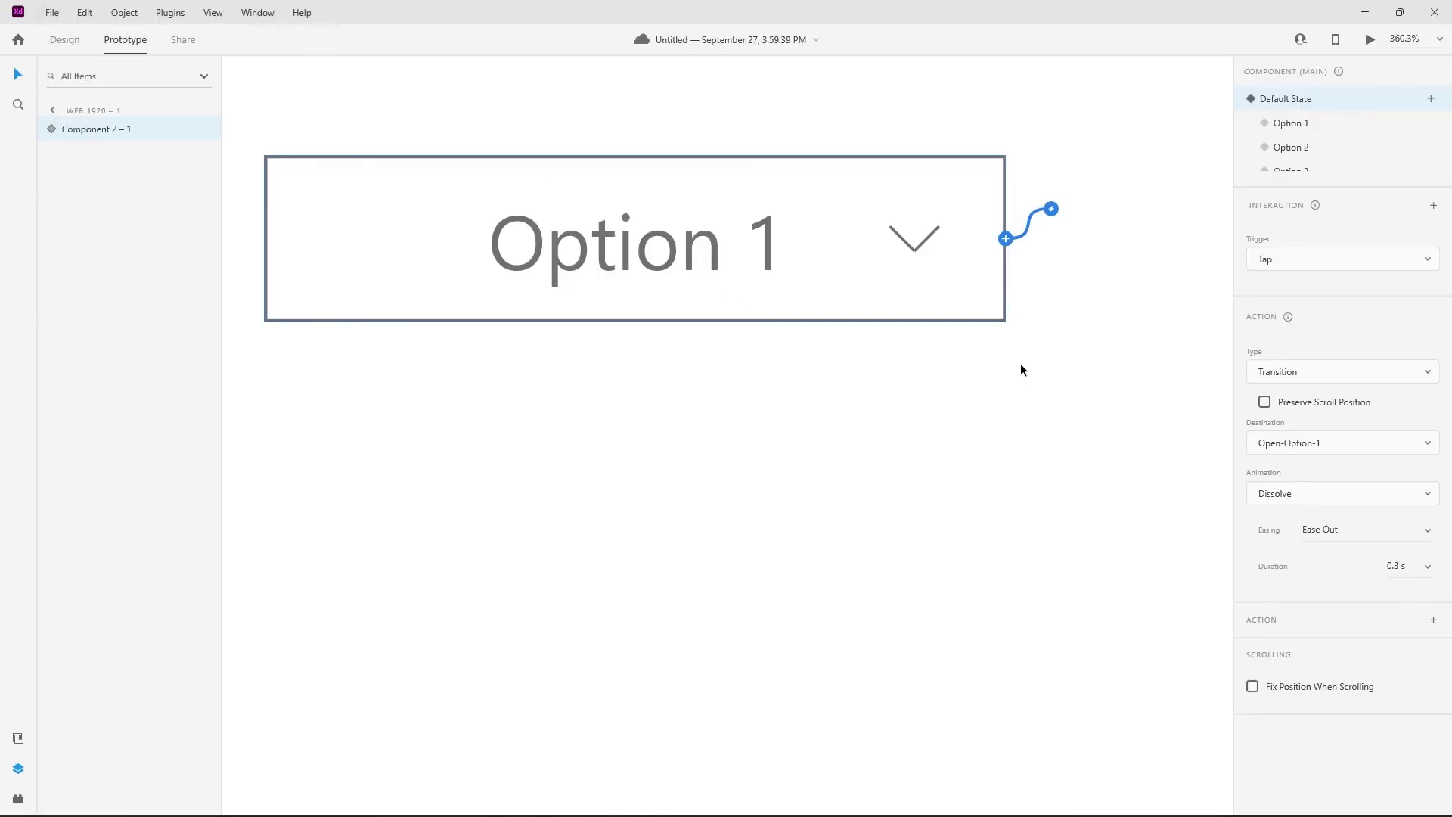